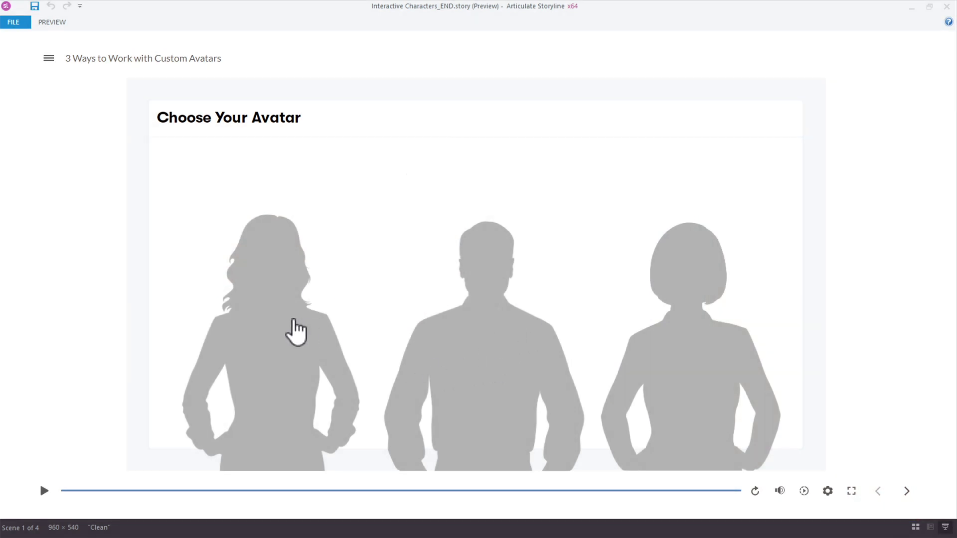
Step: Try out the avatar choices on the previewed Choose Your Avatar slide, ending with the middle avatar selected
{"action": "mouse_move", "coordinate": [515, 339]}
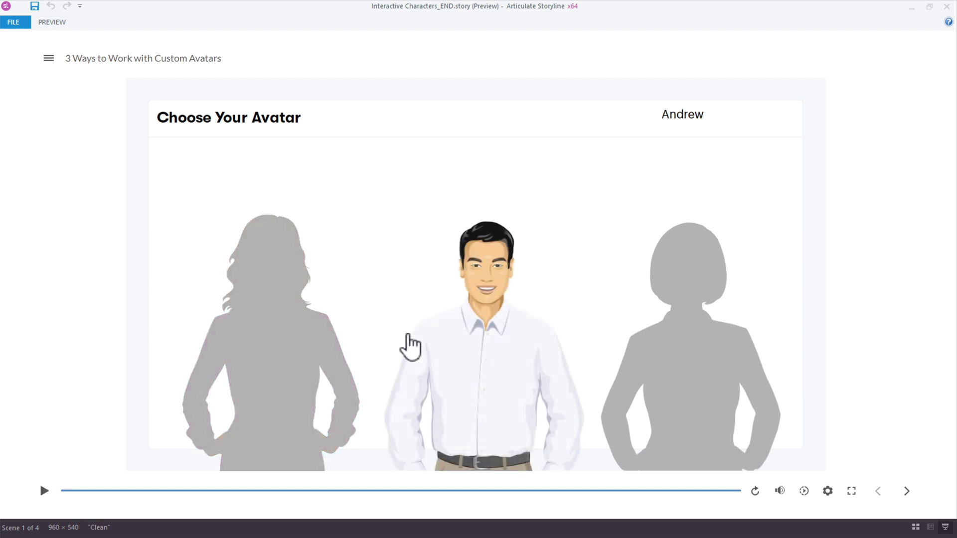
{"action": "left_click", "coordinate": [687, 134]}
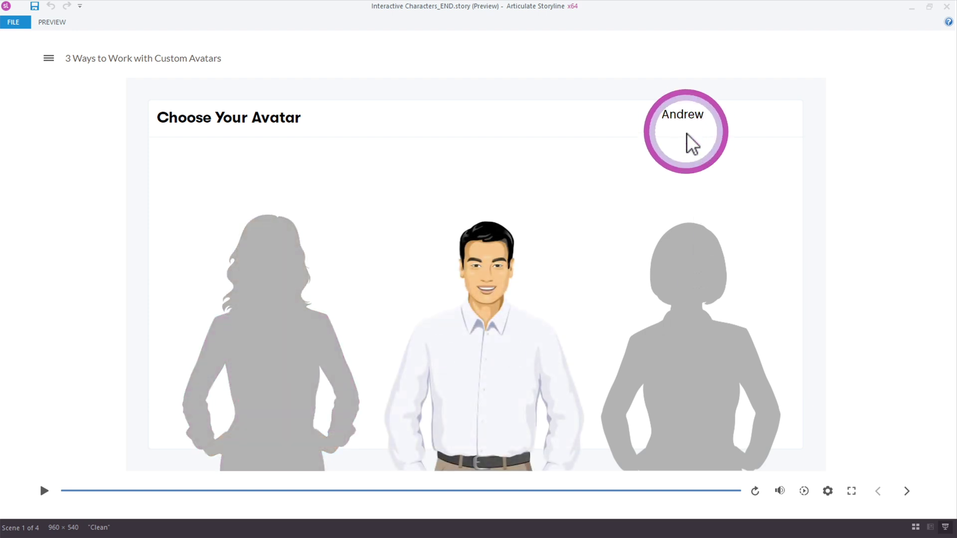
{"action": "mouse_move", "coordinate": [696, 289]}
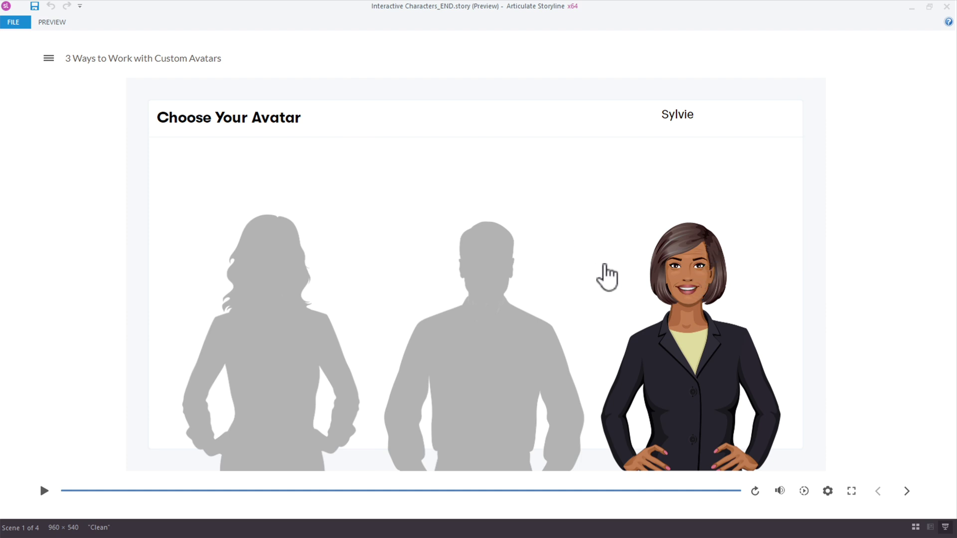
{"action": "left_click", "coordinate": [487, 306]}
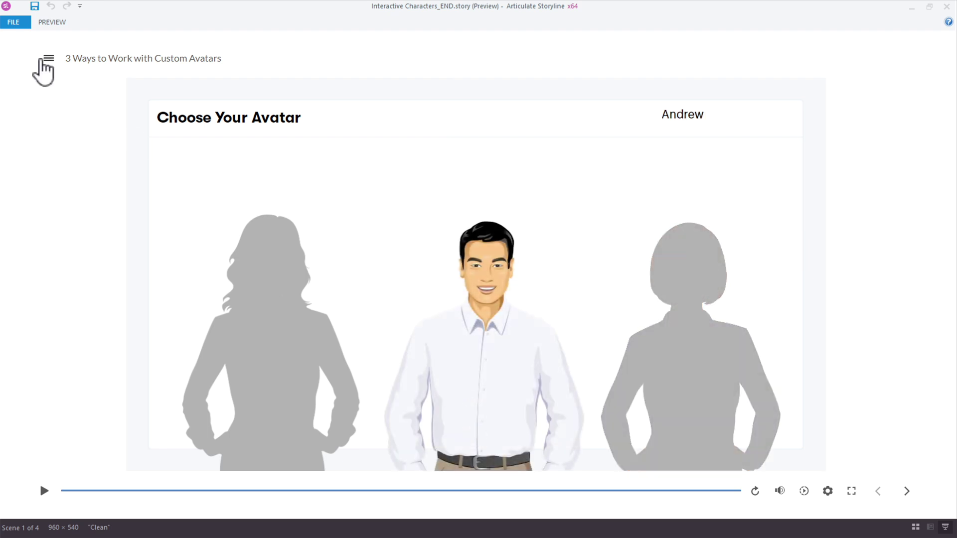
Step: View the Timeline Events, Slide Masters and Object Events slides of the previewed course
{"action": "left_click", "coordinate": [49, 58]}
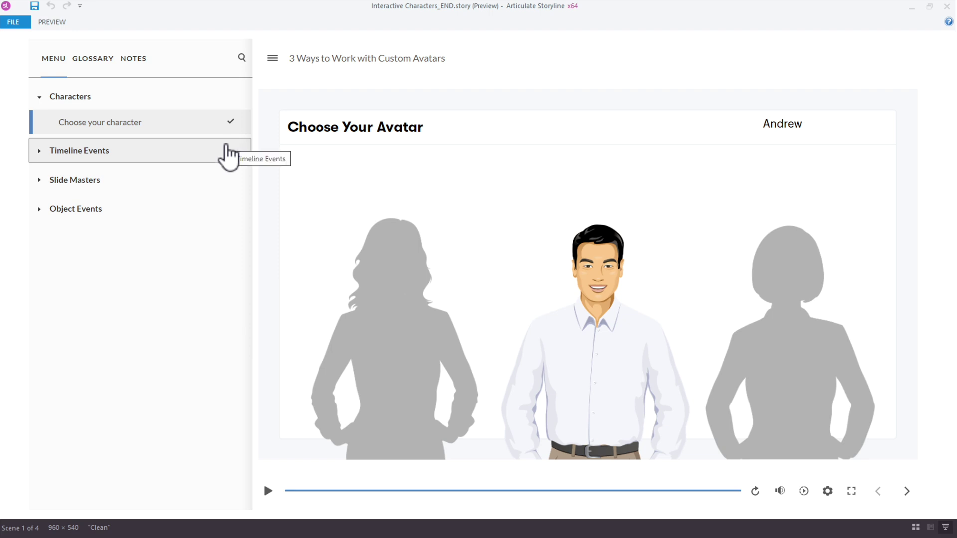
{"action": "left_click", "coordinate": [94, 152]}
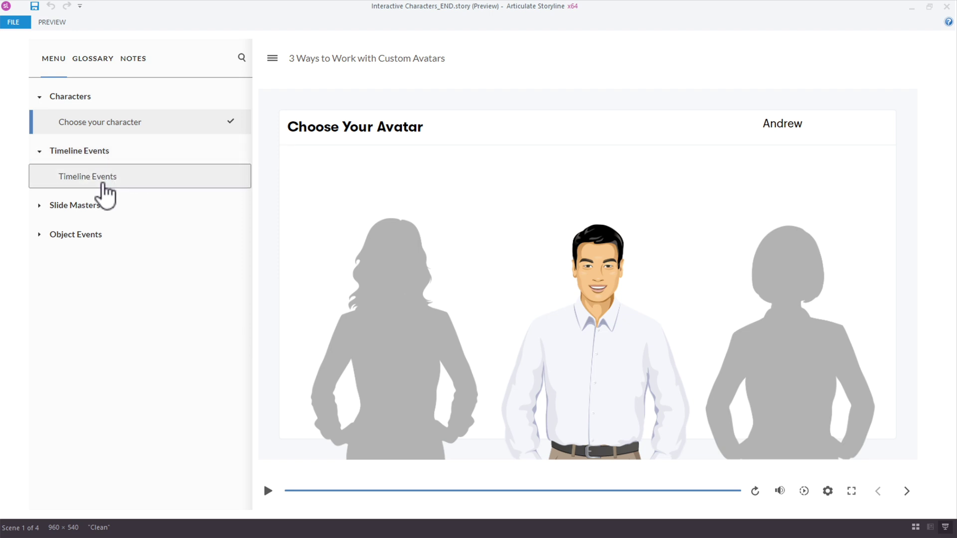
{"action": "left_click", "coordinate": [104, 184]}
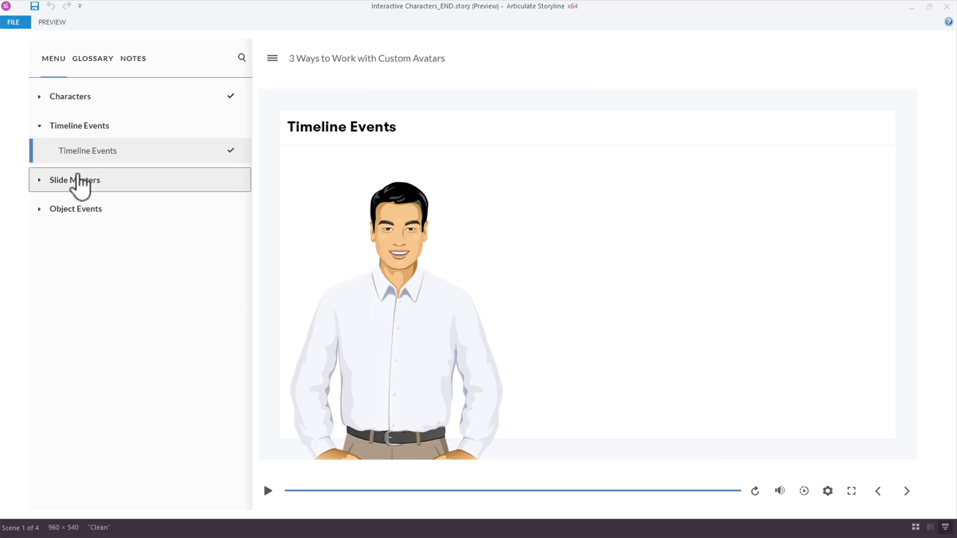
{"action": "left_click", "coordinate": [80, 181]}
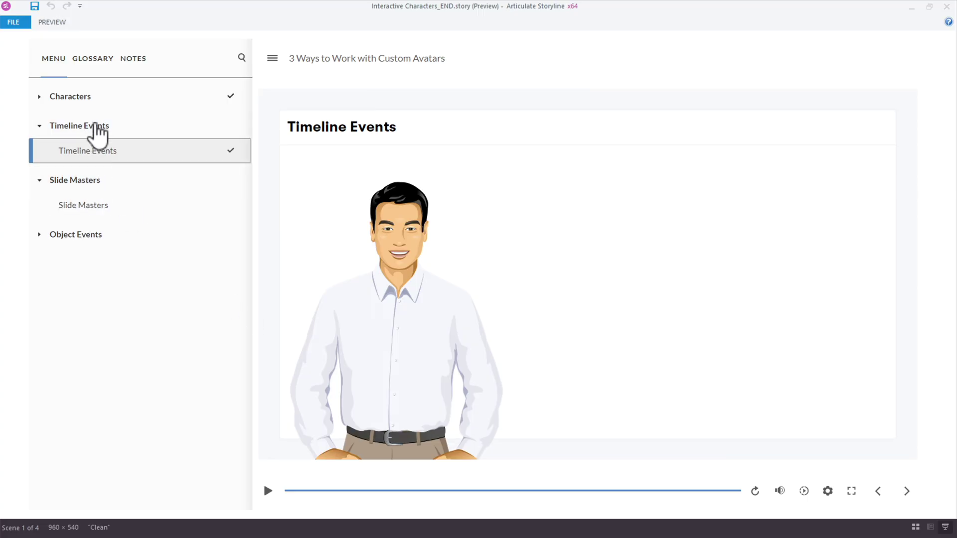
{"action": "left_click", "coordinate": [85, 97]}
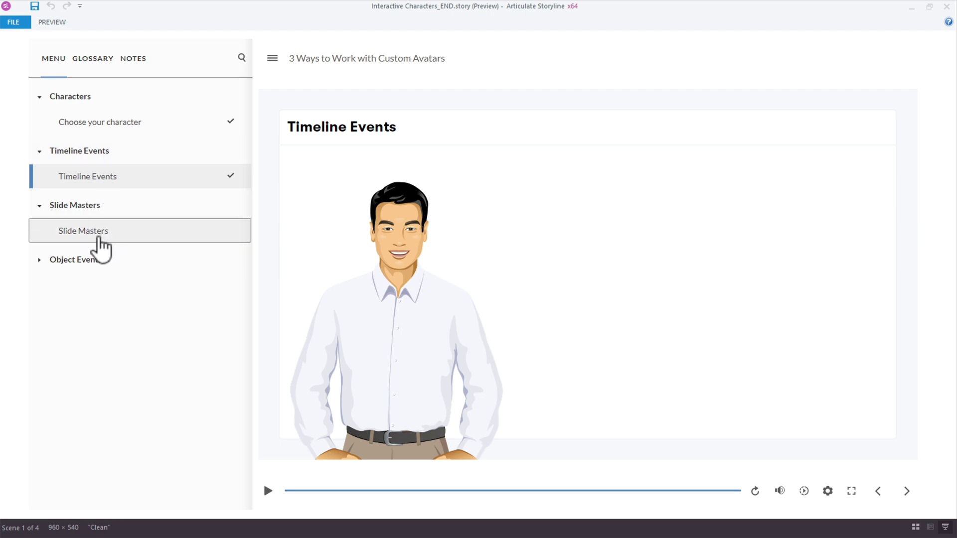
{"action": "left_click", "coordinate": [97, 234]}
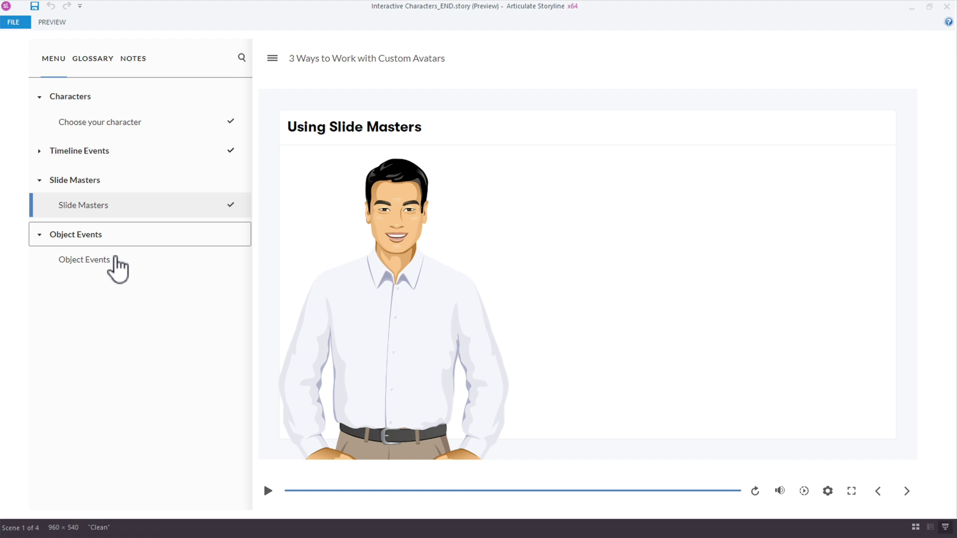
{"action": "left_click", "coordinate": [115, 265]}
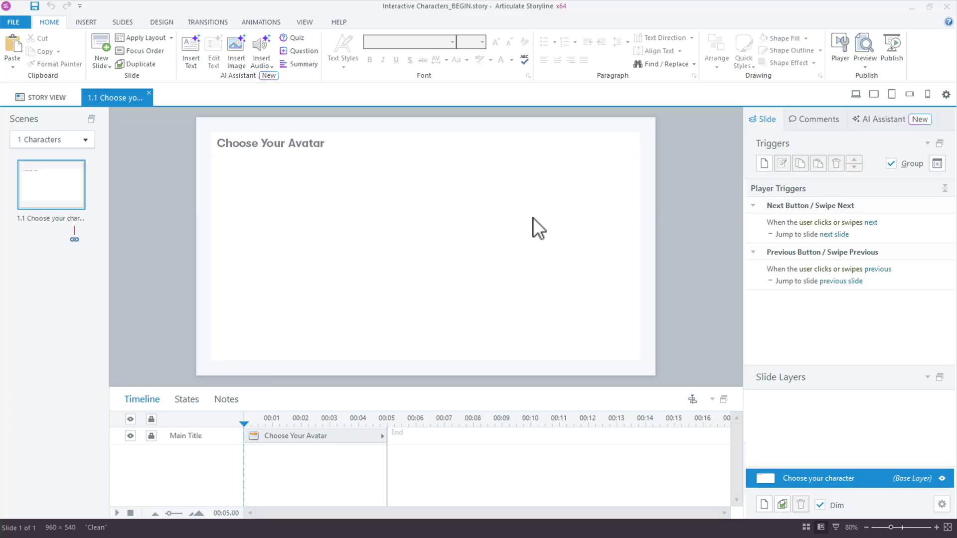
Step: Insert the Illustrated - Modern character Theresa on the Choose Your Avatar slide, finding her among the recently used characters
{"action": "left_click", "coordinate": [82, 17]}
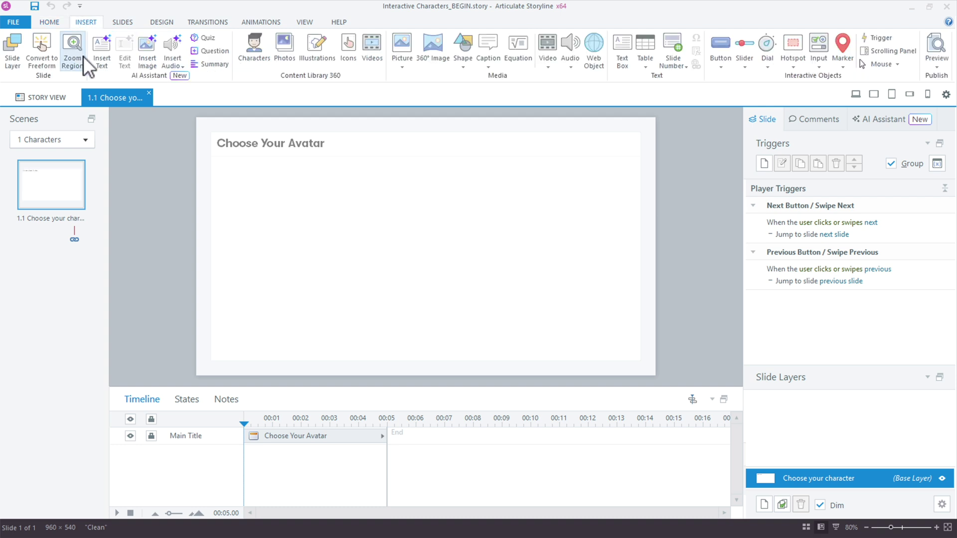
{"action": "left_click", "coordinate": [269, 47]}
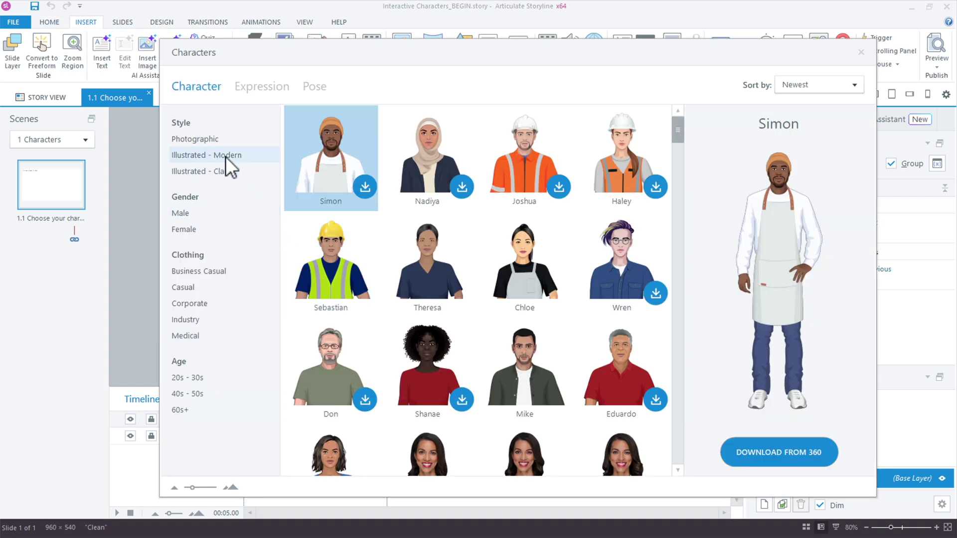
{"action": "left_click", "coordinate": [226, 156]}
{"action": "left_click", "coordinate": [850, 85]}
{"action": "left_click", "coordinate": [835, 131]}
{"action": "left_click", "coordinate": [333, 160]}
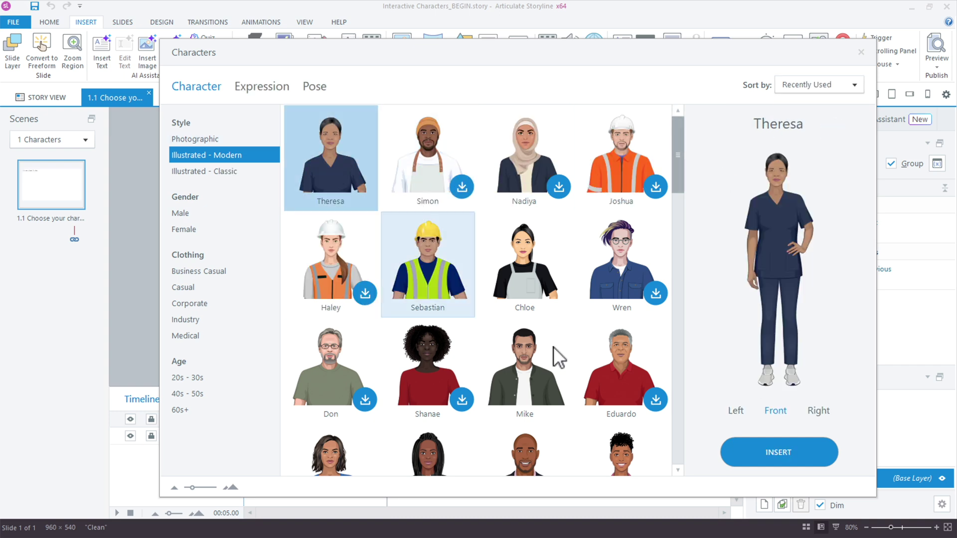
{"action": "left_click", "coordinate": [776, 454]}
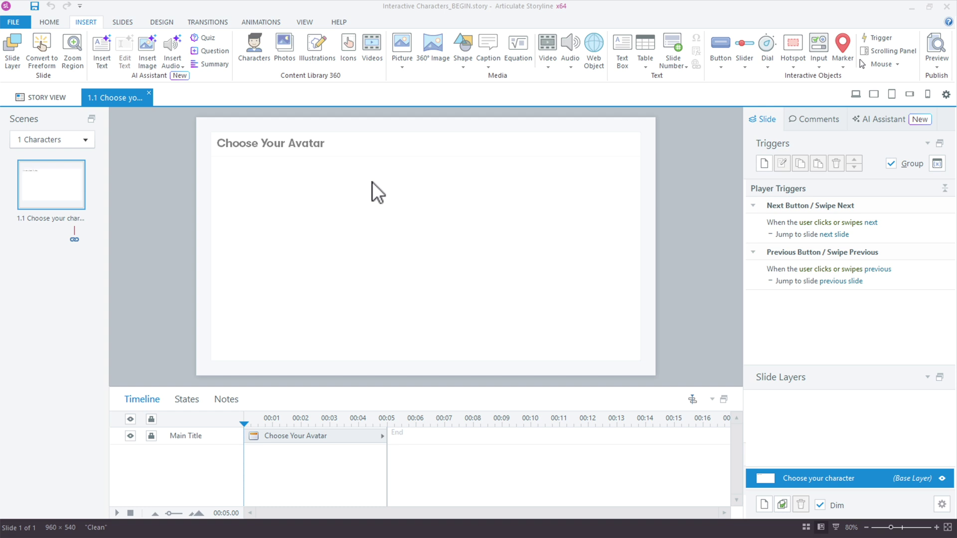
Step: Crop and enlarge the character to a waist-up figure of about 256 × 421 px in the left part of the slide
{"action": "left_click_drag", "start_coordinate": [405, 203], "coordinate": [348, 203]}
{"action": "left_click", "coordinate": [241, 46]}
{"action": "left_click_drag", "start_coordinate": [373, 349], "coordinate": [455, 359]}
{"action": "left_click", "coordinate": [435, 264]}
{"action": "left_click", "coordinate": [363, 220]}
{"action": "left_click_drag", "start_coordinate": [402, 278], "coordinate": [317, 278]}
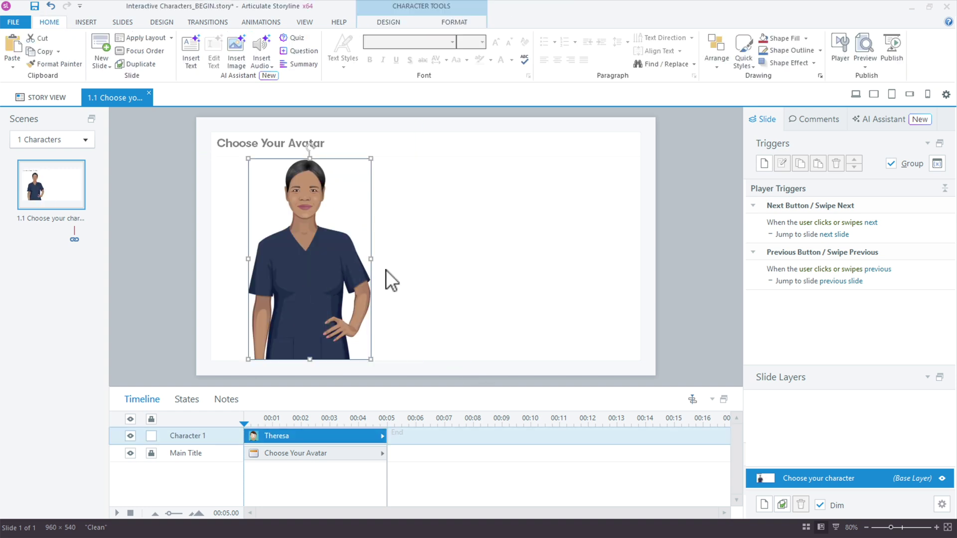
Step: Rename the character's timeline object as Theresa
{"action": "double_click", "coordinate": [200, 435]}
{"action": "type", "text": "Theresa"}
{"action": "key", "text": "Return"}
Step: Give Theresa the Happy expression with both hands on her hips, and scale her down to about 237 × 371 px
{"action": "left_click", "coordinate": [384, 27]}
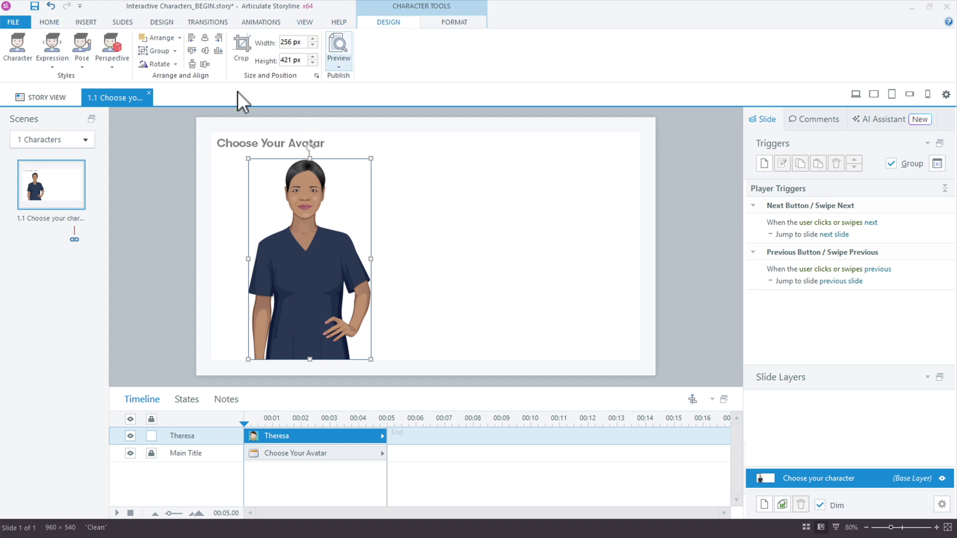
{"action": "left_click", "coordinate": [55, 59]}
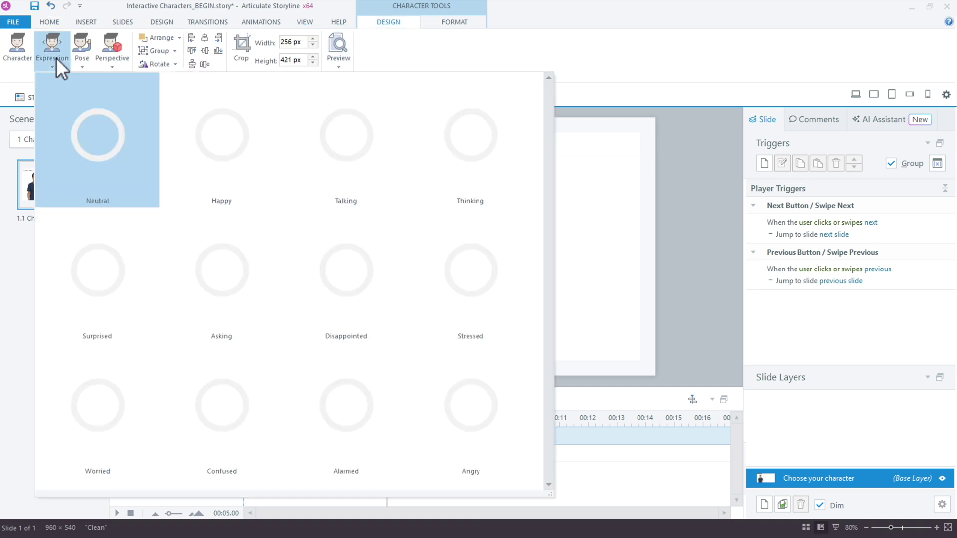
{"action": "left_click", "coordinate": [130, 135]}
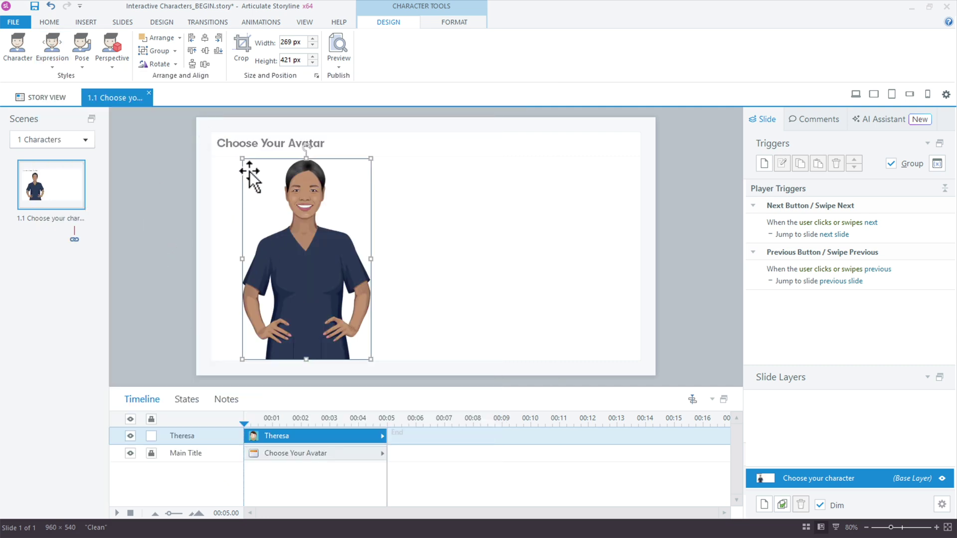
{"action": "left_click_drag", "start_coordinate": [243, 159], "coordinate": [257, 182]}
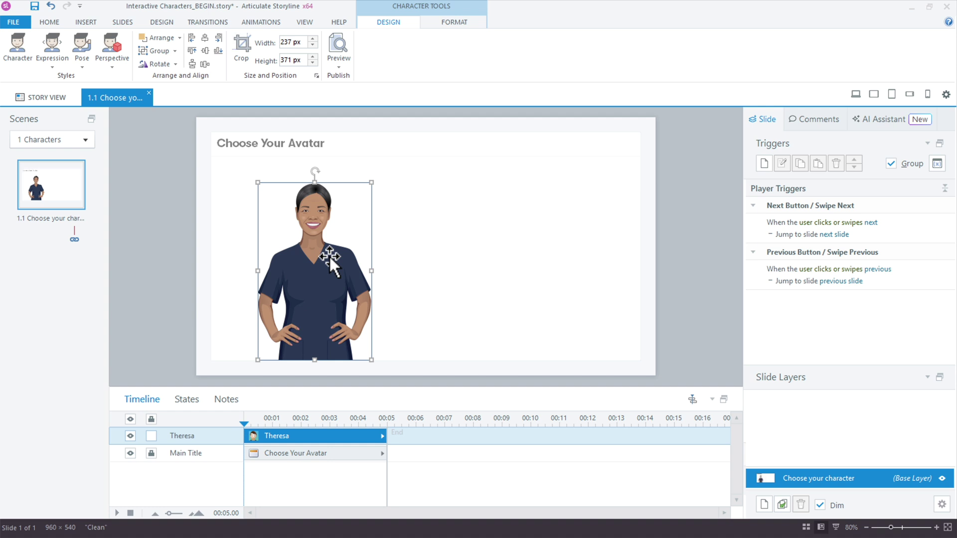
Step: Add the built-in Selected state to the Theresa character
{"action": "left_click", "coordinate": [181, 398]}
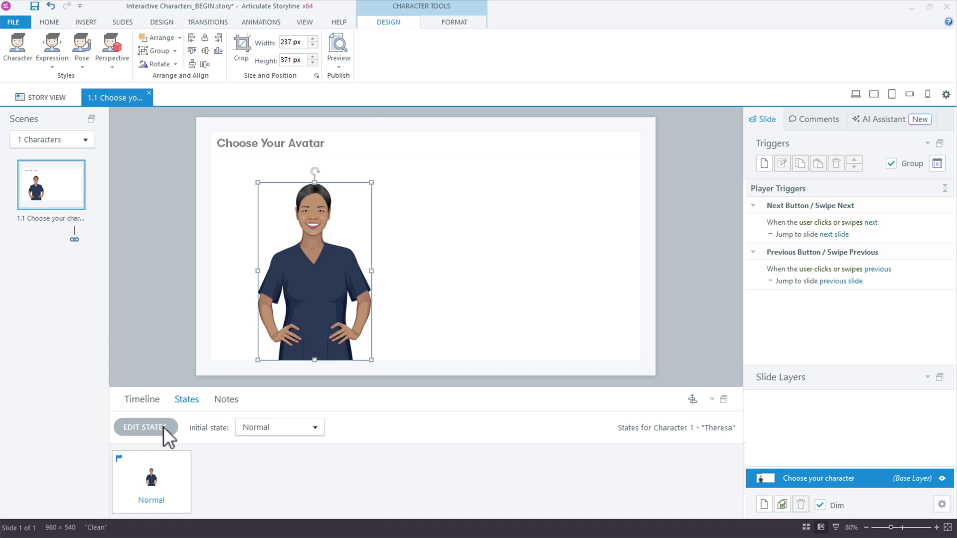
{"action": "left_click", "coordinate": [163, 427]}
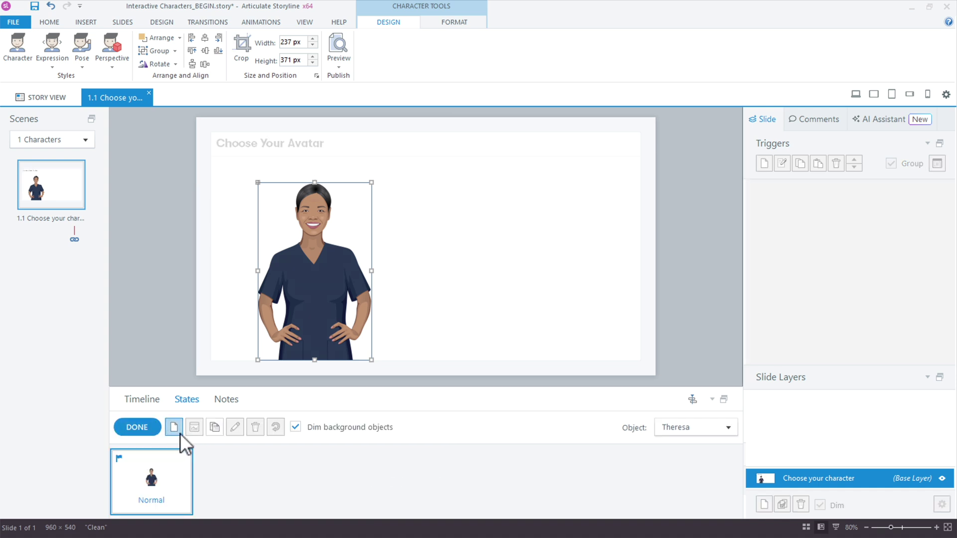
{"action": "left_click", "coordinate": [181, 432]}
{"action": "left_click", "coordinate": [552, 268]}
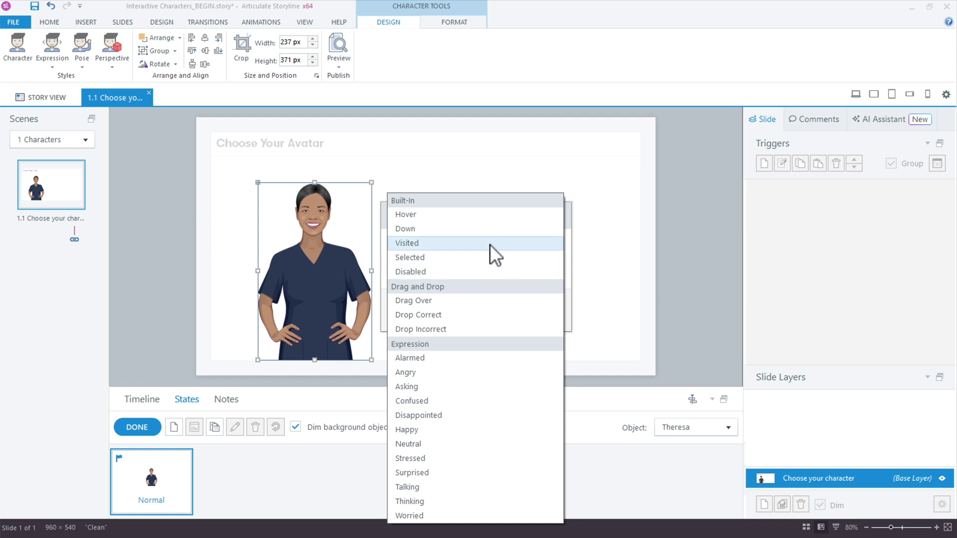
{"action": "left_click", "coordinate": [486, 258]}
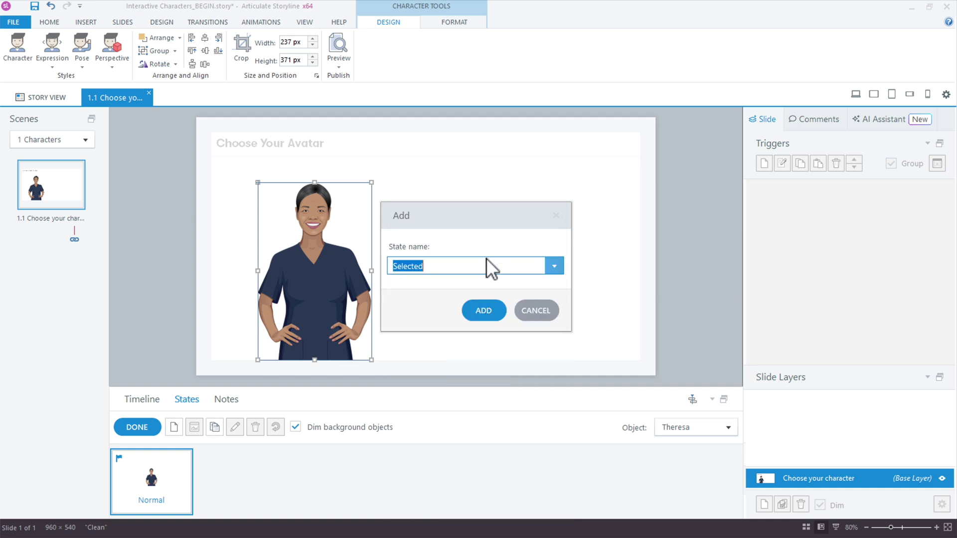
{"action": "left_click", "coordinate": [481, 311]}
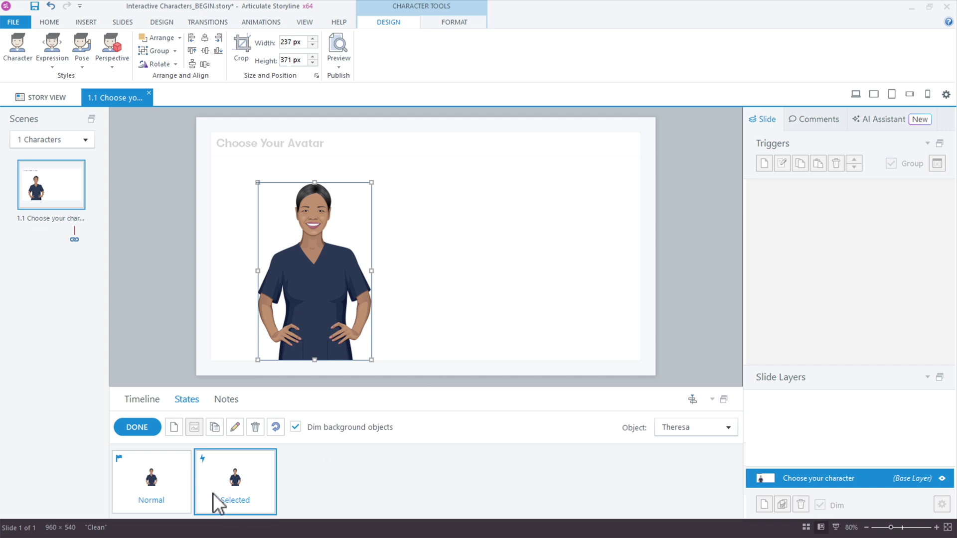
Step: Turn Theresa's Normal state into a light grey silhouette with picture contrast -100% and brightness 27%
{"action": "left_click", "coordinate": [155, 497]}
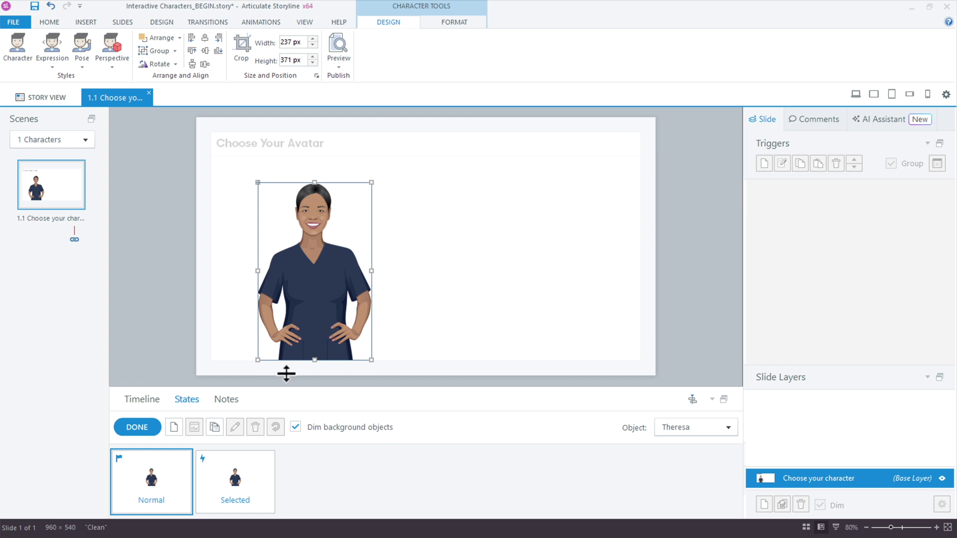
{"action": "right_click", "coordinate": [308, 256]}
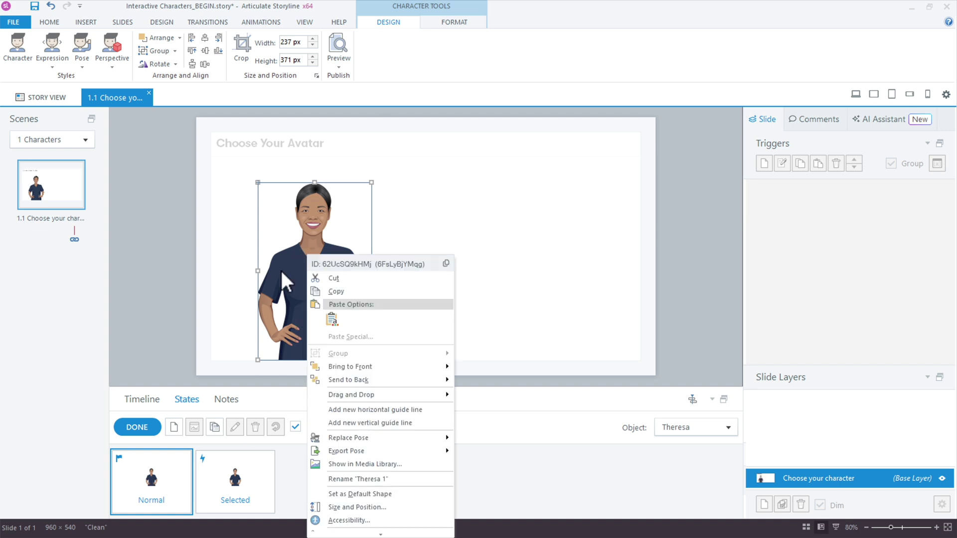
{"action": "scroll", "coordinate": [382, 372], "scroll_direction": "down", "scroll_amount": 1}
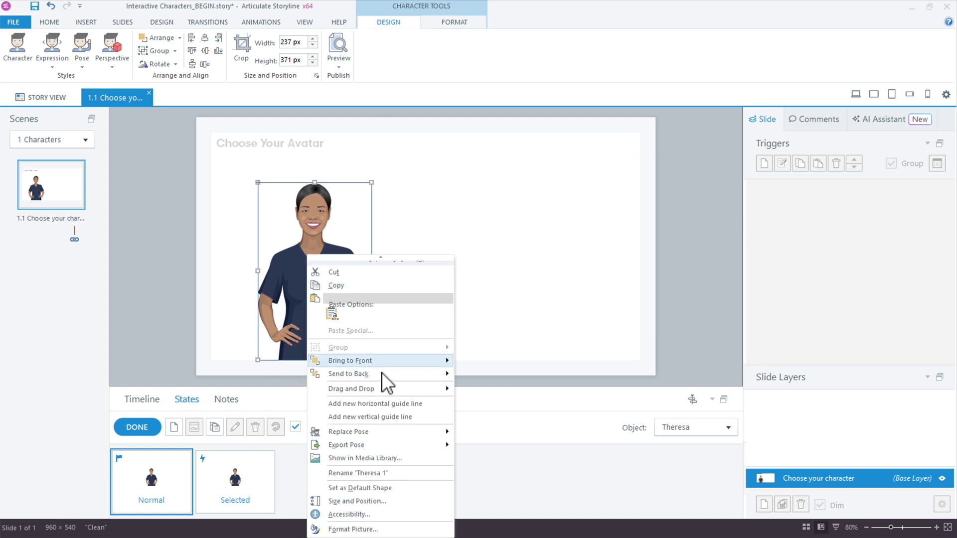
{"action": "left_click", "coordinate": [361, 529]}
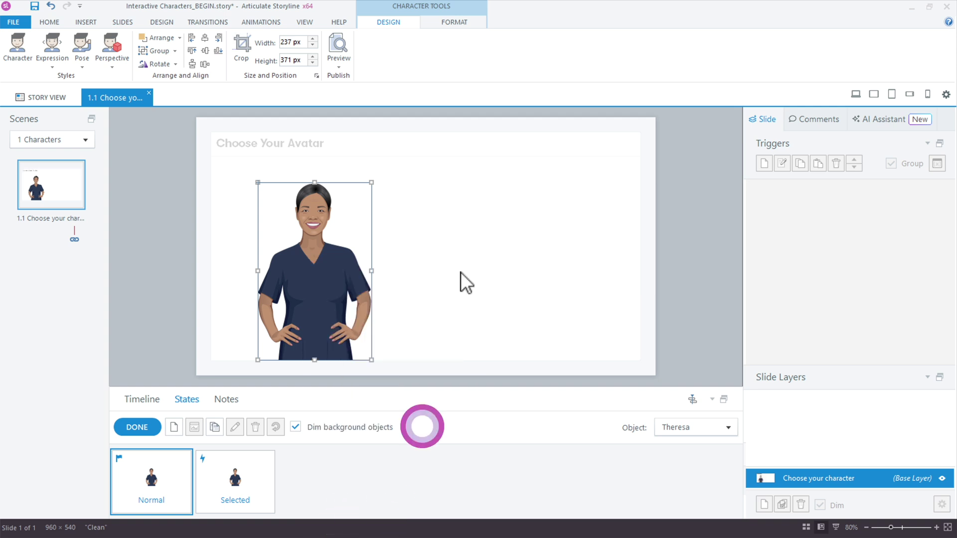
{"action": "left_click_drag", "start_coordinate": [467, 81], "coordinate": [605, 79]}
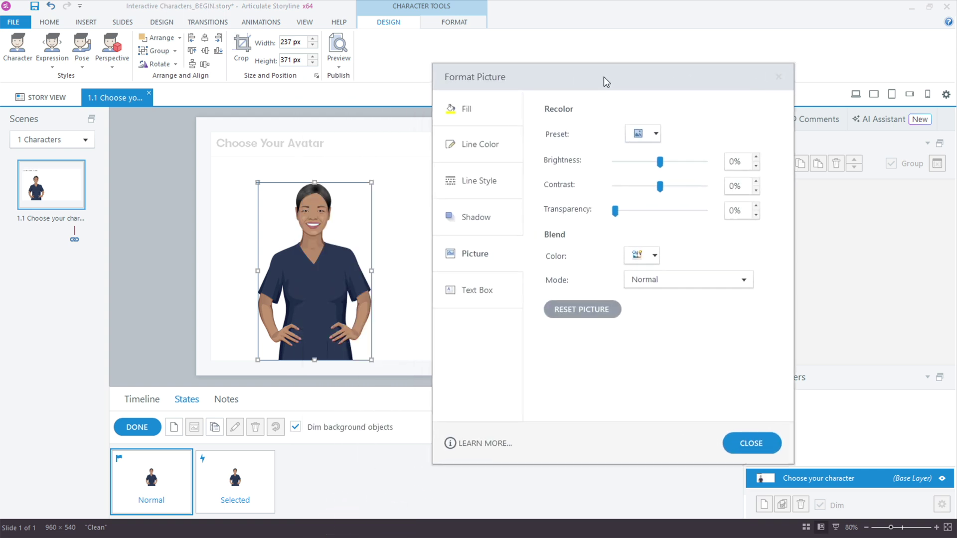
{"action": "left_click_drag", "start_coordinate": [660, 186], "coordinate": [602, 187]}
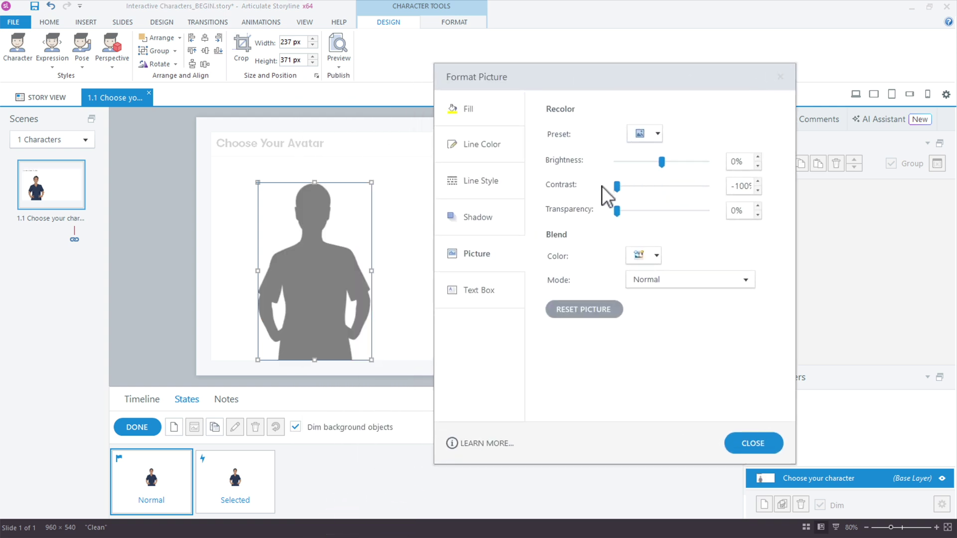
{"action": "left_click_drag", "start_coordinate": [666, 162], "coordinate": [673, 160]}
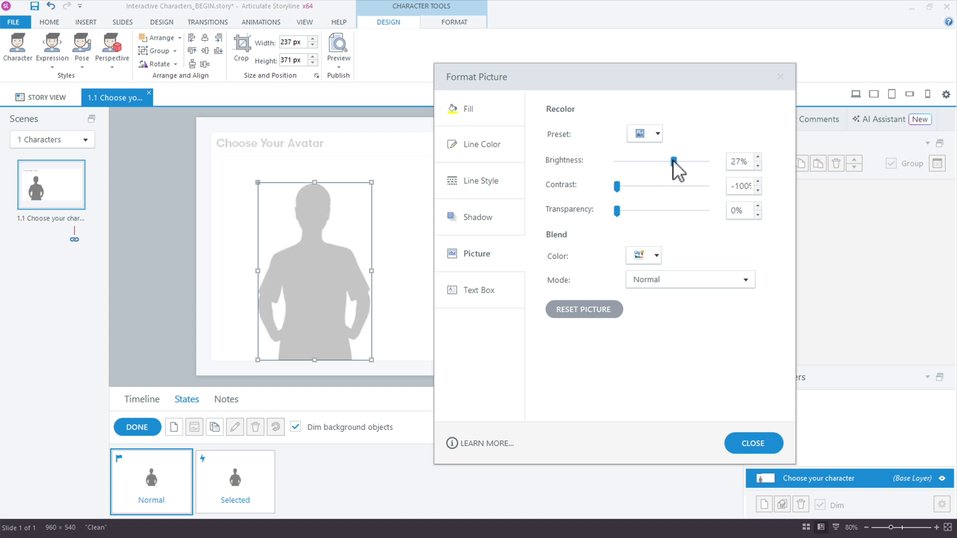
Step: Restore full colour in Theresa's Selected state with picture brightness 0% and contrast 0%, compare both states, and finish editing them
{"action": "left_click", "coordinate": [229, 480]}
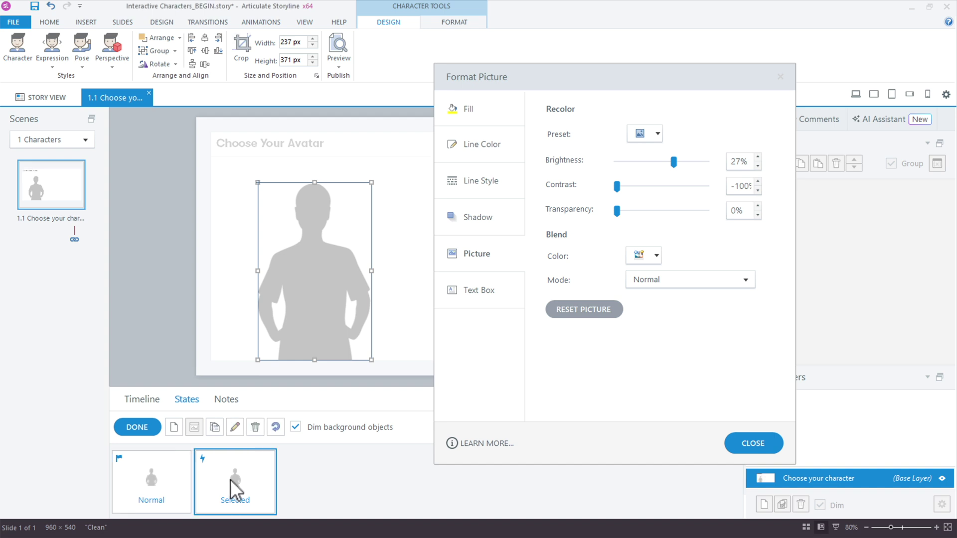
{"action": "double_click", "coordinate": [739, 161]}
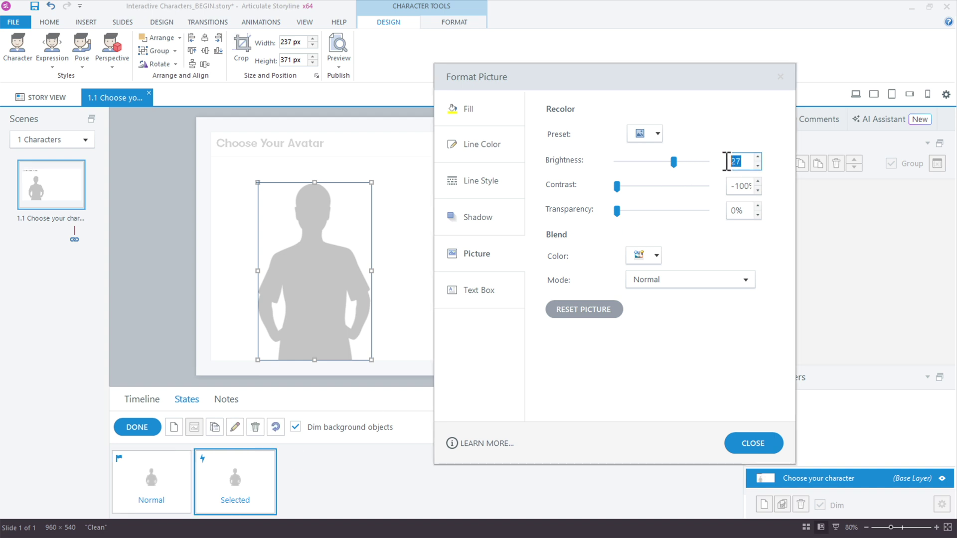
{"action": "type", "text": "0"}
{"action": "key", "text": "Tab"}
{"action": "key", "text": "Tab"}
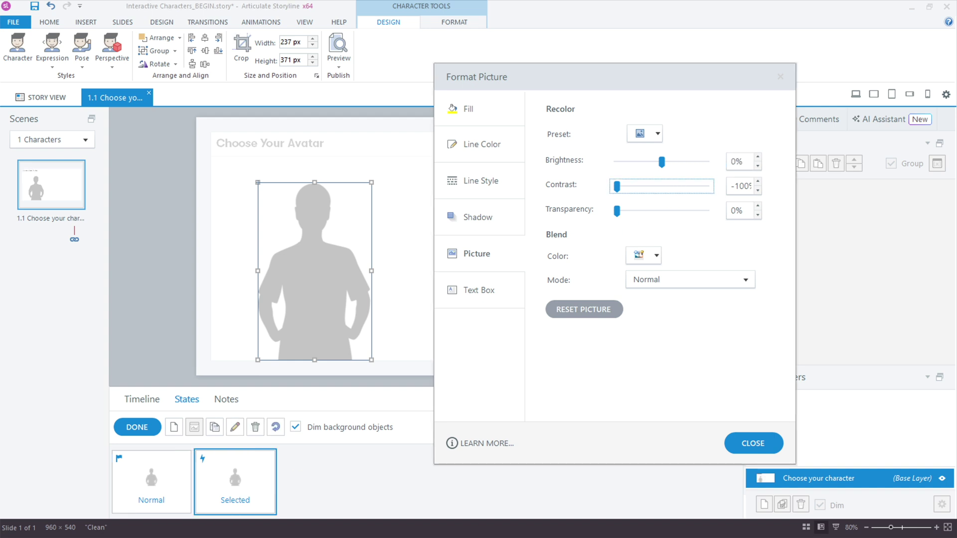
{"action": "type", "text": "0"}
{"action": "key", "text": "Tab"}
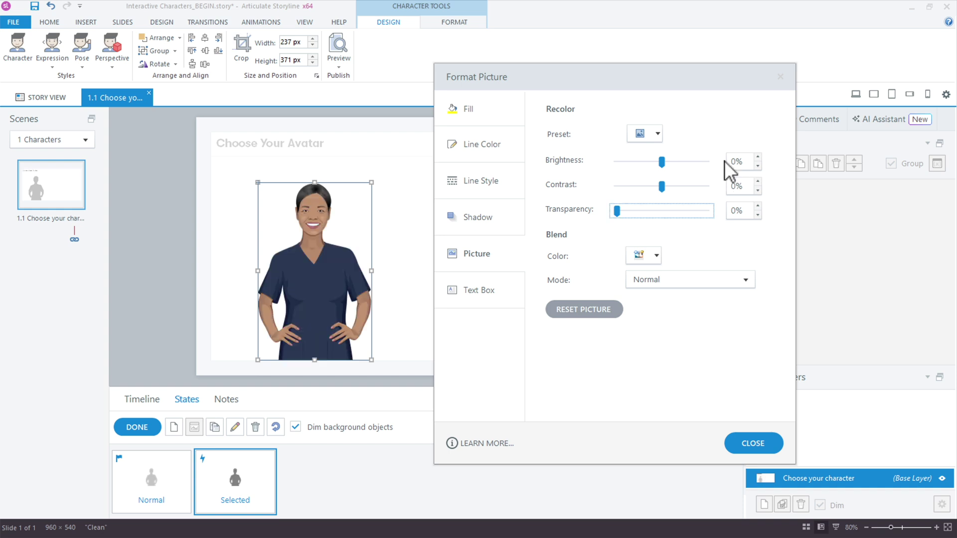
{"action": "left_click", "coordinate": [753, 443]}
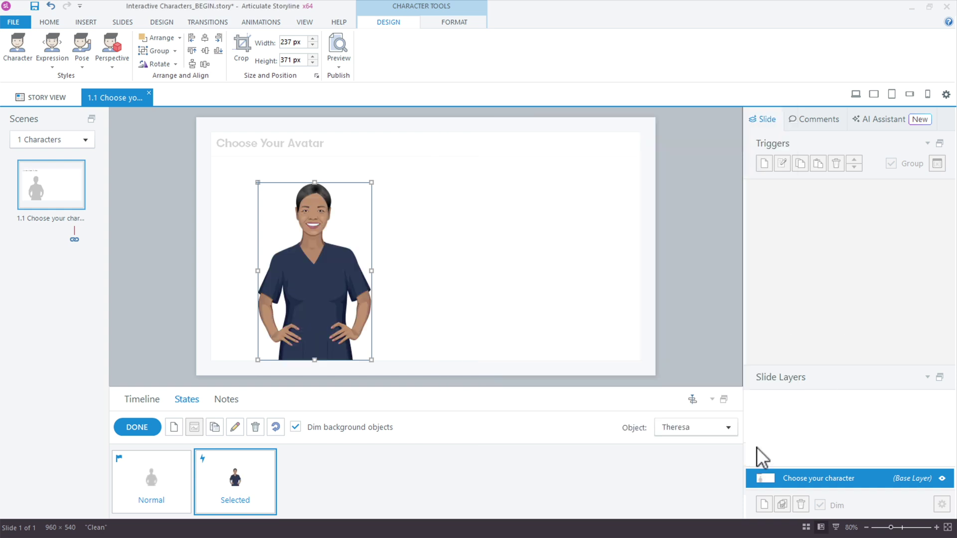
{"action": "left_click", "coordinate": [154, 480]}
{"action": "left_click", "coordinate": [229, 482]}
{"action": "left_click", "coordinate": [136, 432]}
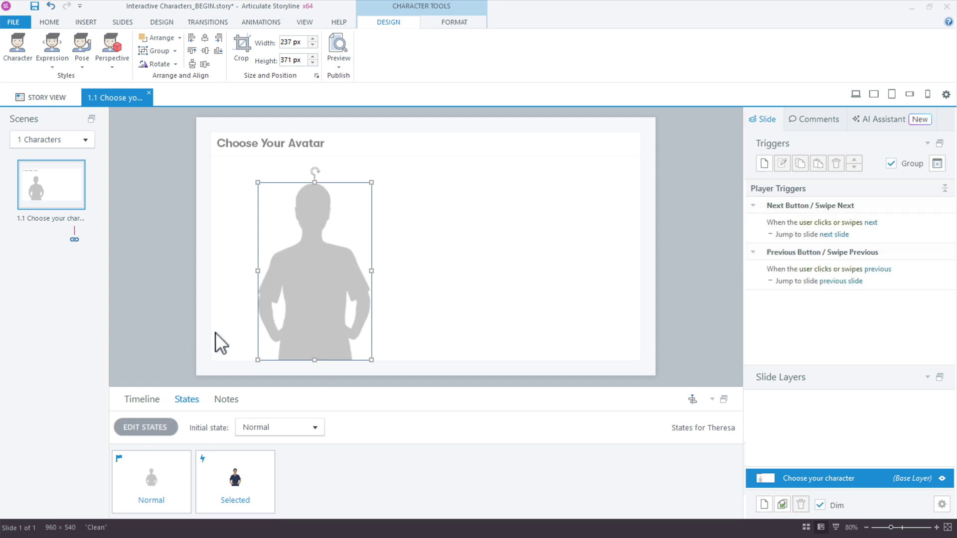
Step: Duplicate Theresa beside the original and swap the copy for the Illustrated - Modern character Dante
{"action": "left_click", "coordinate": [136, 402]}
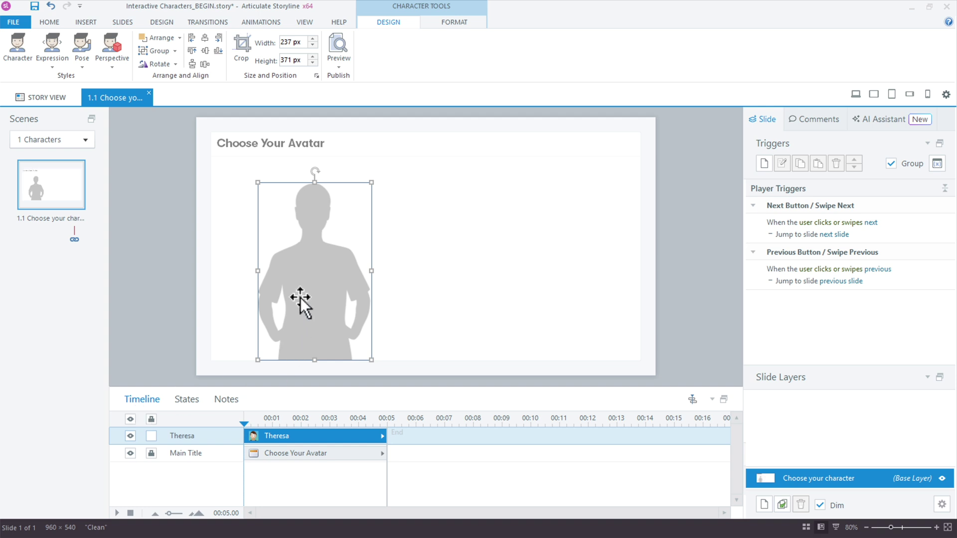
{"action": "left_click_drag", "start_coordinate": [300, 297], "coordinate": [420, 295]}
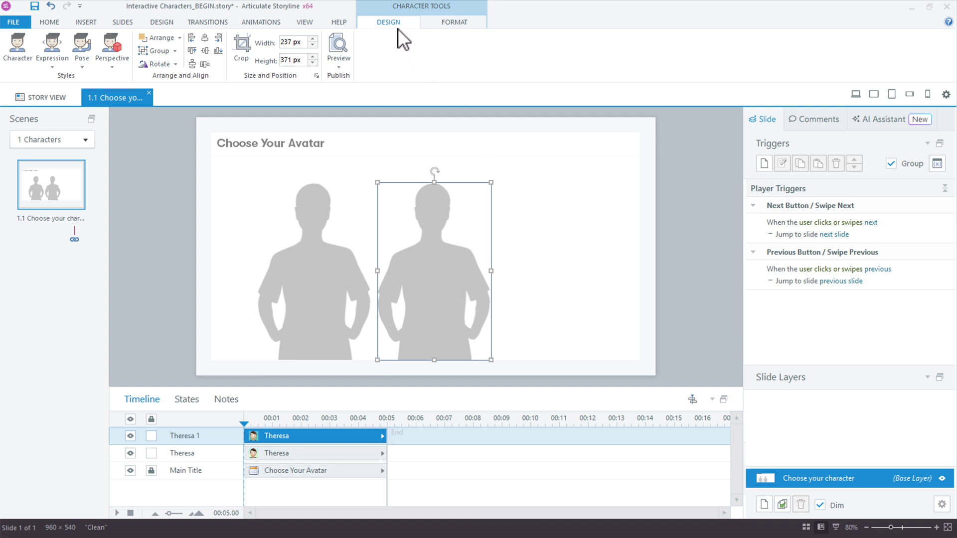
{"action": "left_click", "coordinate": [22, 53]}
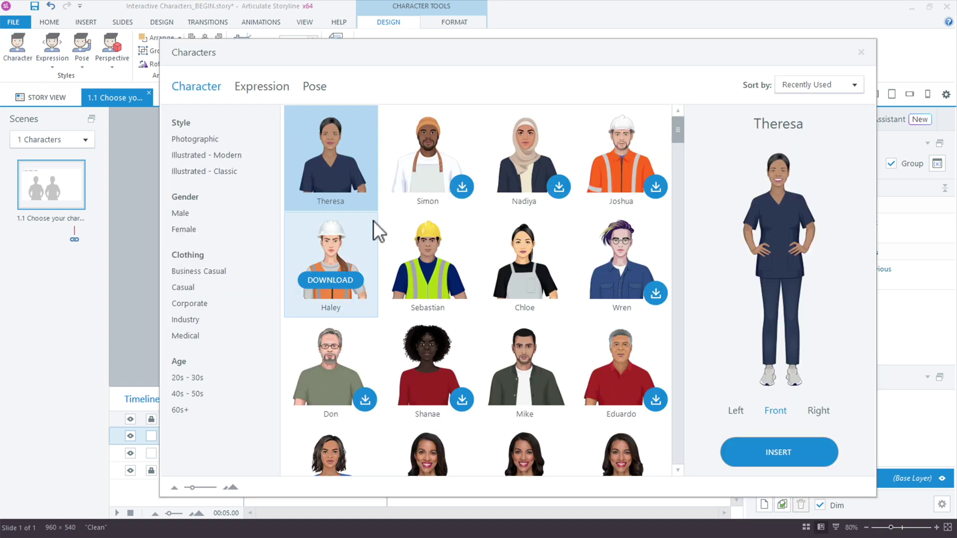
{"action": "left_click", "coordinate": [211, 162]}
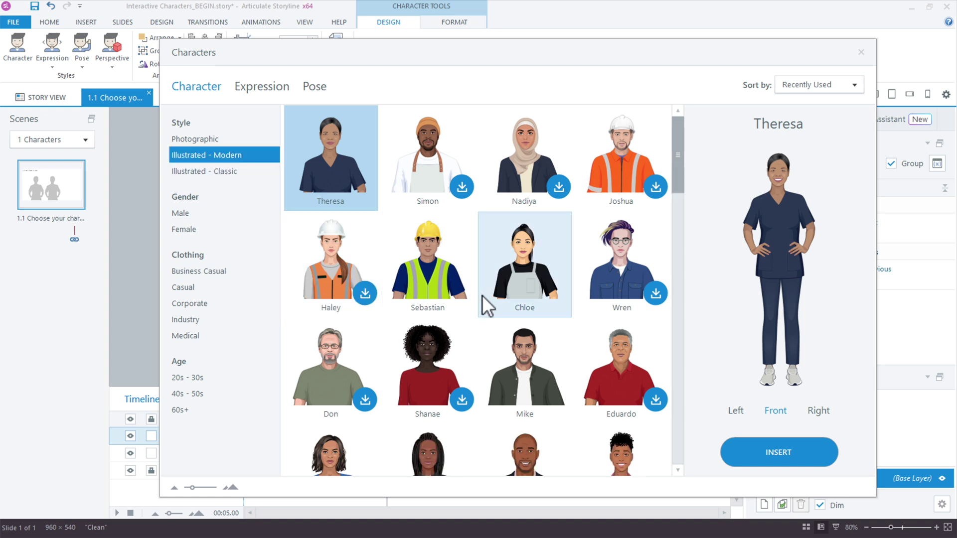
{"action": "scroll", "coordinate": [483, 295], "scroll_direction": "down", "scroll_amount": 5}
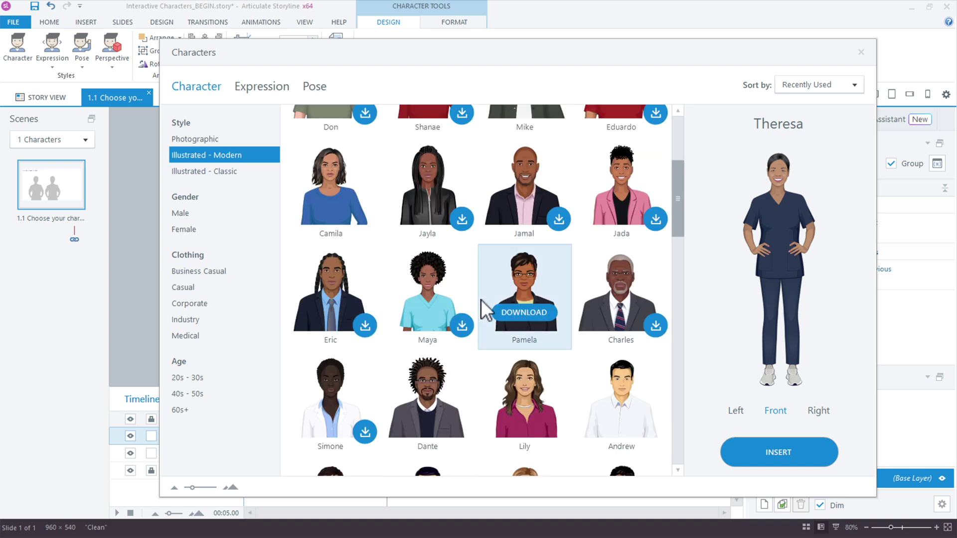
{"action": "scroll", "coordinate": [481, 300], "scroll_direction": "down", "scroll_amount": 5}
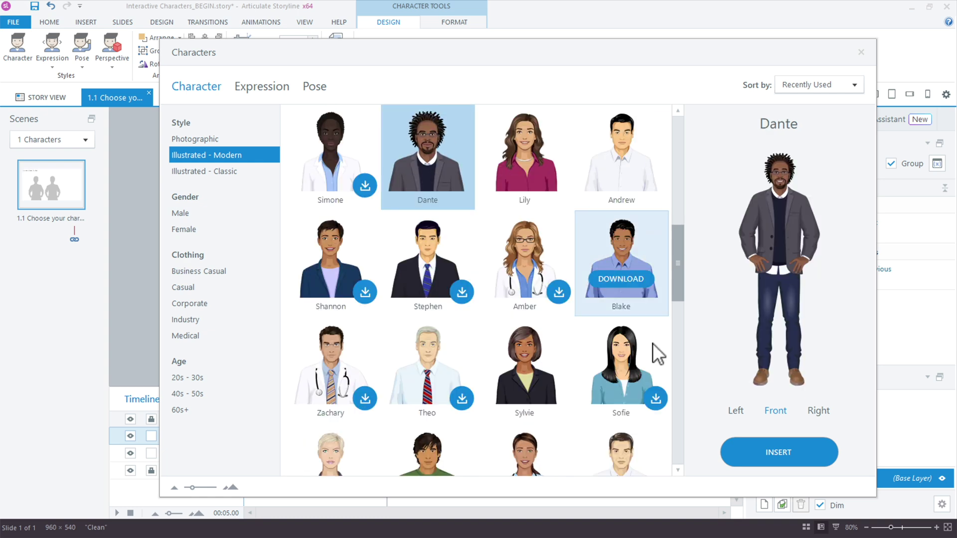
{"action": "left_click", "coordinate": [791, 452]}
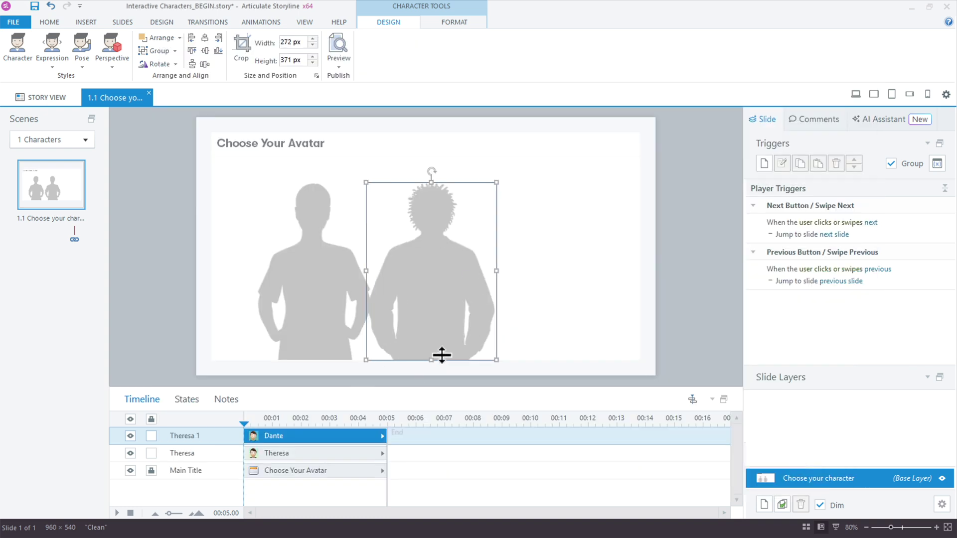
Step: Check how the Dante character looks in its Normal and Selected states
{"action": "left_click", "coordinate": [193, 402]}
{"action": "left_click", "coordinate": [243, 483]}
{"action": "left_click", "coordinate": [172, 486]}
{"action": "left_click", "coordinate": [226, 485]}
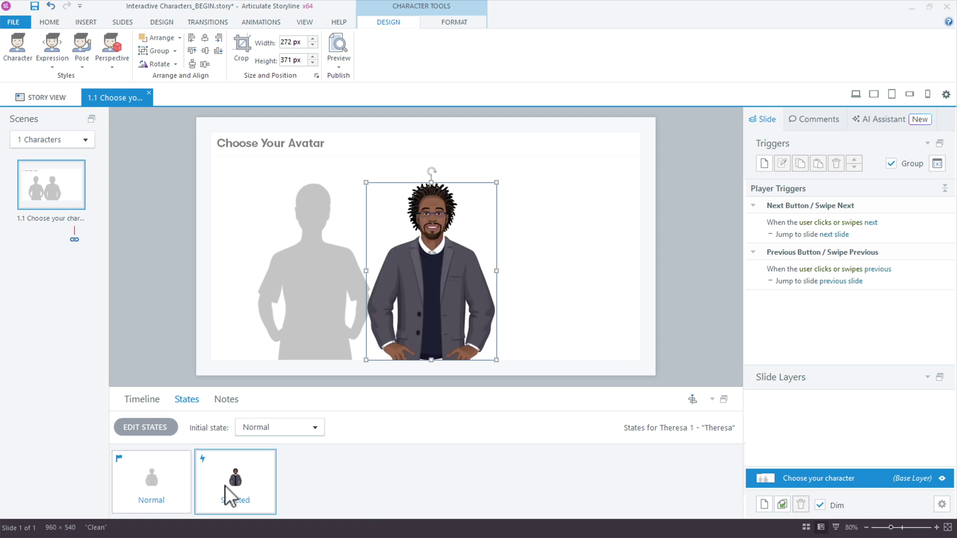
Step: Rename the duplicated character's timeline object as Dante
{"action": "left_click", "coordinate": [137, 402]}
{"action": "double_click", "coordinate": [174, 437]}
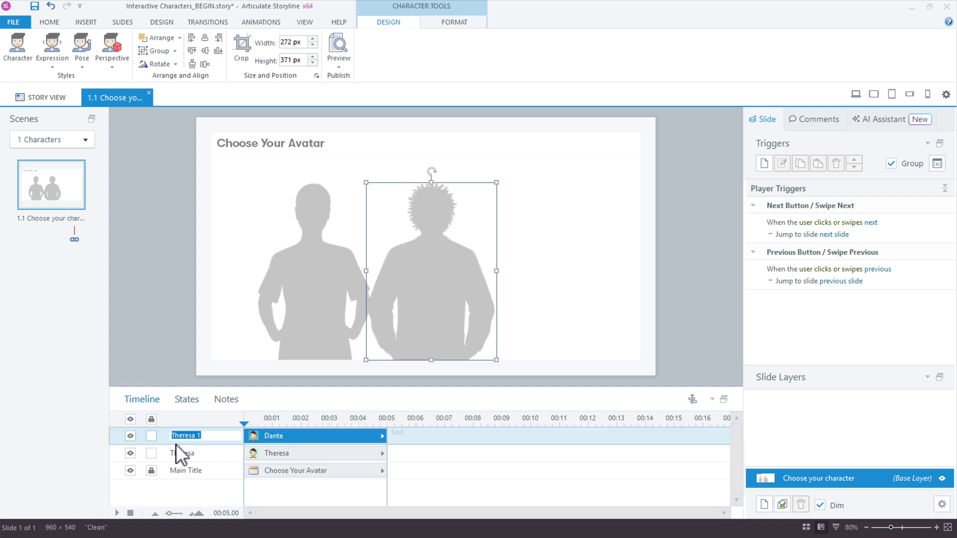
{"action": "type", "text": "Dante"}
{"action": "key", "text": "Return"}
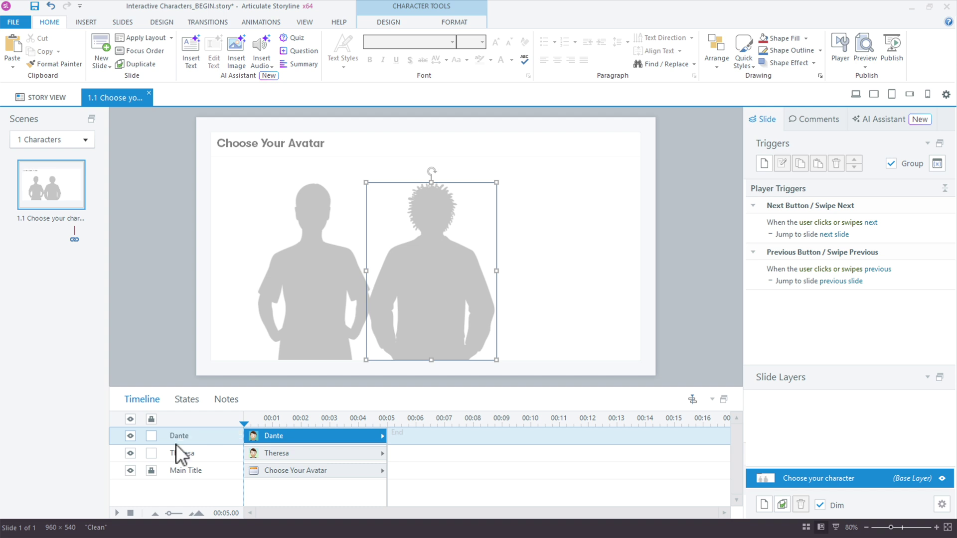
Step: Duplicate Dante to make a third character at the slide's right side, with one Dante in the middle
{"action": "left_click_drag", "start_coordinate": [406, 306], "coordinate": [551, 306]}
{"action": "left_click", "coordinate": [462, 290]}
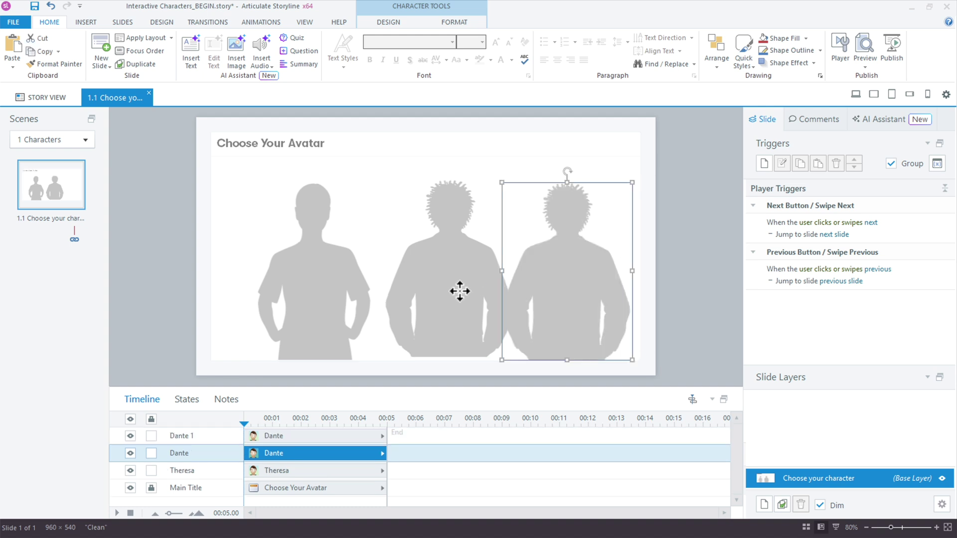
{"action": "left_click_drag", "start_coordinate": [389, 234], "coordinate": [359, 231]}
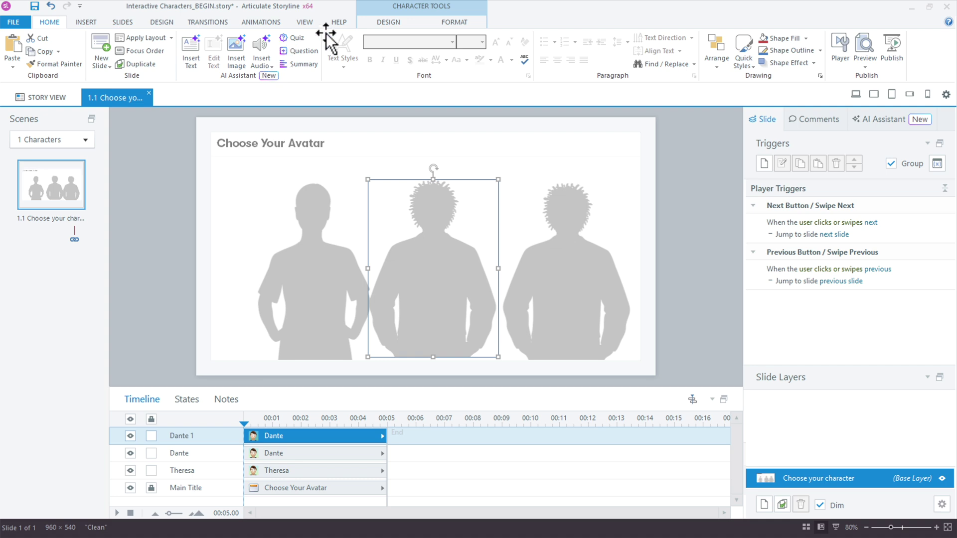
Step: Swap the rightmost Dante copy for the Illustrated - Modern character Camila
{"action": "left_click", "coordinate": [388, 22]}
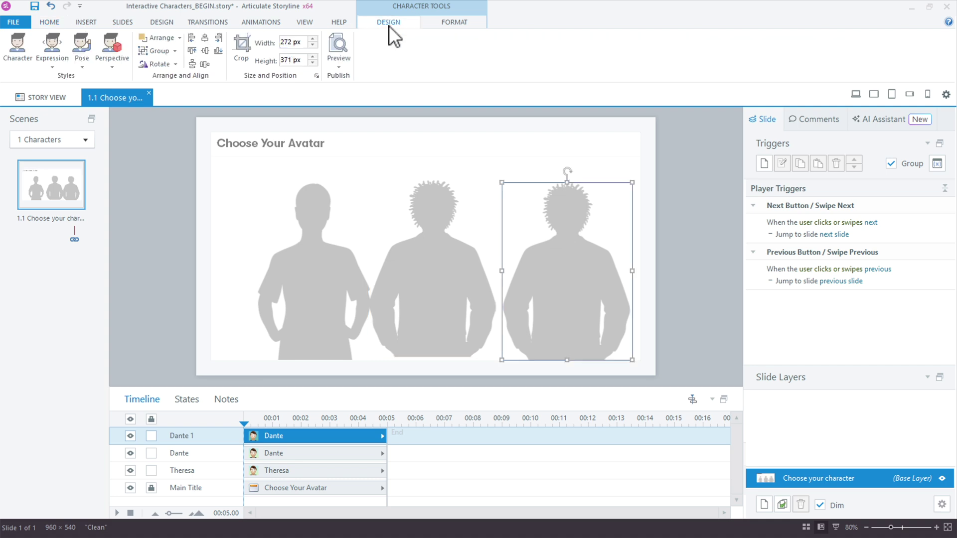
{"action": "left_click", "coordinate": [23, 54]}
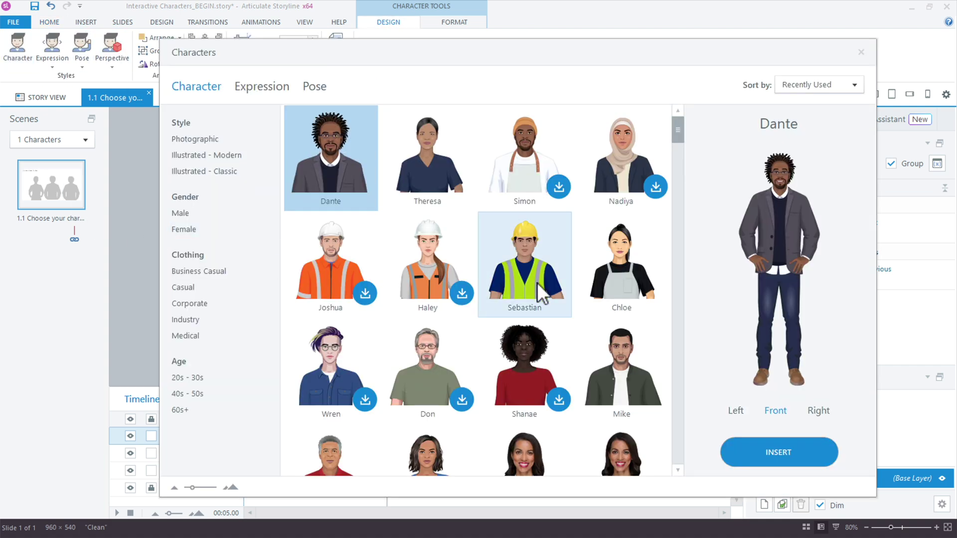
{"action": "scroll", "coordinate": [549, 293], "scroll_direction": "down", "scroll_amount": 5}
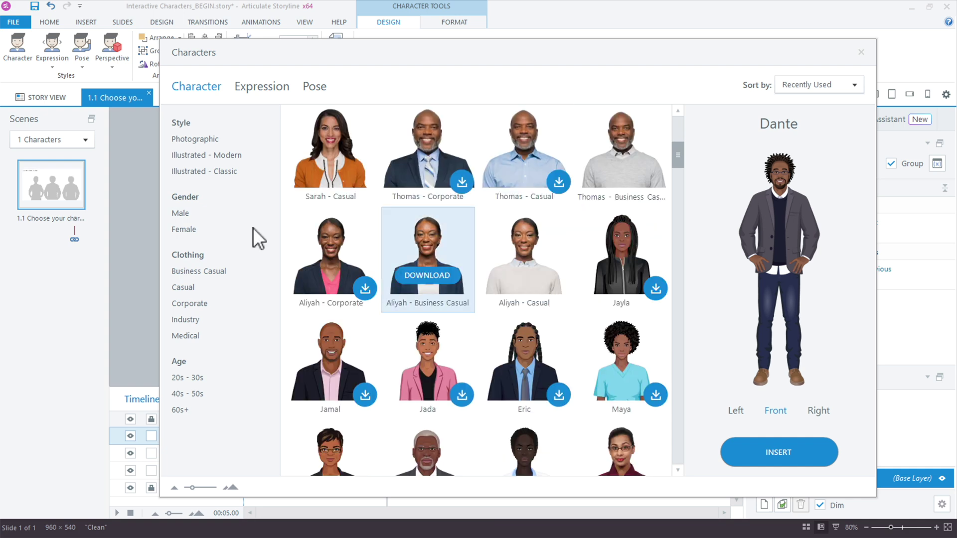
{"action": "left_click", "coordinate": [206, 156]}
{"action": "scroll", "coordinate": [488, 264], "scroll_direction": "down", "scroll_amount": 3}
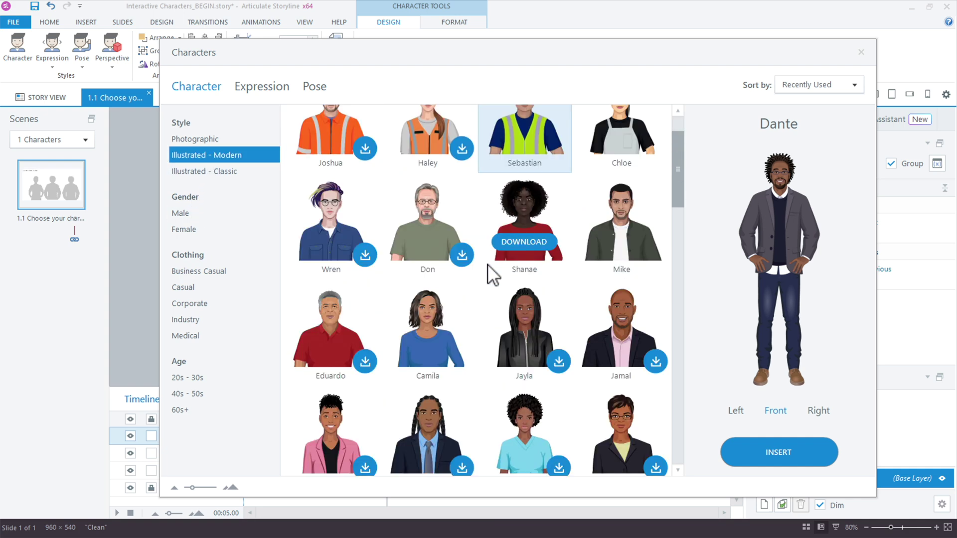
{"action": "left_click", "coordinate": [445, 337]}
{"action": "left_click", "coordinate": [808, 452]}
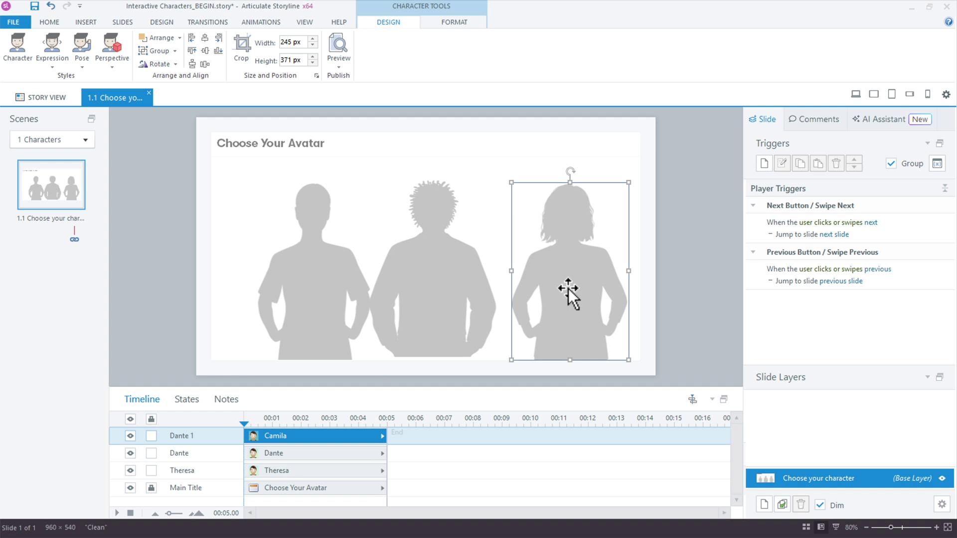
Step: Check the third character's states and rename its timeline object as Camila
{"action": "left_click", "coordinate": [184, 403]}
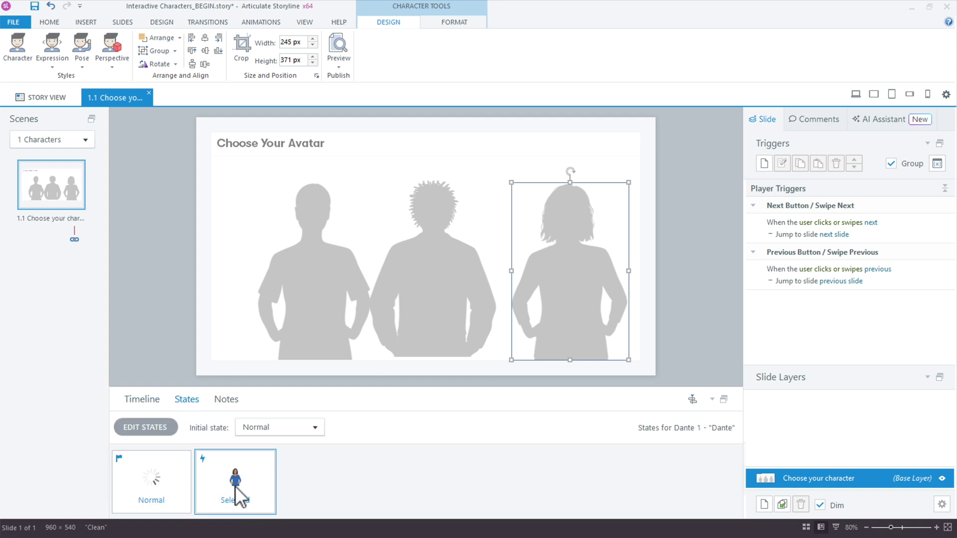
{"action": "left_click", "coordinate": [140, 403]}
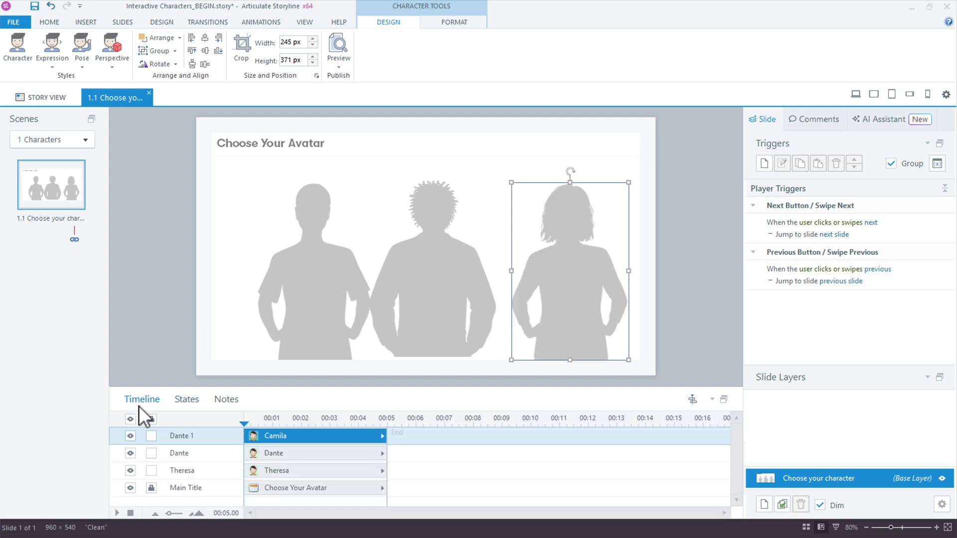
{"action": "double_click", "coordinate": [187, 435]}
{"action": "type", "text": "Camil"}
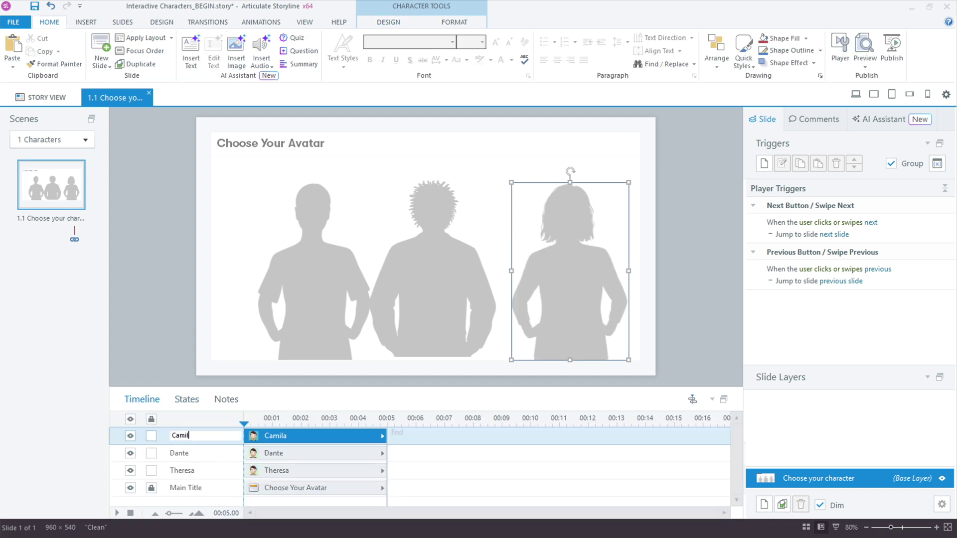
{"action": "type", "text": "a"}
{"action": "key", "text": "Return"}
Step: Move the Theresa silhouette closer to the slide's left edge, clear of Dante
{"action": "left_click", "coordinate": [260, 326]}
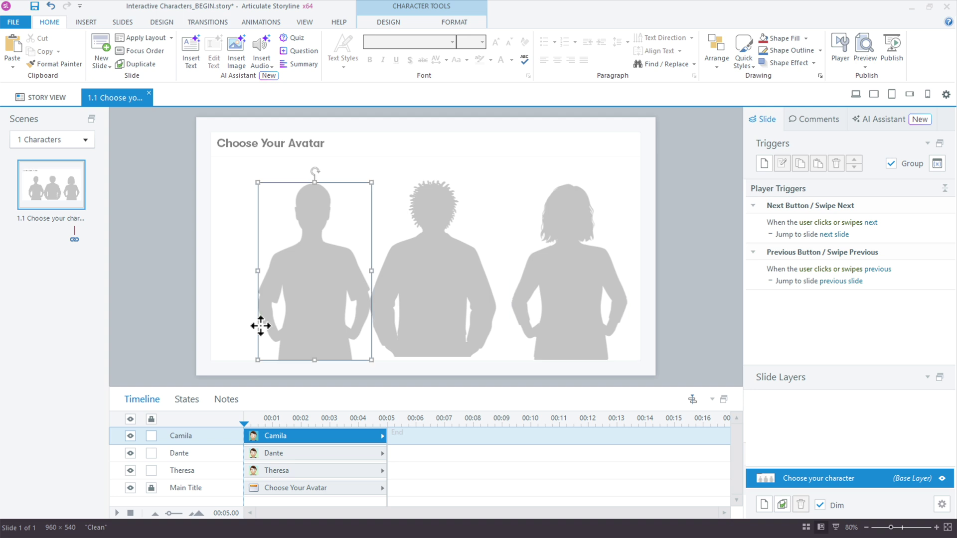
{"action": "left_click_drag", "start_coordinate": [261, 326], "coordinate": [256, 325]}
{"action": "left_click_drag", "start_coordinate": [204, 202], "coordinate": [222, 208]}
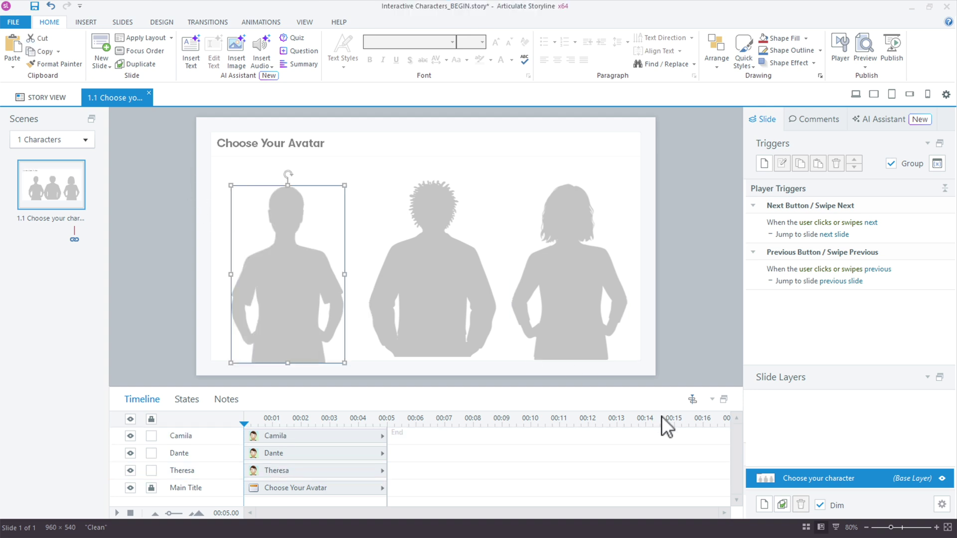
Step: Select the three characters, align them along their bottom edges, and distribute them horizontally
{"action": "left_click_drag", "start_coordinate": [648, 375], "coordinate": [226, 166]}
{"action": "left_click_drag", "start_coordinate": [517, 330], "coordinate": [657, 364]}
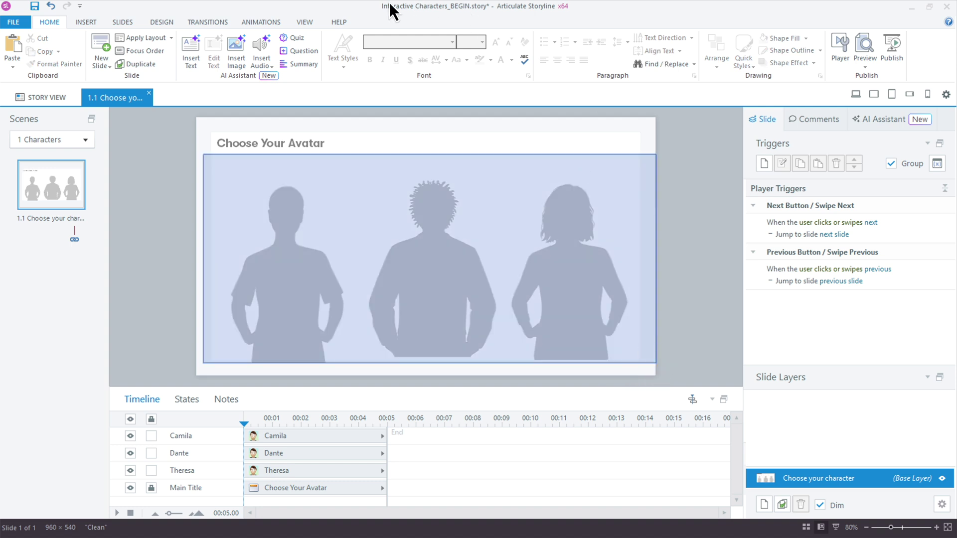
{"action": "left_click", "coordinate": [389, 22]}
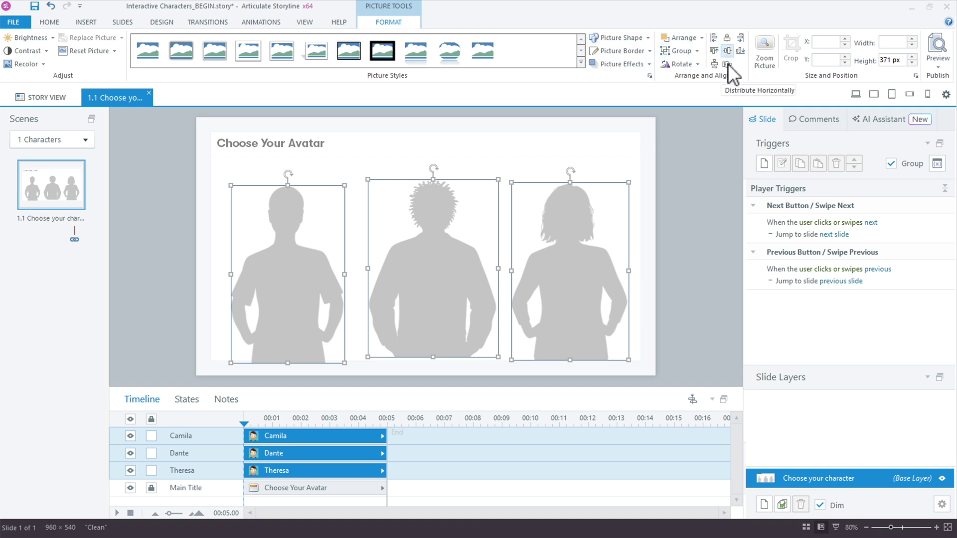
{"action": "left_click", "coordinate": [741, 50]}
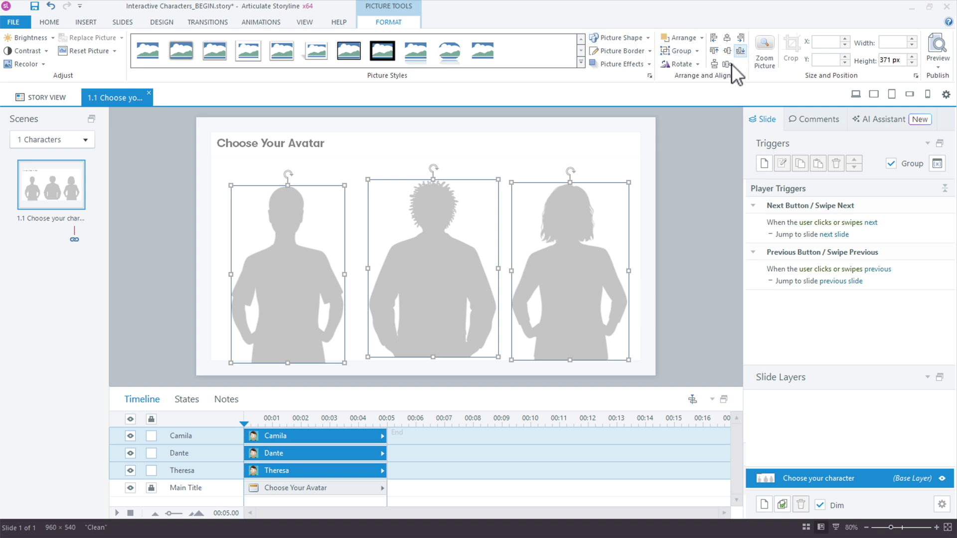
Step: Preview the slide, test selecting Camila, and close the preview
{"action": "left_click", "coordinate": [658, 224]}
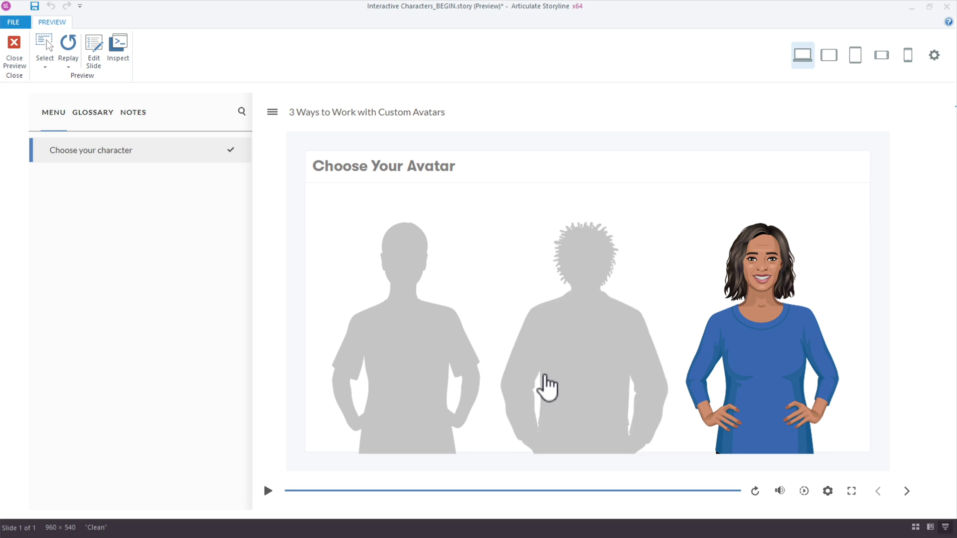
{"action": "left_click", "coordinate": [14, 56]}
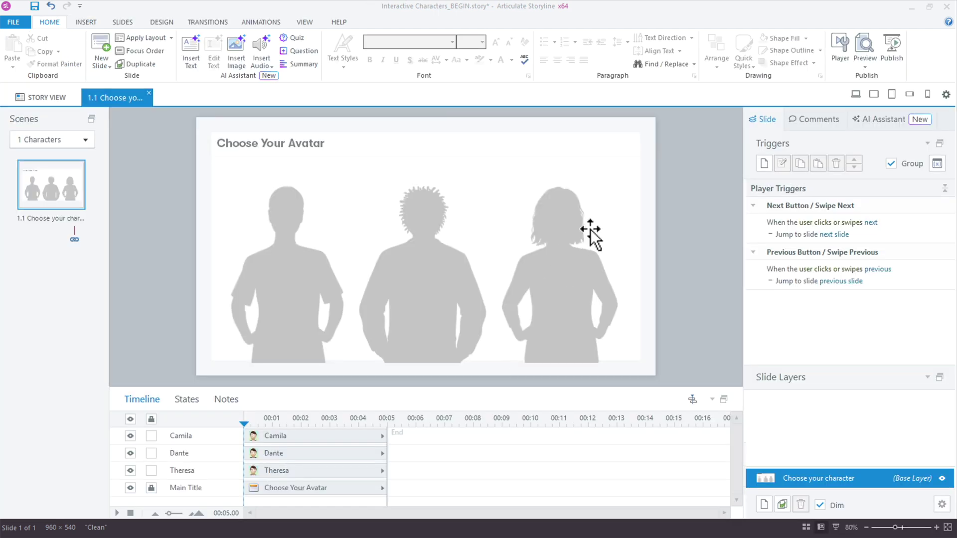
Step: Select the Theresa, Dante and Camila characters together and assign them to Button Set 1
{"action": "left_click_drag", "start_coordinate": [688, 153], "coordinate": [201, 382]}
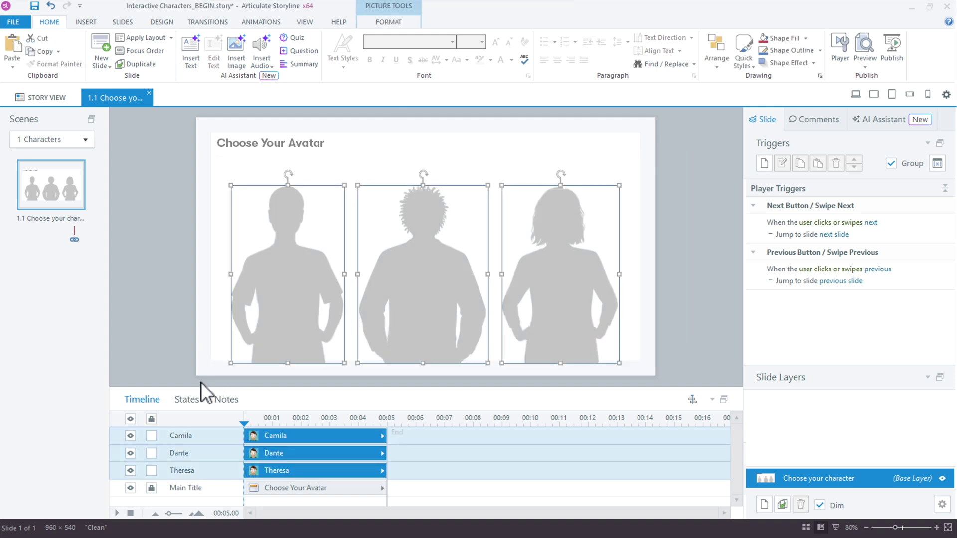
{"action": "right_click", "coordinate": [296, 267]}
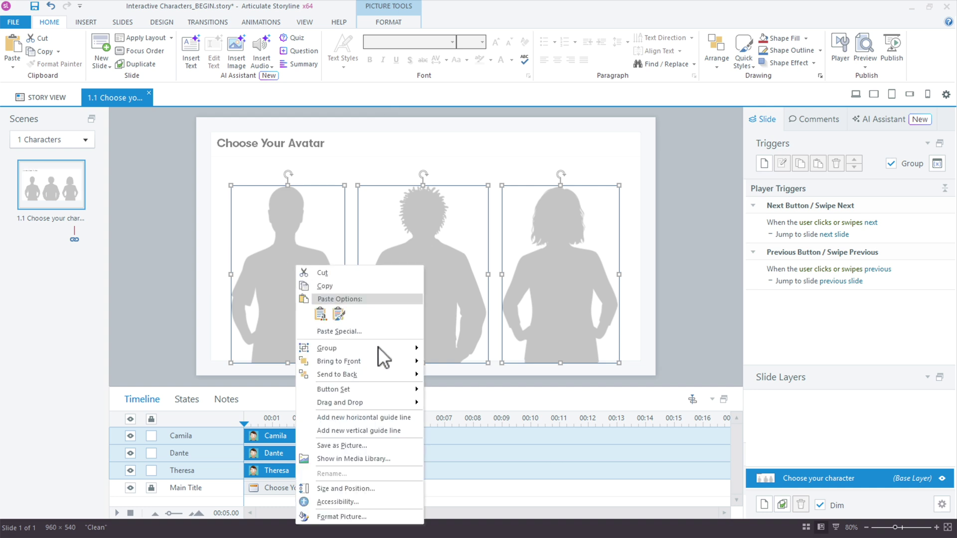
{"action": "mouse_move", "coordinate": [375, 387]}
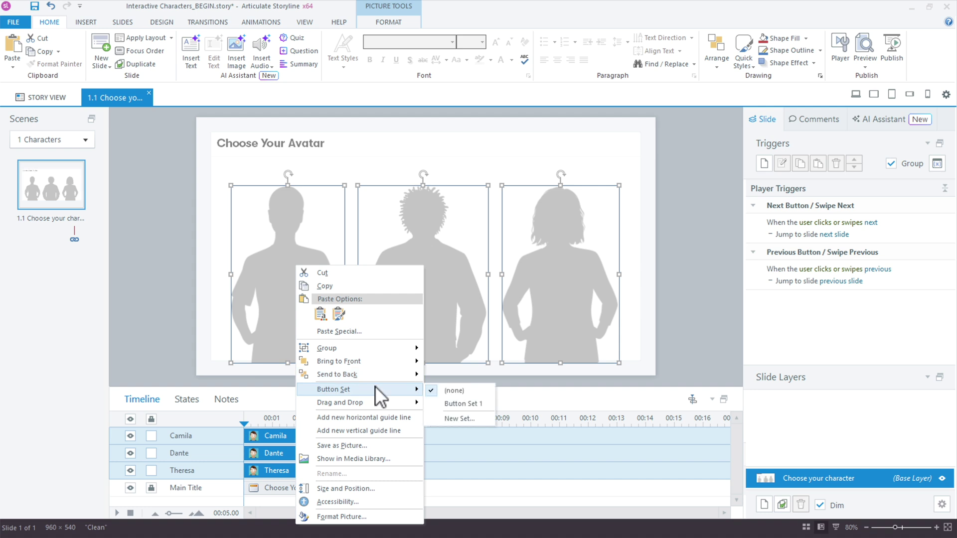
{"action": "left_click", "coordinate": [486, 404]}
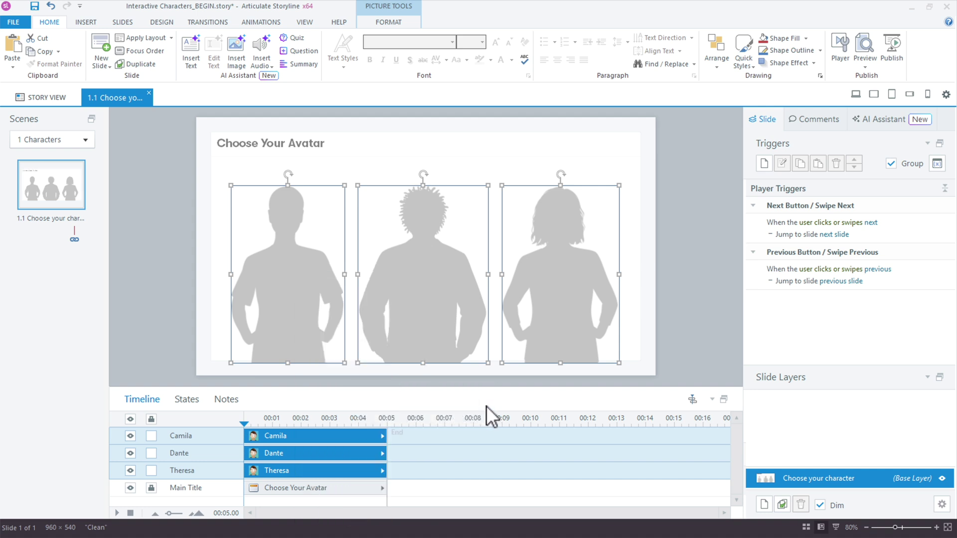
{"action": "left_click", "coordinate": [629, 385]}
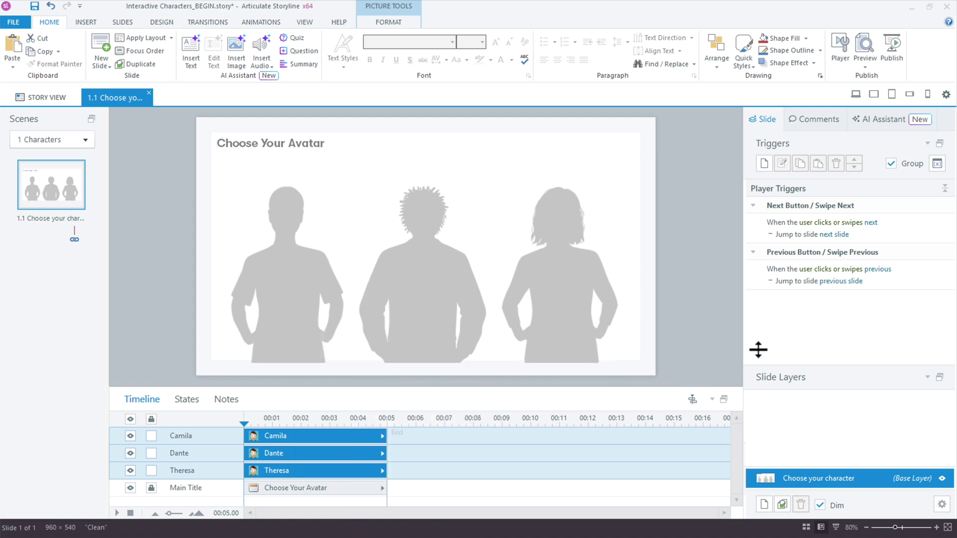
Step: Preview the slide, test selecting Theresa within the button set, and close the preview
{"action": "left_click", "coordinate": [865, 50]}
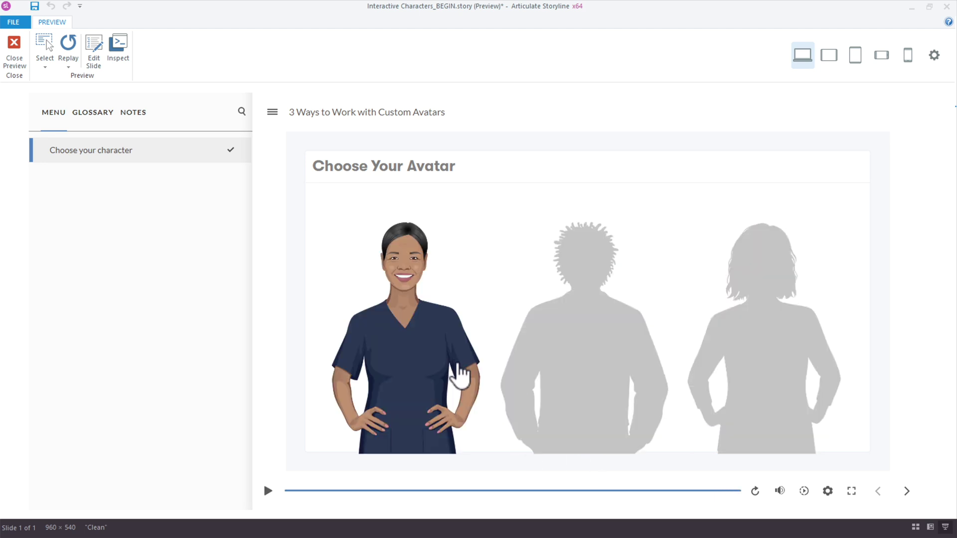
{"action": "left_click", "coordinate": [462, 379]}
{"action": "key", "text": "Escape"}
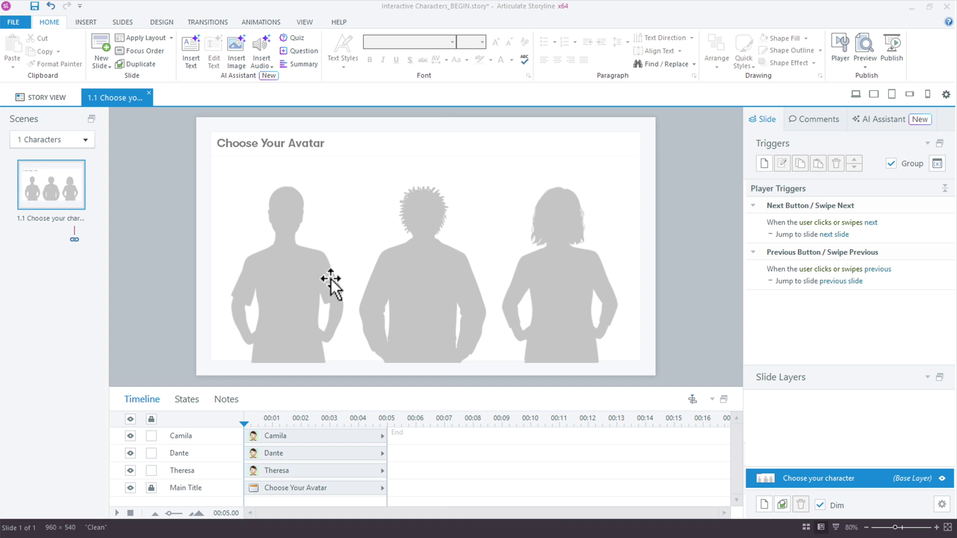
Step: Create a project text variable named Character with an empty default value
{"action": "left_click", "coordinate": [936, 164]}
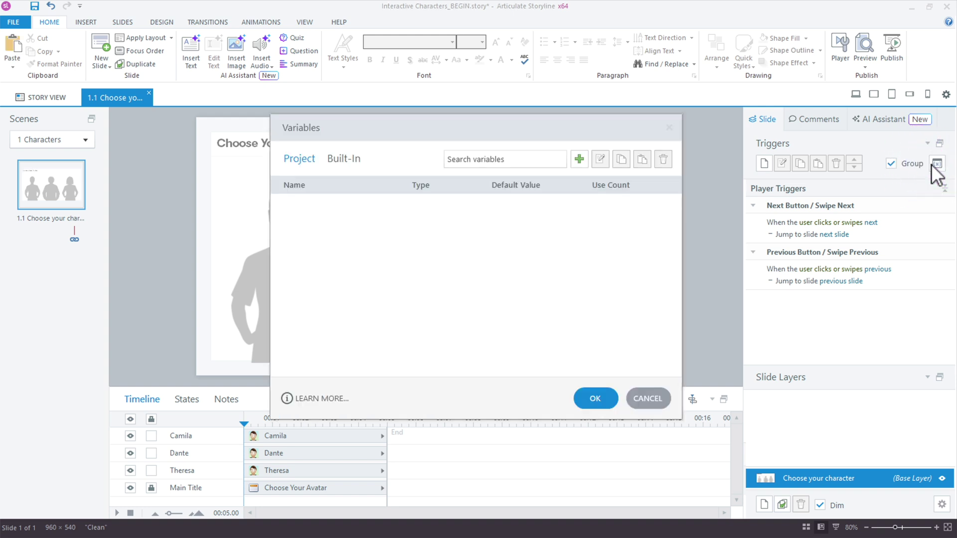
{"action": "left_click", "coordinate": [579, 159]}
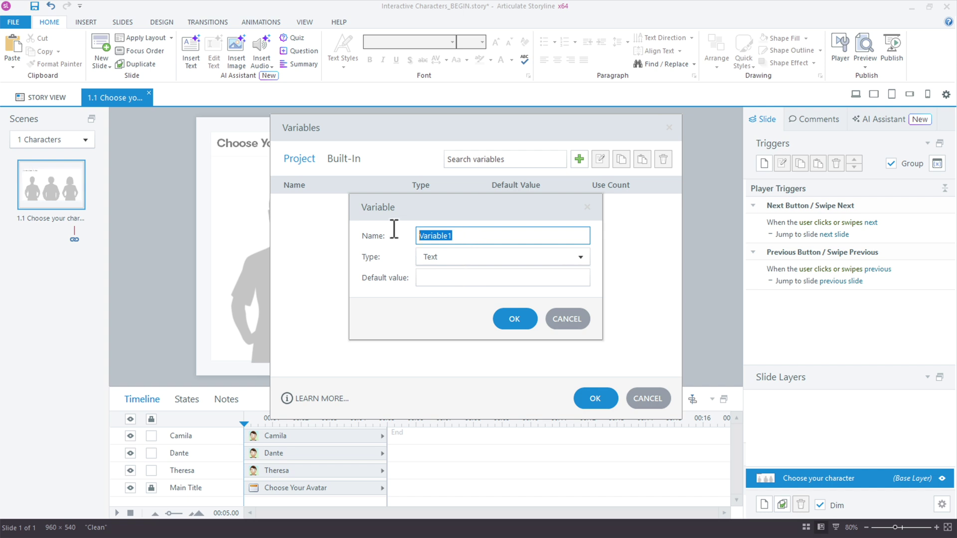
{"action": "type", "text": "Character"}
{"action": "left_click", "coordinate": [428, 277]}
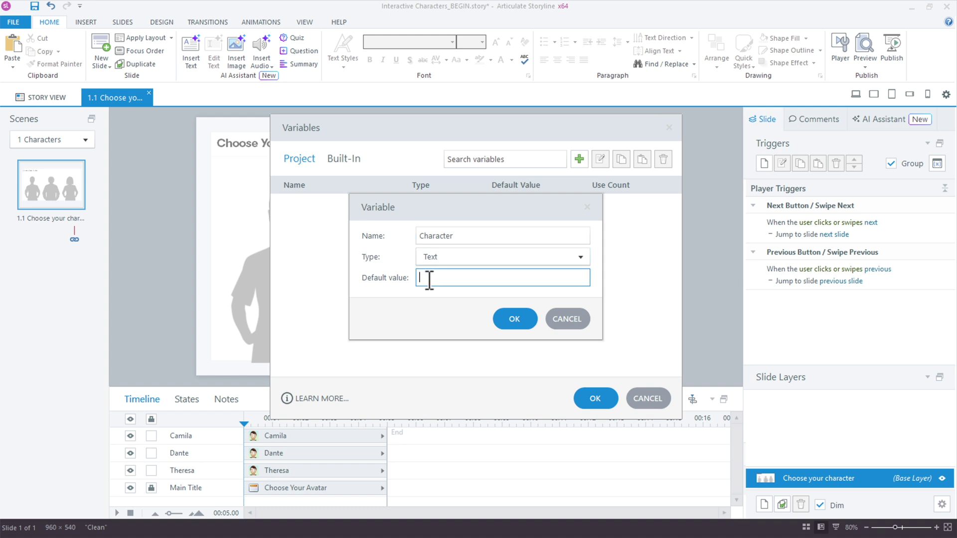
{"action": "left_click", "coordinate": [519, 325]}
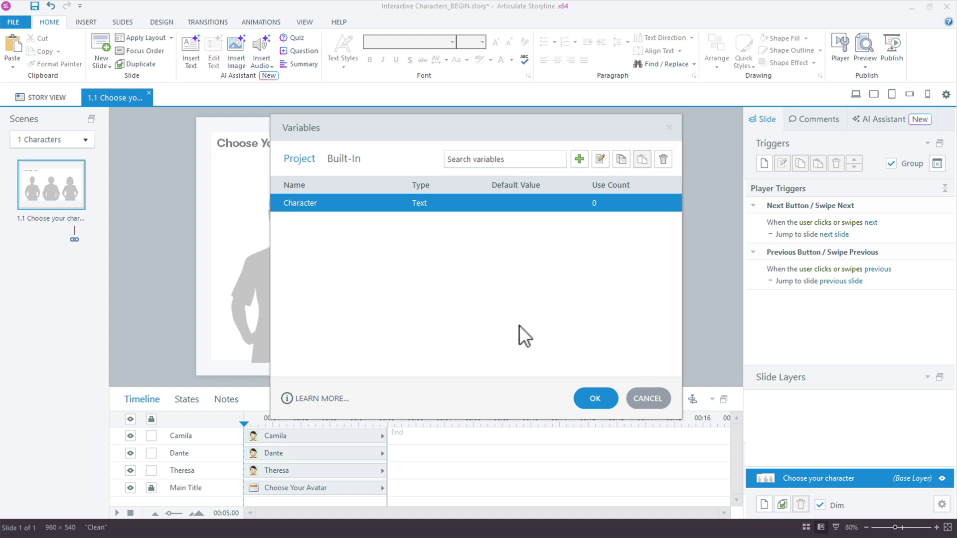
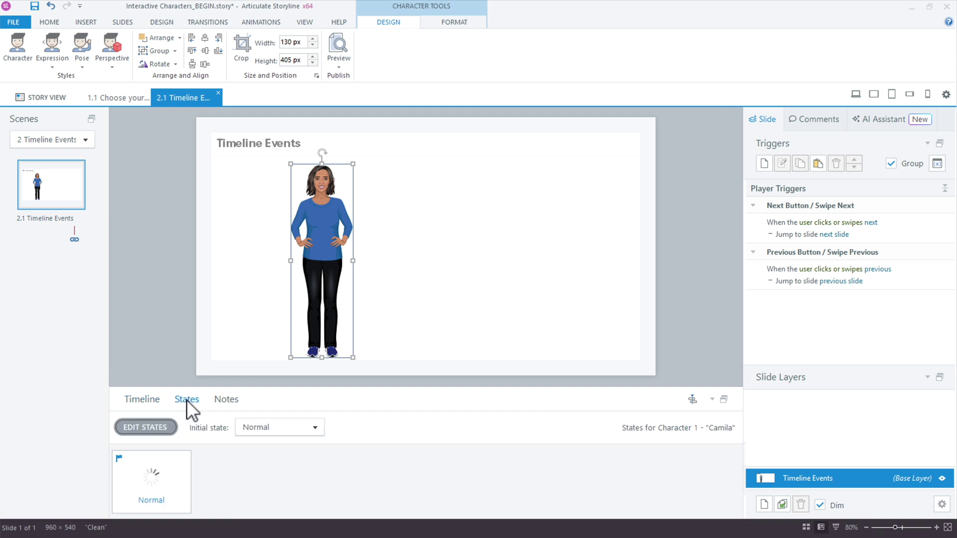
Step: Add a state named Camila to the character on the Timeline Events slide
{"action": "left_click", "coordinate": [148, 426]}
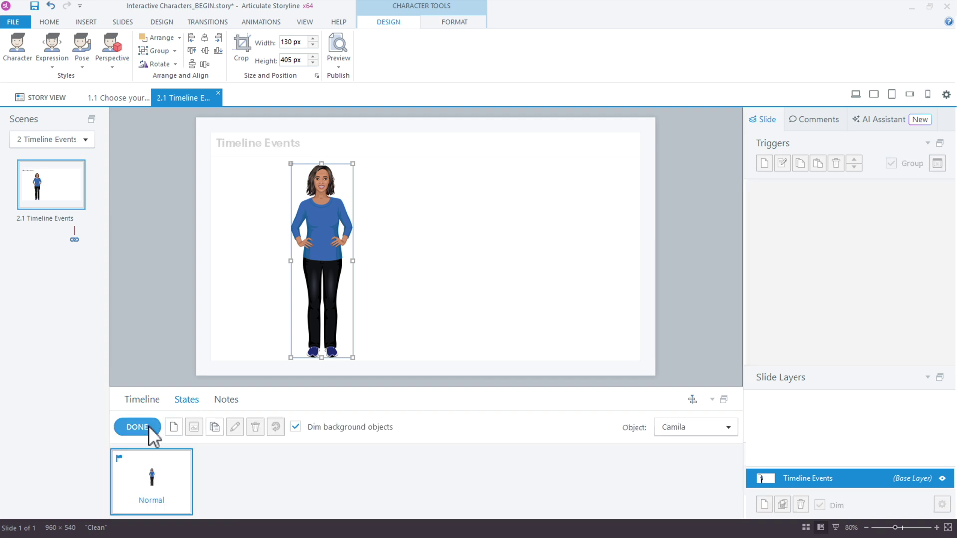
{"action": "left_click", "coordinate": [174, 427]}
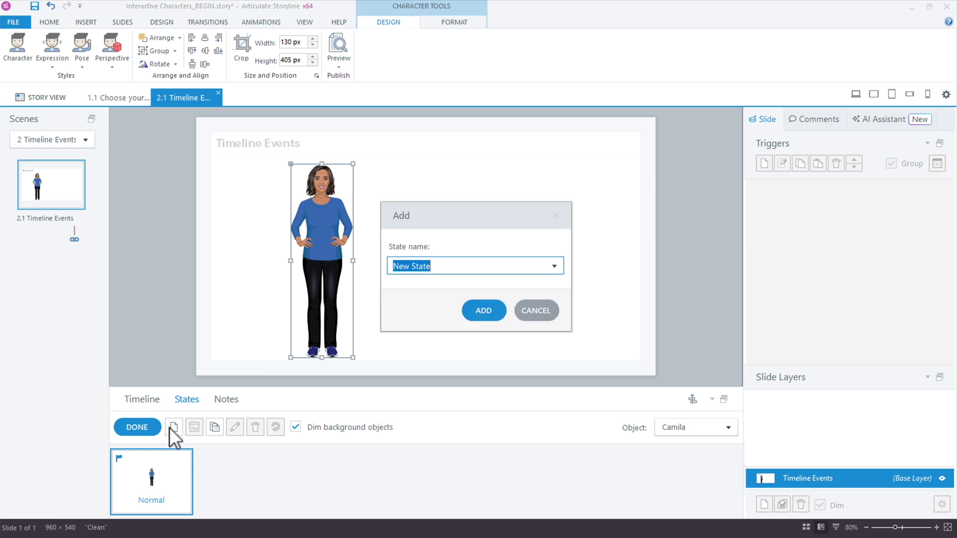
{"action": "type", "text": "Camila"}
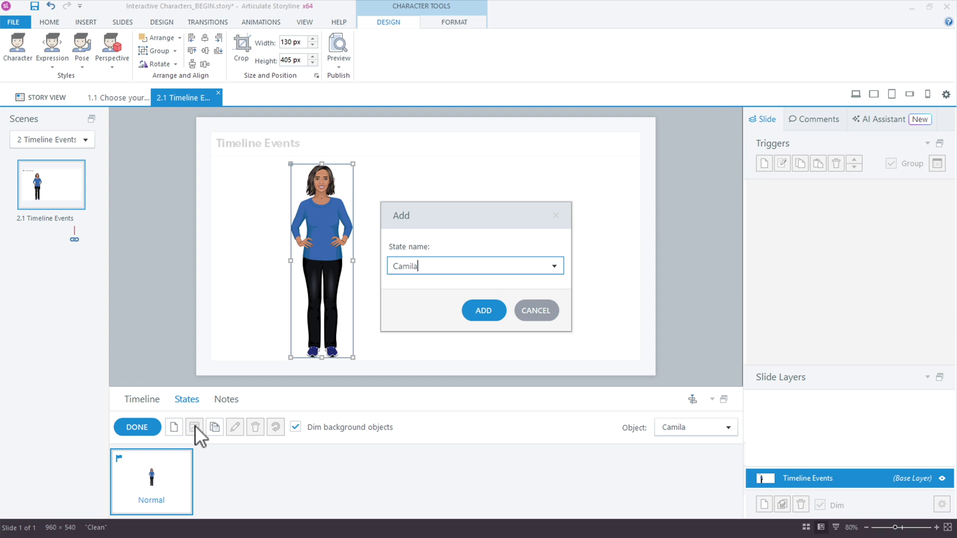
{"action": "left_click", "coordinate": [481, 314]}
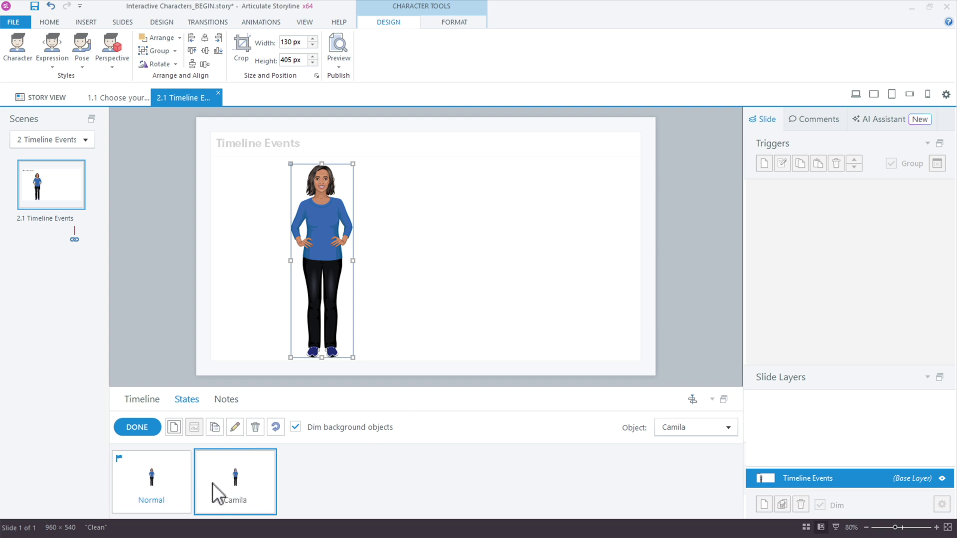
Step: Add a state named Theresa and swap the figure in it for the front-facing Theresa character
{"action": "left_click", "coordinate": [175, 427]}
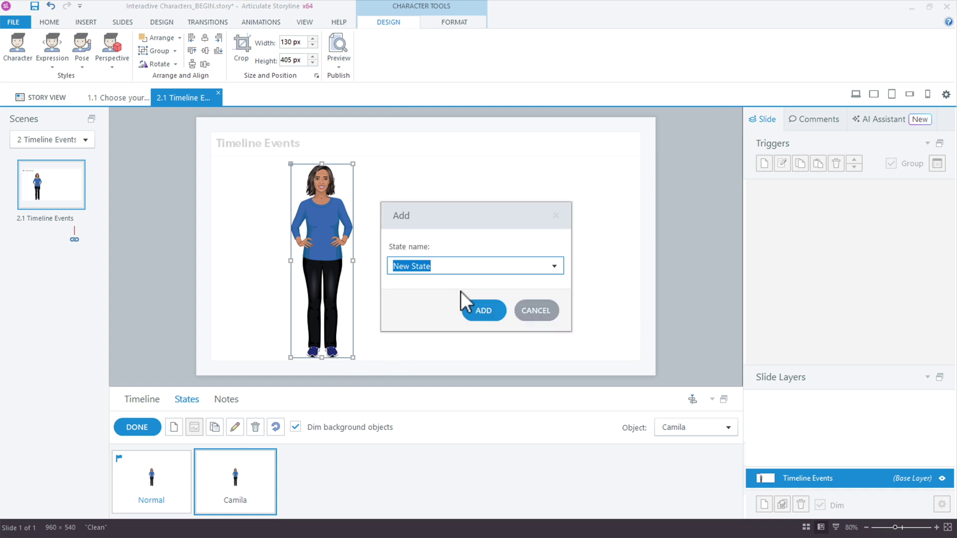
{"action": "type", "text": "Theresa"}
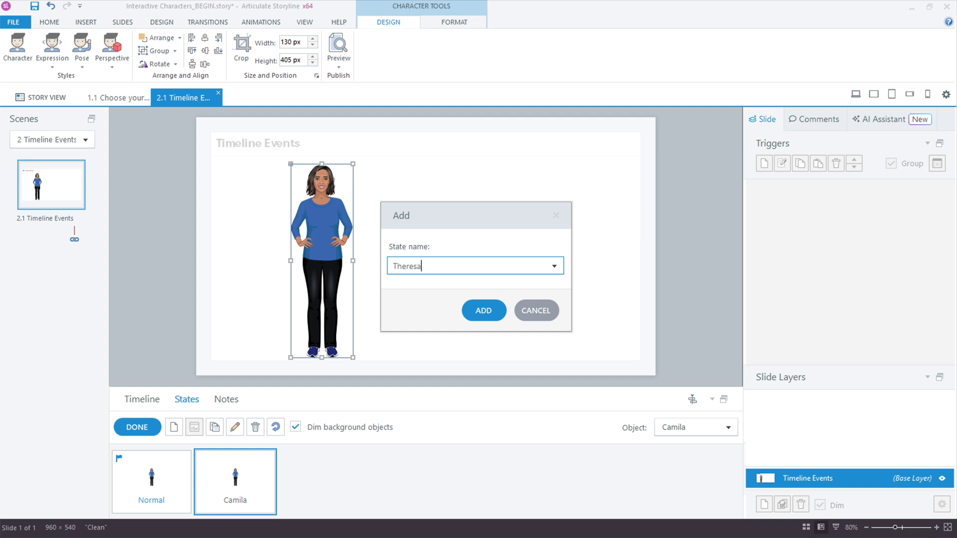
{"action": "key", "text": "Return"}
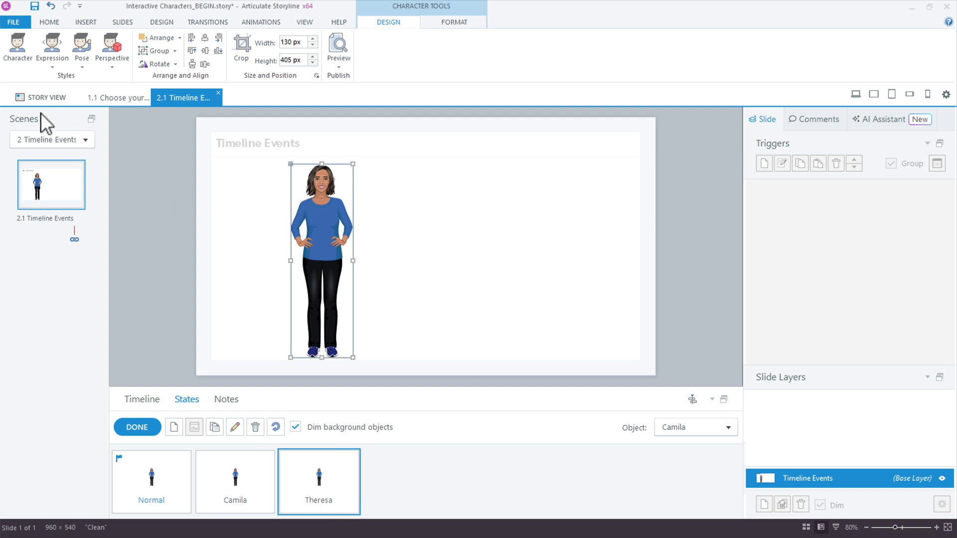
{"action": "left_click", "coordinate": [22, 53]}
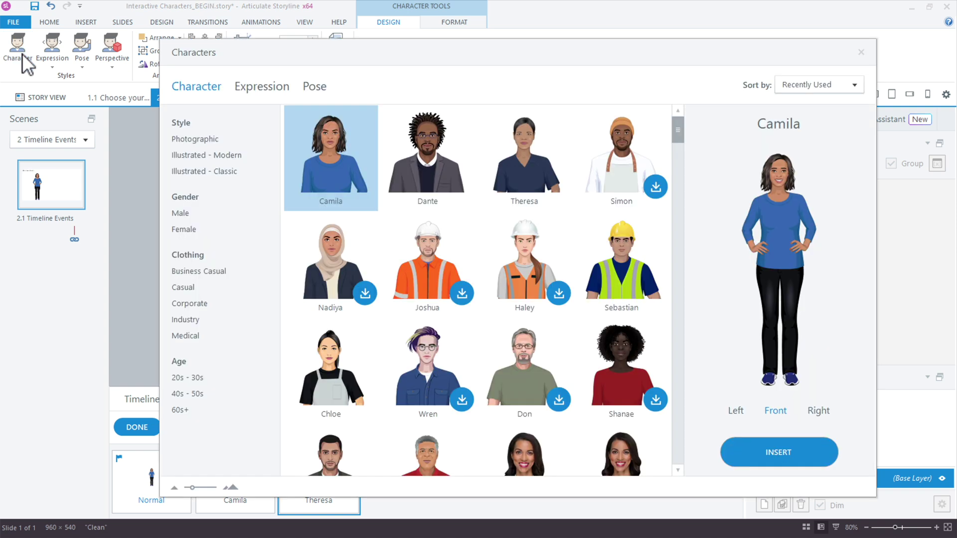
{"action": "left_click", "coordinate": [510, 144]}
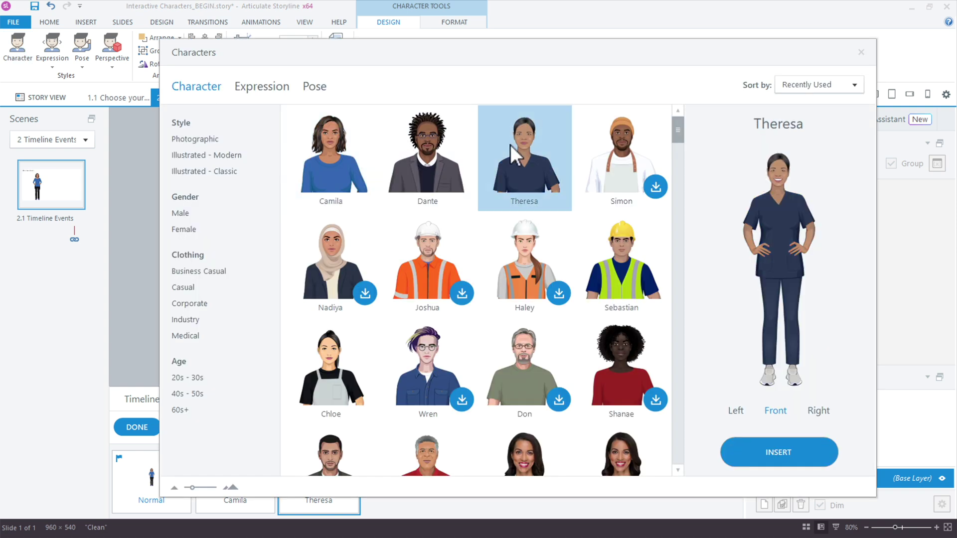
{"action": "left_click", "coordinate": [775, 448]}
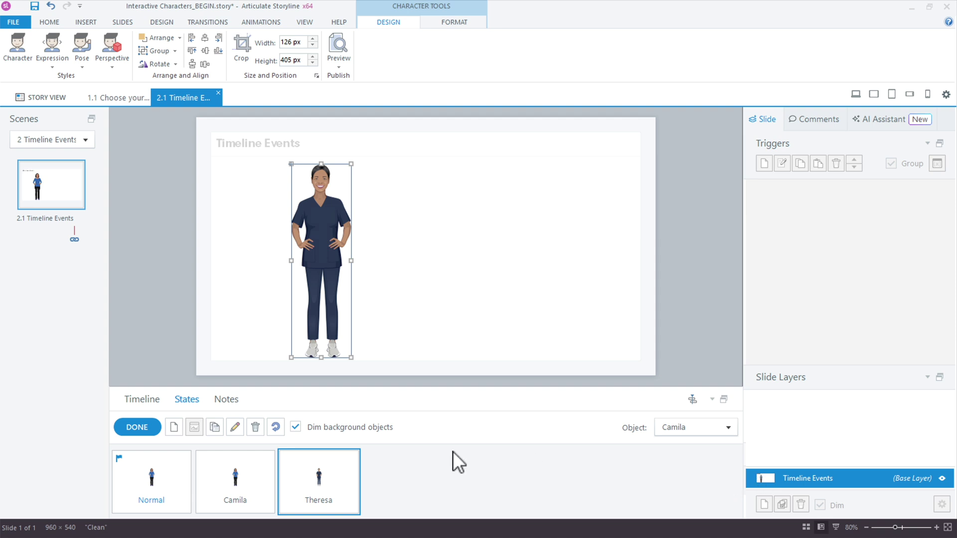
Step: Add a state named Dante and swap the figure in it for the front-facing Dante character
{"action": "left_click", "coordinate": [172, 428]}
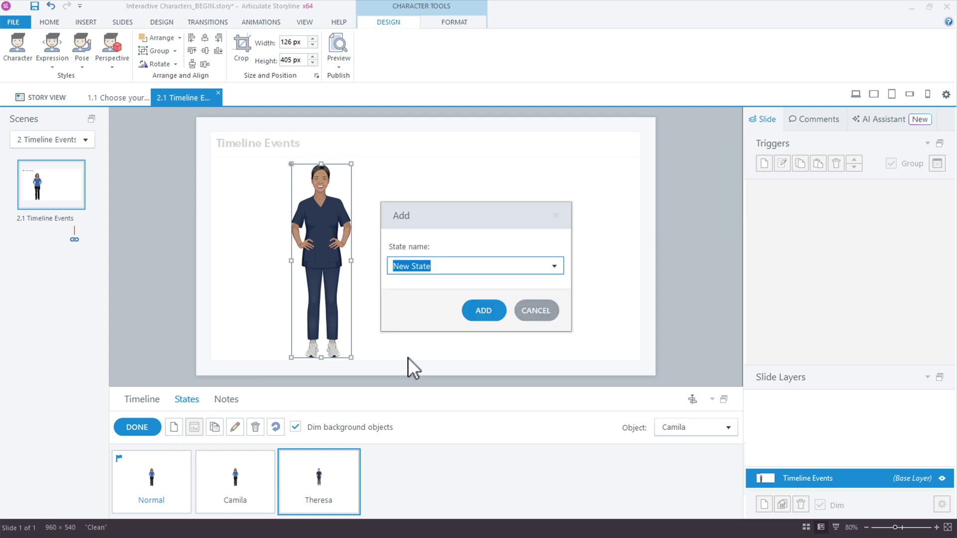
{"action": "type", "text": "Dante"}
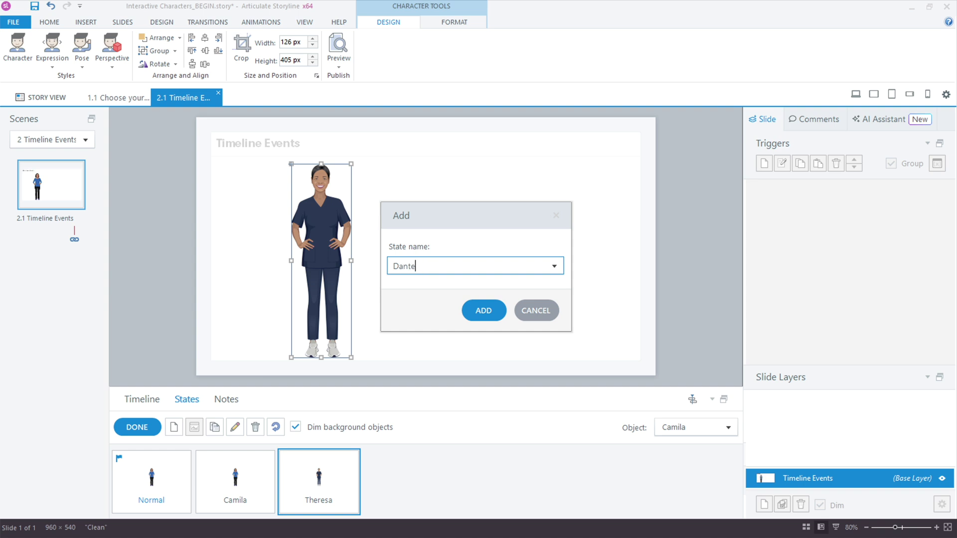
{"action": "key", "text": "Return"}
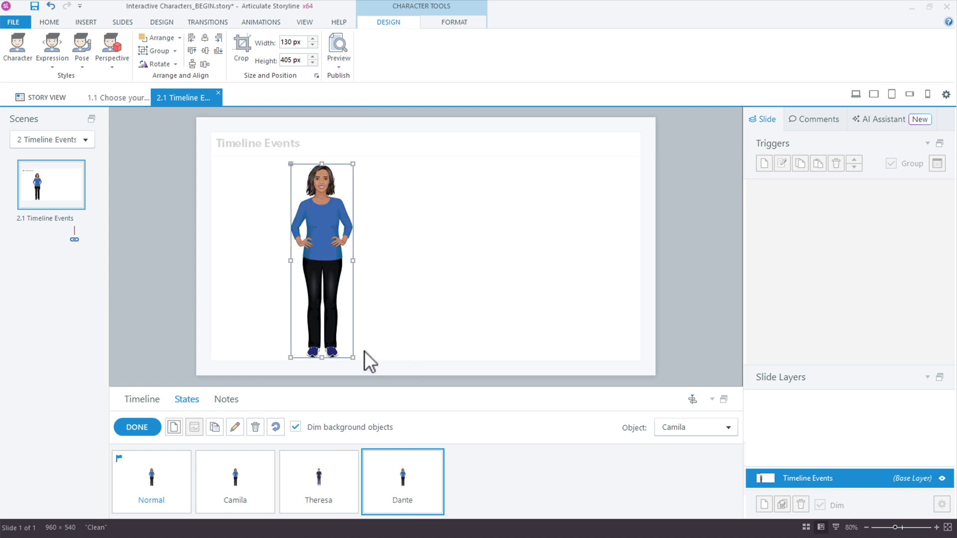
{"action": "left_click", "coordinate": [19, 59]}
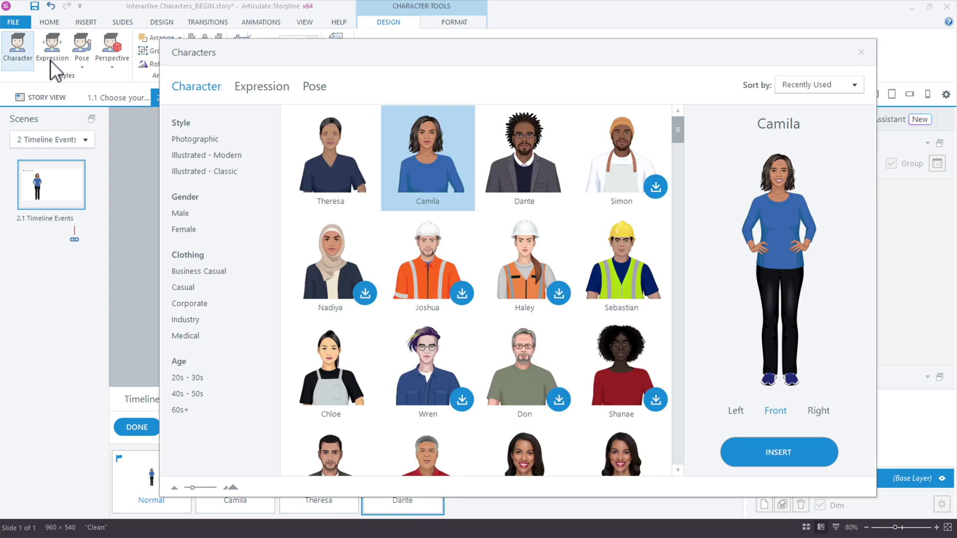
{"action": "left_click", "coordinate": [507, 151]}
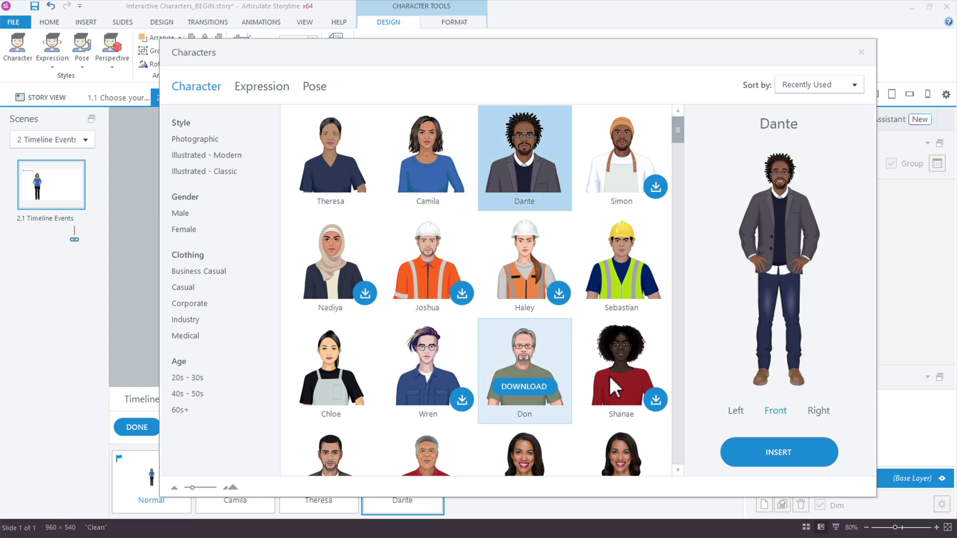
{"action": "left_click", "coordinate": [771, 449]}
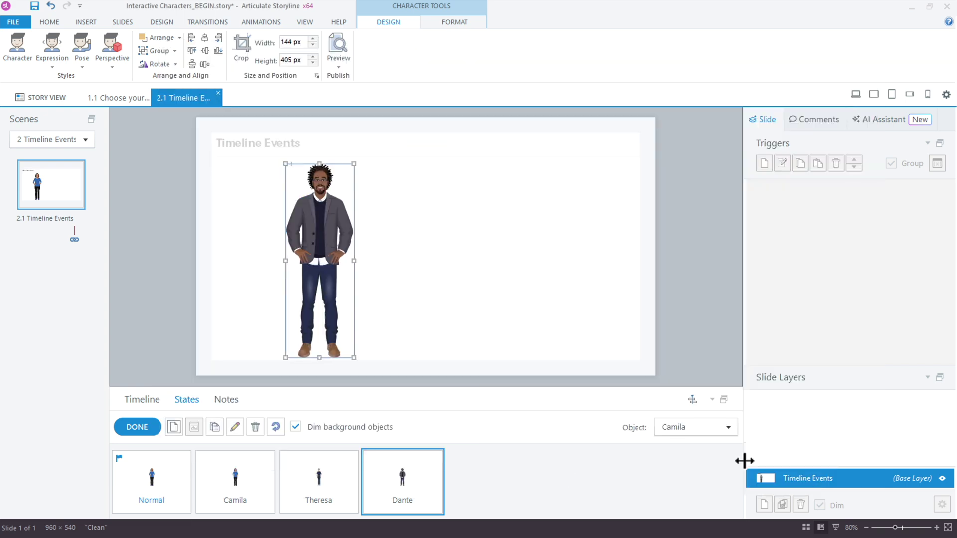
Step: Review the character's Theresa and Dante states and finish editing the states
{"action": "left_click", "coordinate": [269, 488]}
{"action": "left_click", "coordinate": [314, 489]}
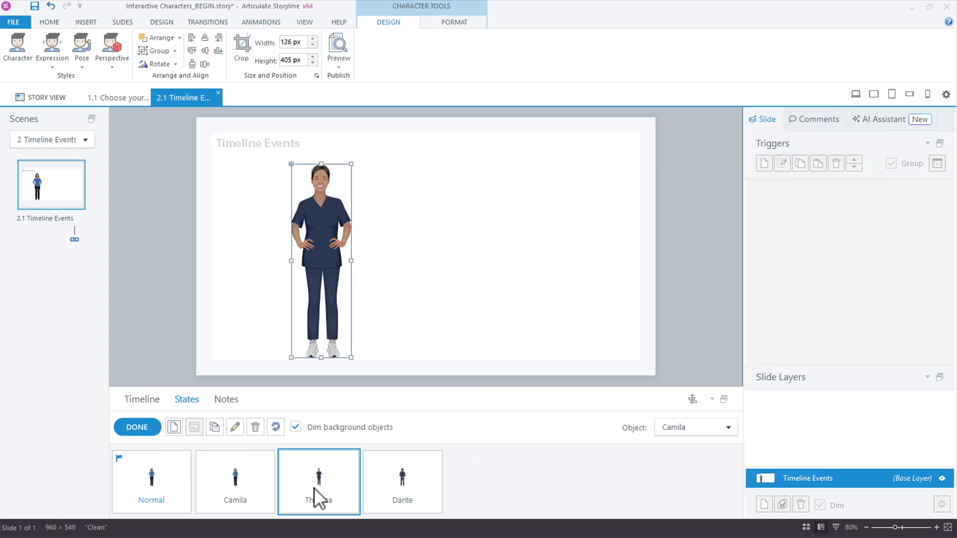
{"action": "left_click", "coordinate": [394, 480]}
{"action": "left_click", "coordinate": [150, 428]}
Step: Move the character close to the slide's left edge and check its timeline entry and states
{"action": "left_click_drag", "start_coordinate": [324, 274], "coordinate": [256, 278]}
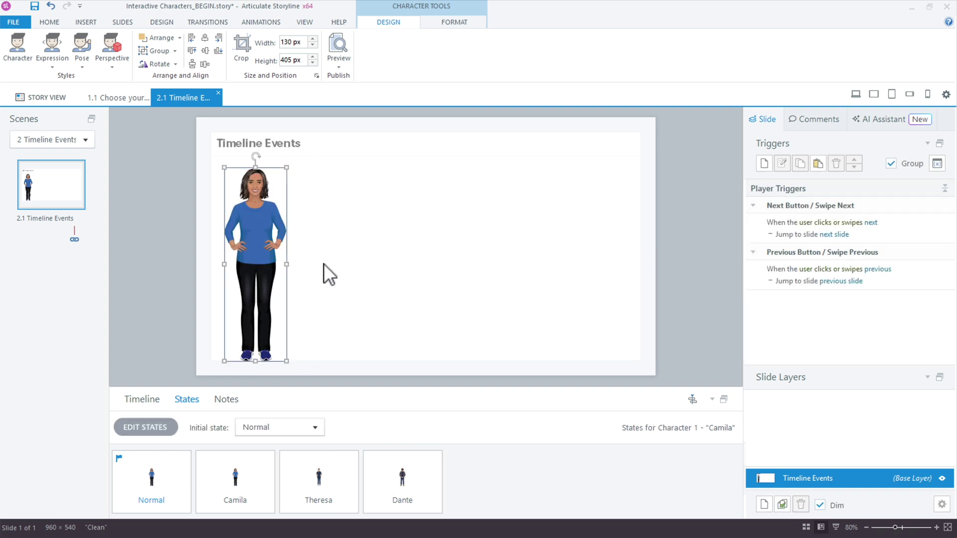
{"action": "left_click", "coordinate": [158, 401]}
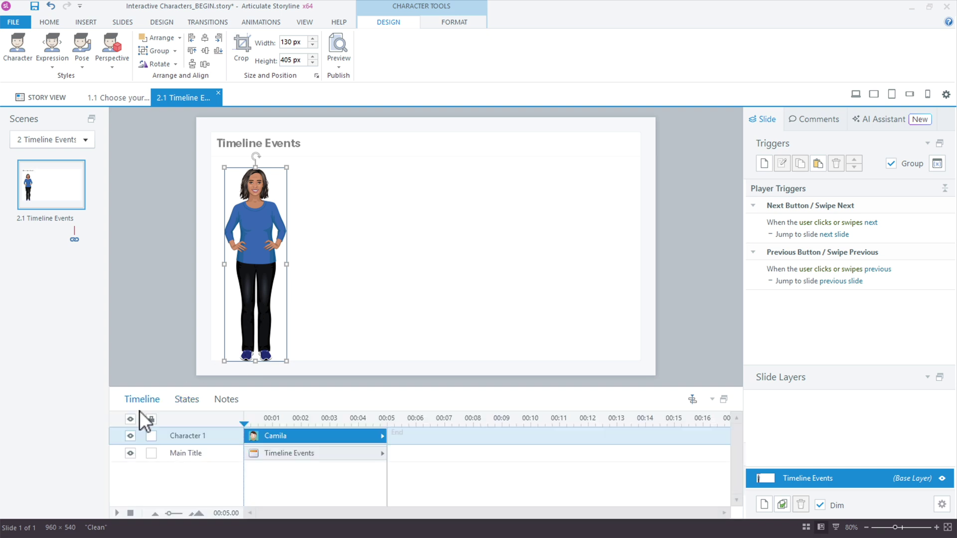
{"action": "left_click", "coordinate": [194, 401]}
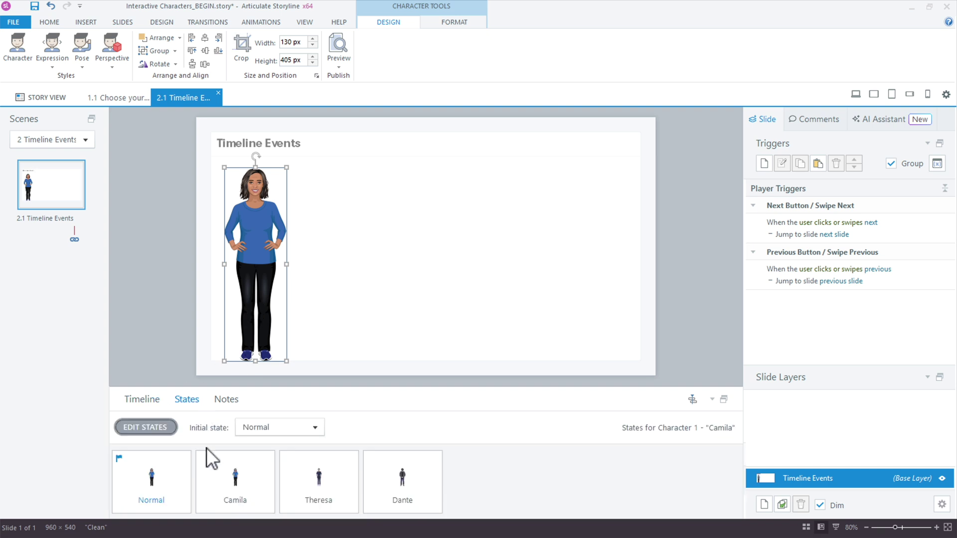
{"action": "left_click", "coordinate": [289, 482]}
Step: Create a new trigger that changes the state of Character 1 to Camila
{"action": "left_click", "coordinate": [758, 163]}
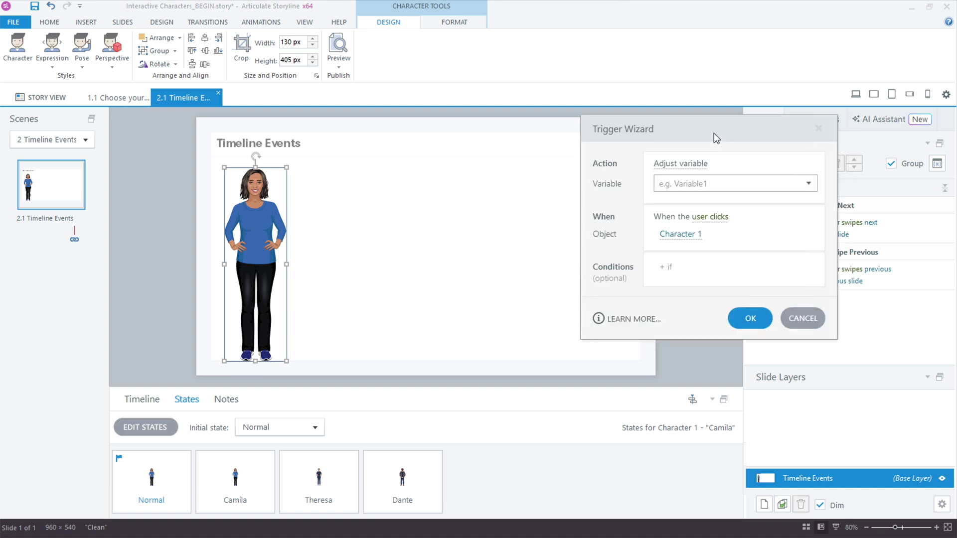
{"action": "left_click", "coordinate": [615, 163]}
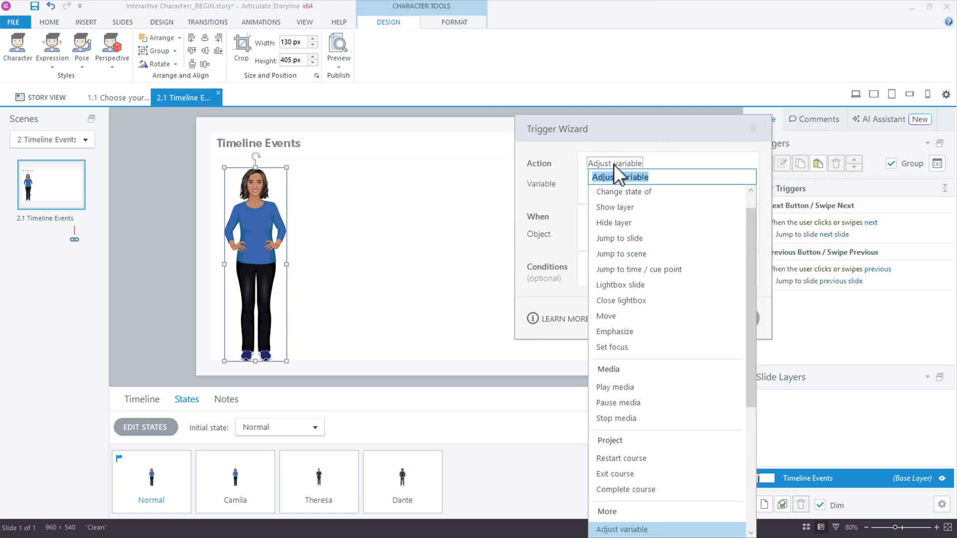
{"action": "left_click", "coordinate": [619, 193]}
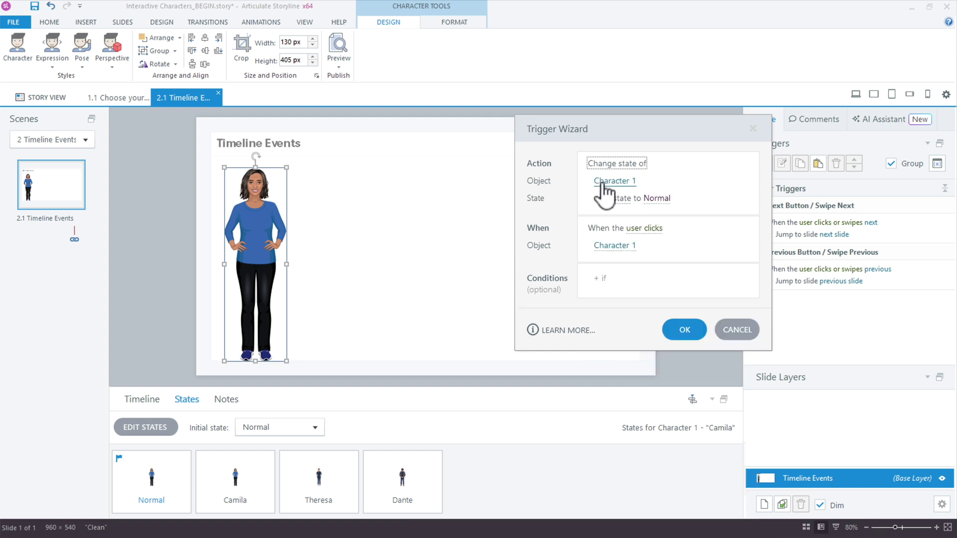
{"action": "left_click", "coordinate": [654, 199]}
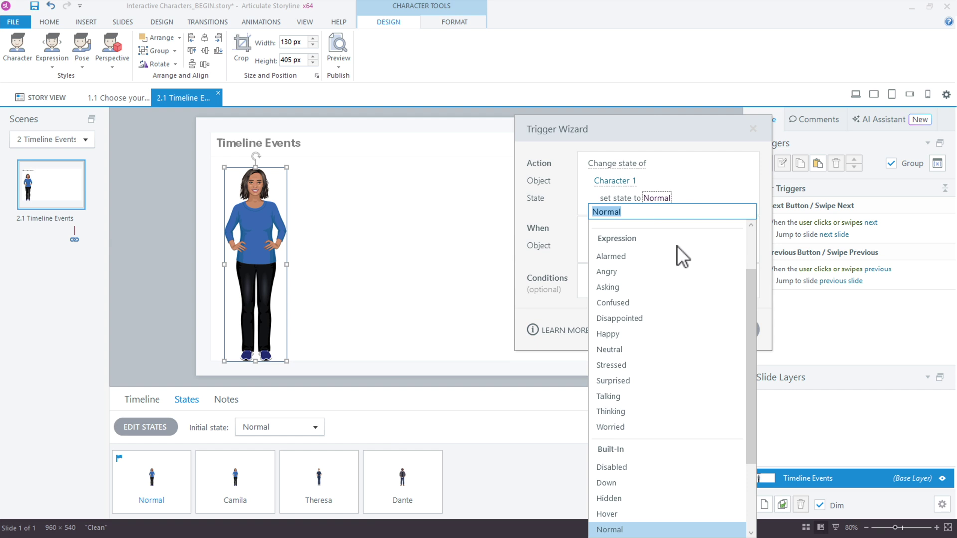
{"action": "scroll", "coordinate": [688, 252], "scroll_direction": "up", "scroll_amount": 2}
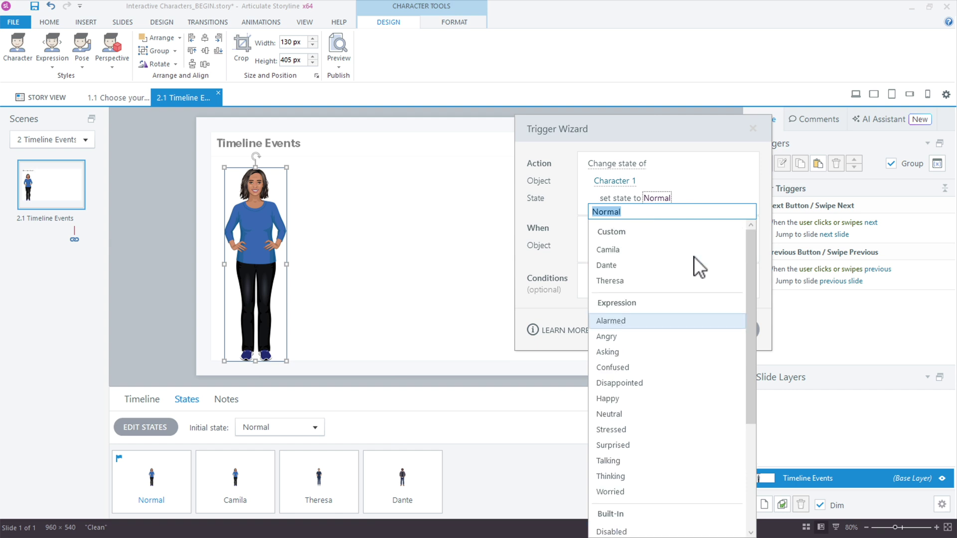
{"action": "left_click", "coordinate": [628, 250]}
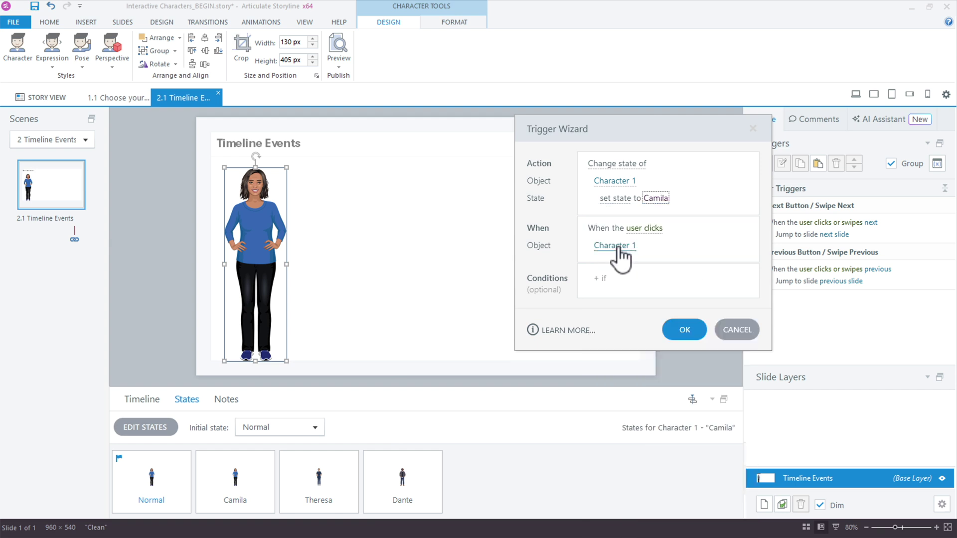
Step: Make the Camila trigger run when the timeline starts on this slide
{"action": "left_click", "coordinate": [652, 232]}
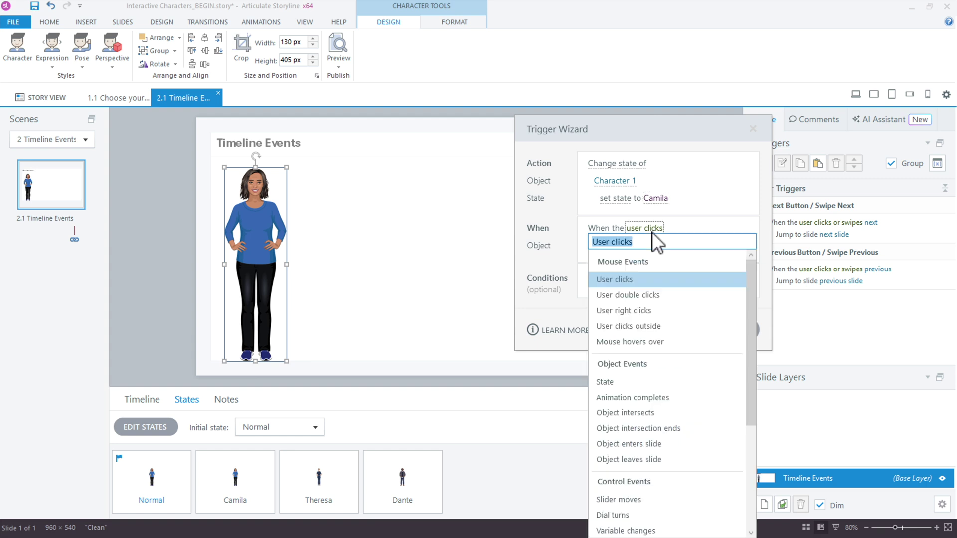
{"action": "scroll", "coordinate": [684, 370], "scroll_direction": "down", "scroll_amount": 1}
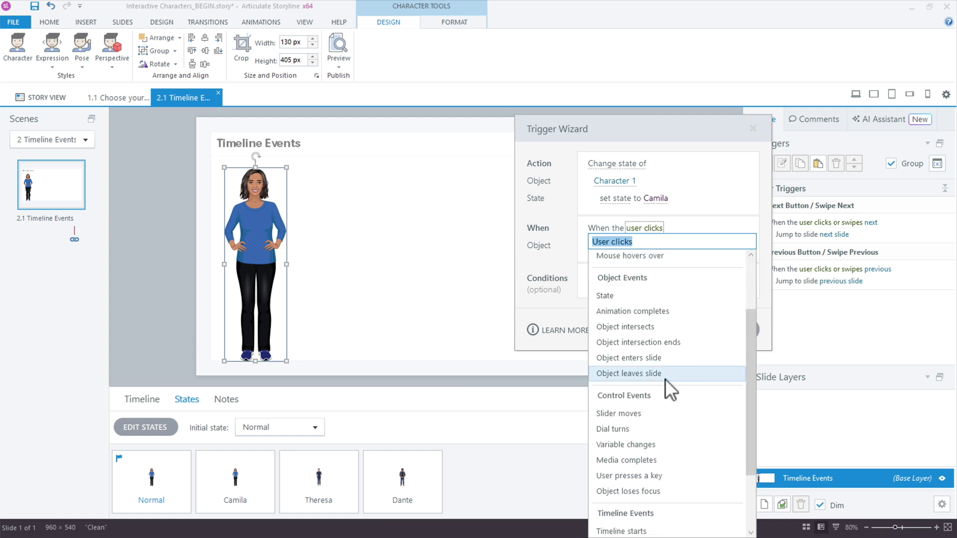
{"action": "scroll", "coordinate": [662, 433], "scroll_direction": "down", "scroll_amount": 2}
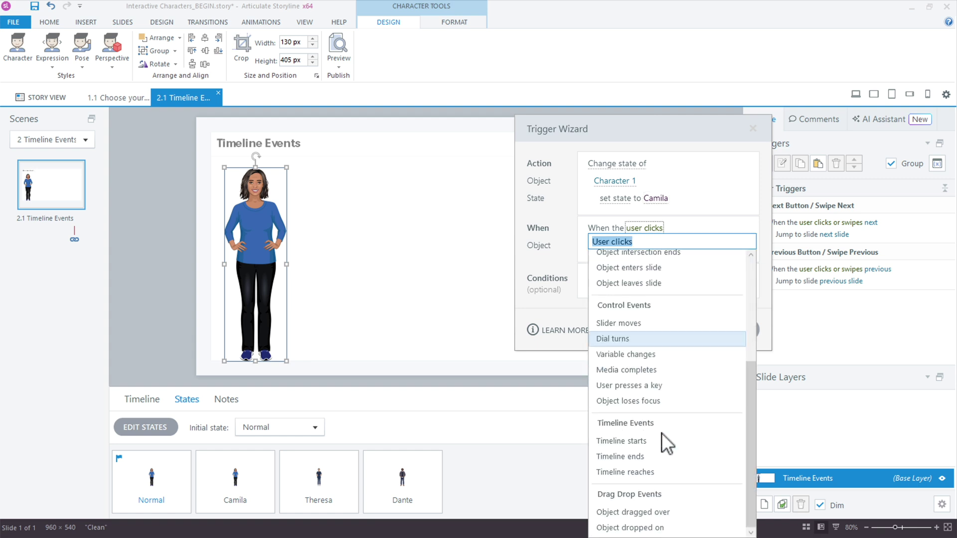
{"action": "left_click", "coordinate": [635, 442]}
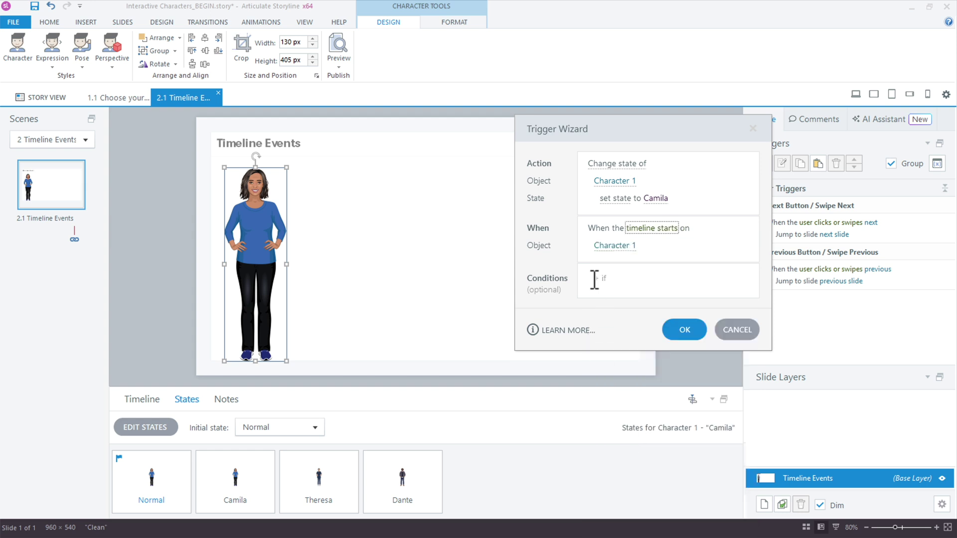
{"action": "left_click", "coordinate": [611, 246]}
{"action": "left_click", "coordinate": [623, 297]}
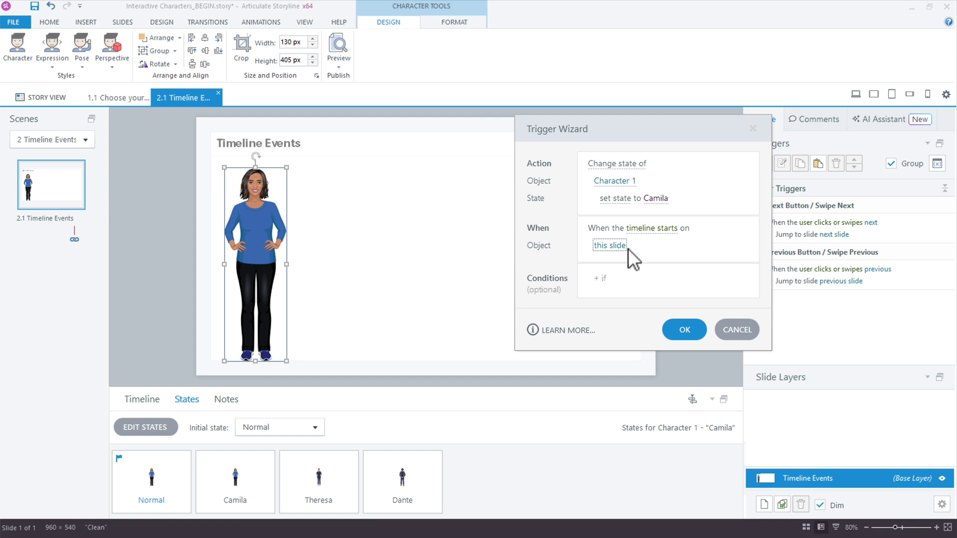
Step: Add a condition to the trigger requiring the Character variable to equal the value camila
{"action": "left_click", "coordinate": [629, 279]}
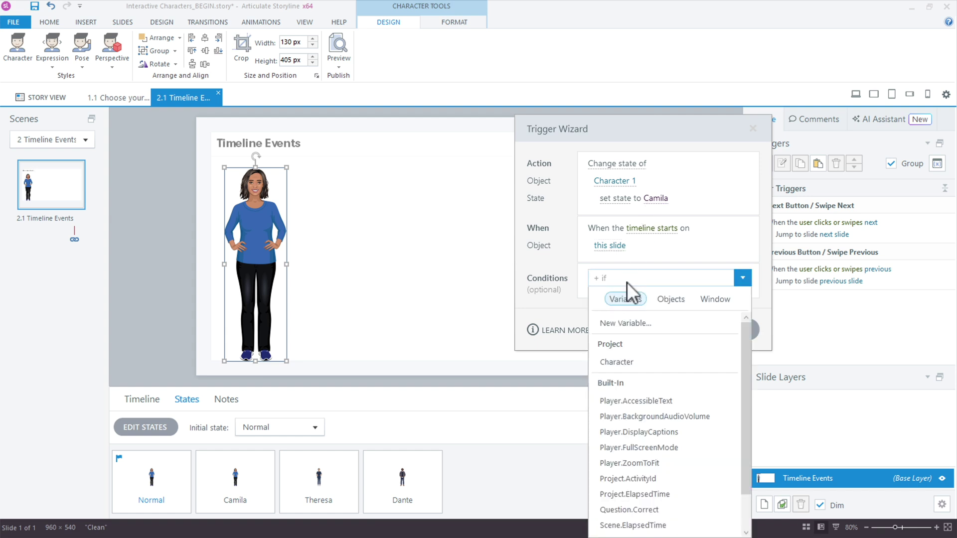
{"action": "left_click", "coordinate": [651, 244]}
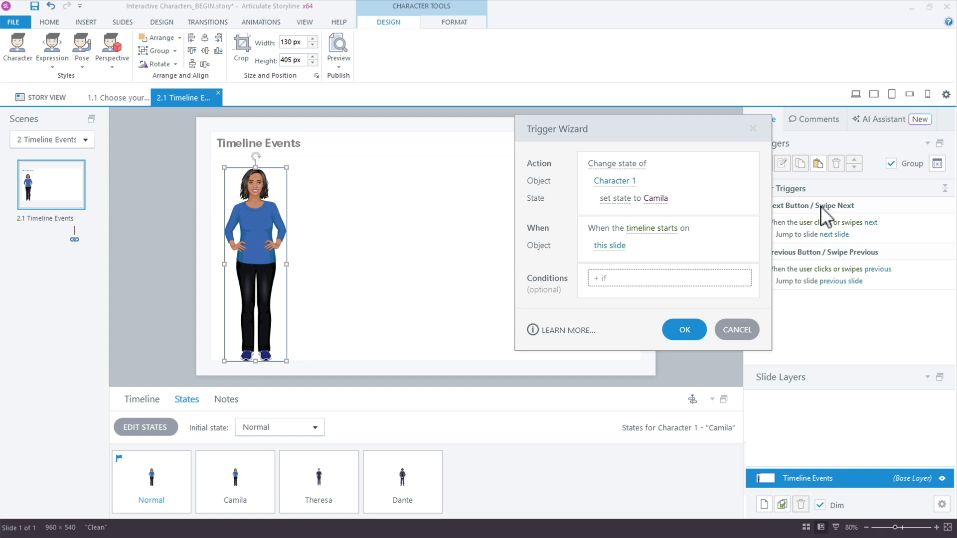
{"action": "left_click", "coordinate": [606, 278]}
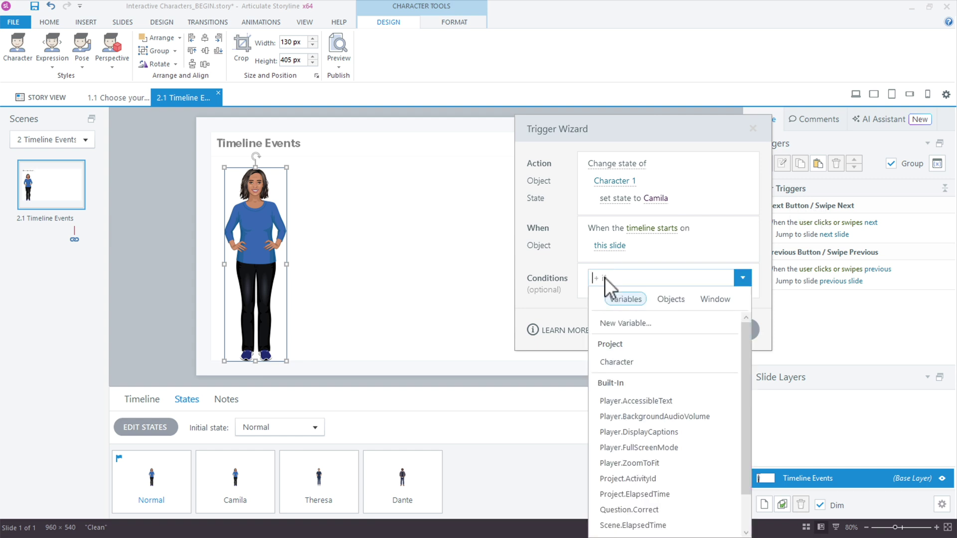
{"action": "left_click", "coordinate": [617, 362]}
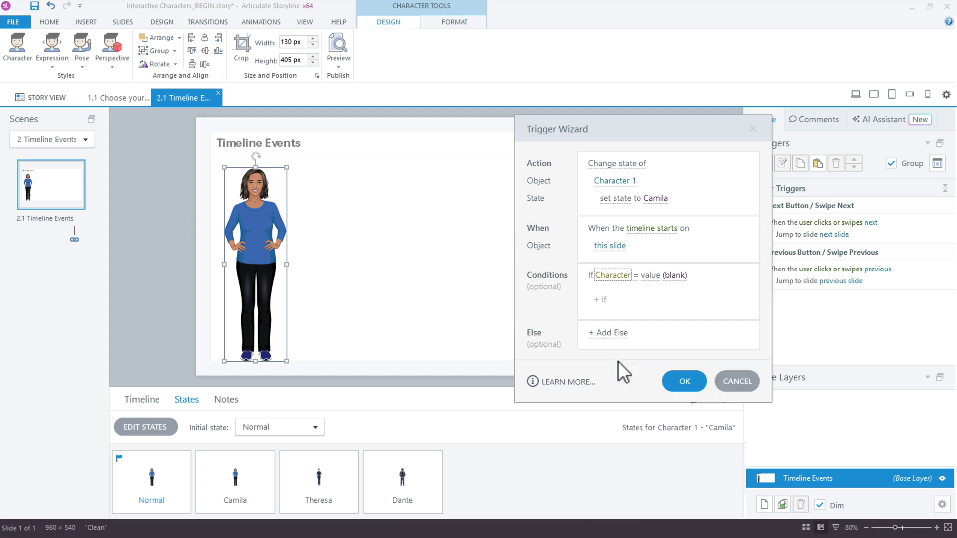
{"action": "left_click", "coordinate": [676, 276]}
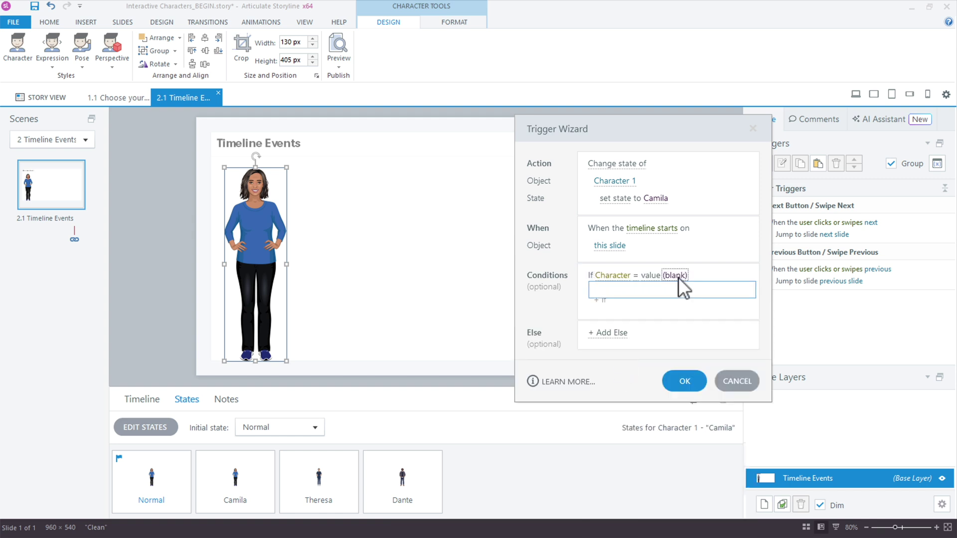
{"action": "type", "text": "theresa"}
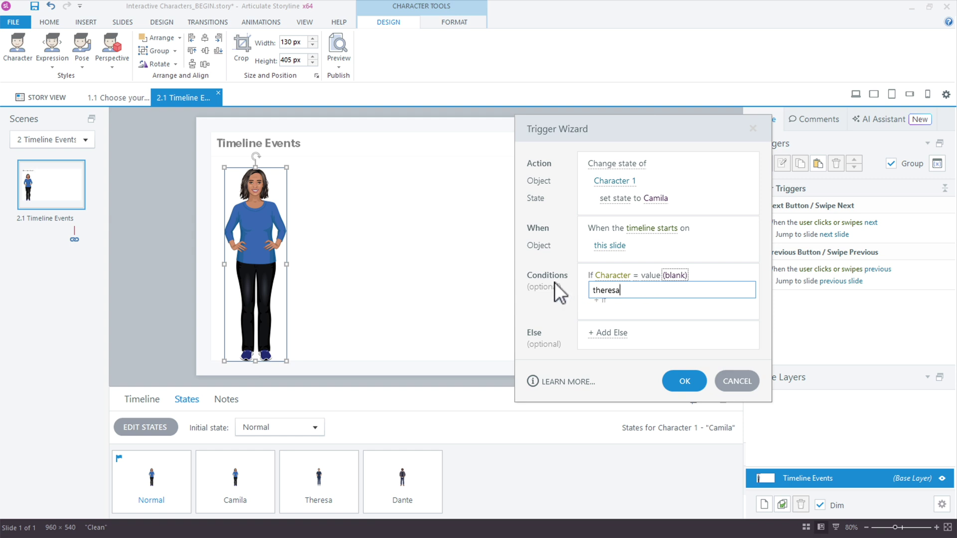
{"action": "key", "text": "ctrl+a"}
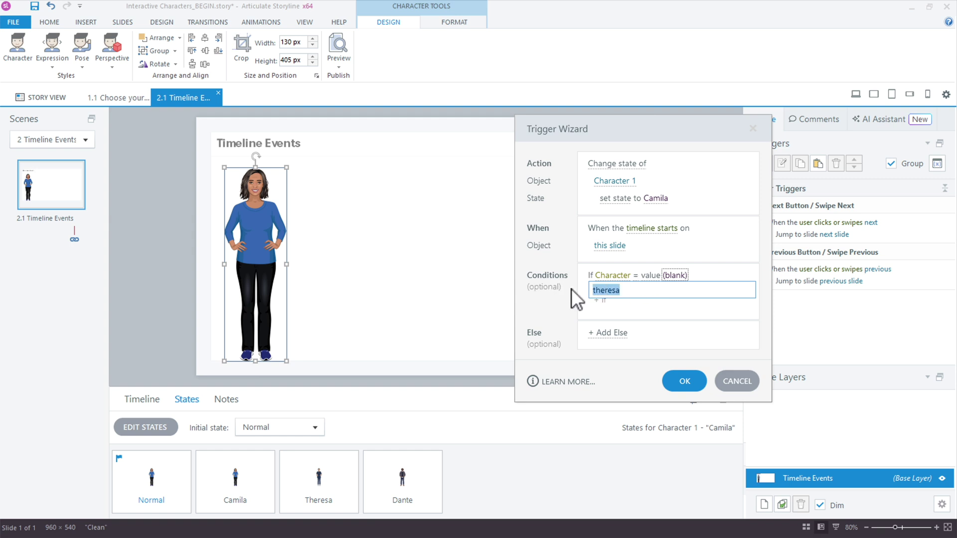
{"action": "type", "text": "camila"}
{"action": "key", "text": "Return"}
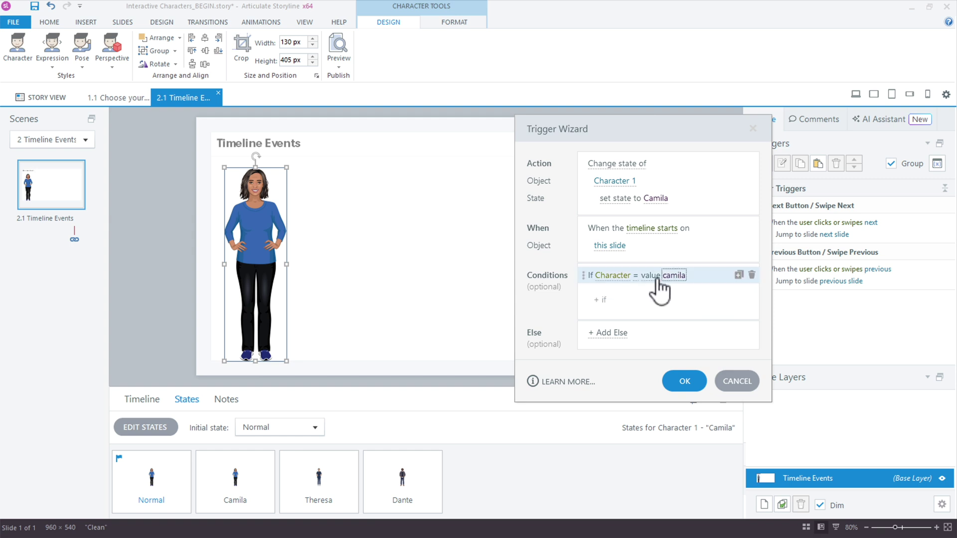
Step: Set the condition's operator to "is equal to - ignore case" and save the trigger
{"action": "left_click", "coordinate": [636, 275]}
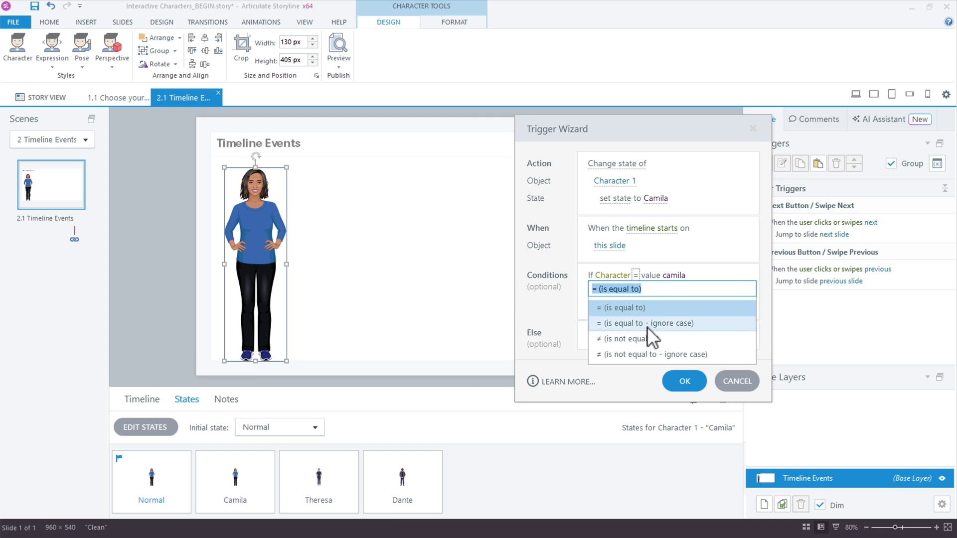
{"action": "left_click", "coordinate": [680, 328]}
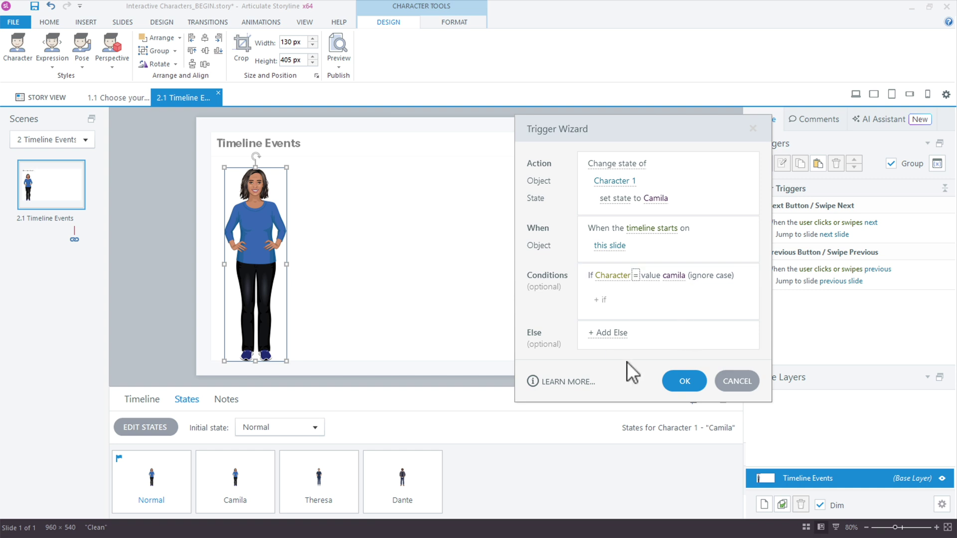
{"action": "left_click", "coordinate": [697, 382]}
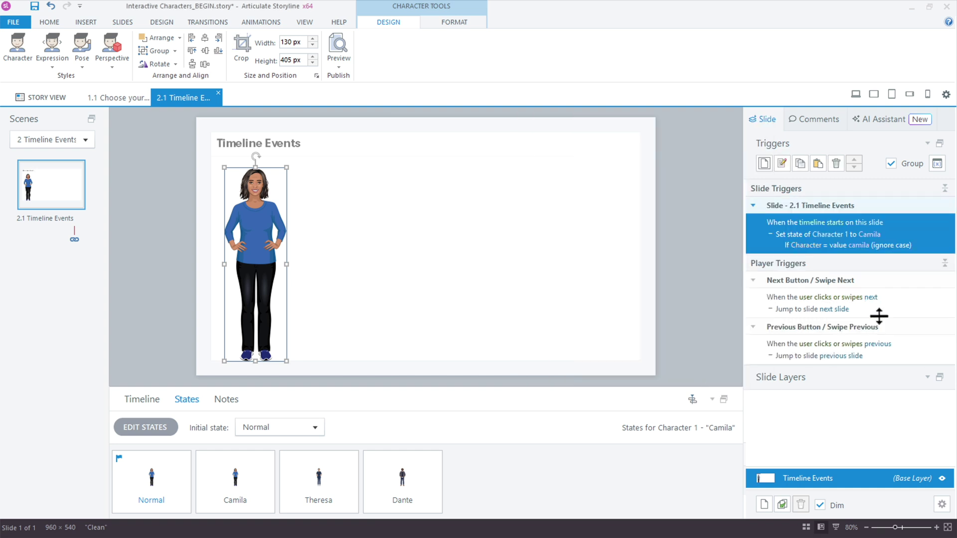
Step: Duplicate the Camila trigger and change the copy to set the Dante state if Character equals dante
{"action": "left_click", "coordinate": [921, 229]}
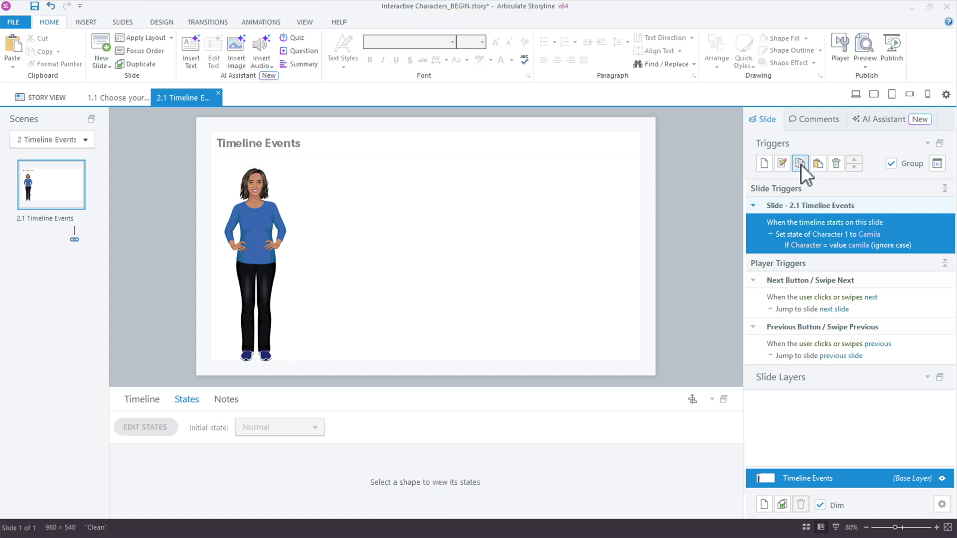
{"action": "left_click", "coordinate": [801, 163]}
{"action": "left_click", "coordinate": [818, 164]}
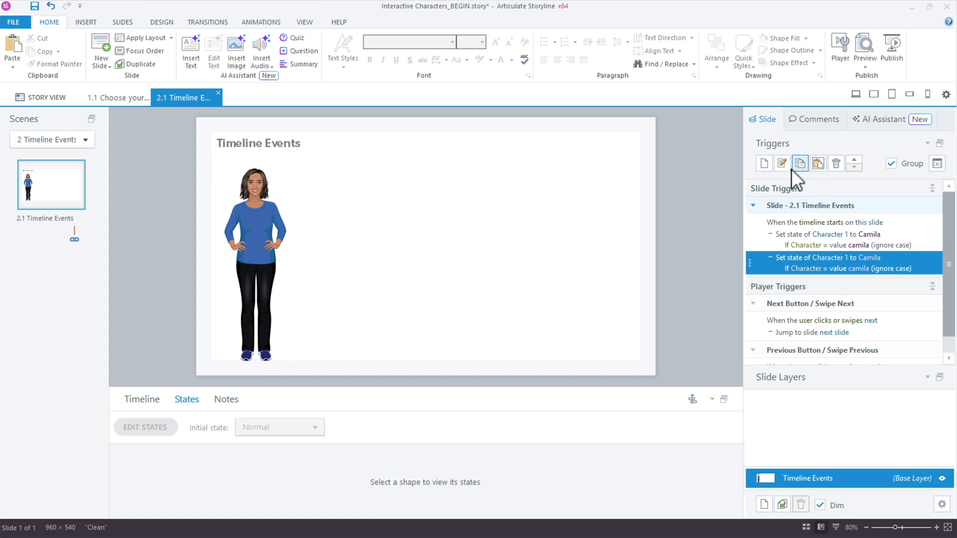
{"action": "left_click", "coordinate": [870, 258]}
{"action": "left_click", "coordinate": [886, 143]}
{"action": "left_click", "coordinate": [863, 269]}
{"action": "type", "text": "dante"}
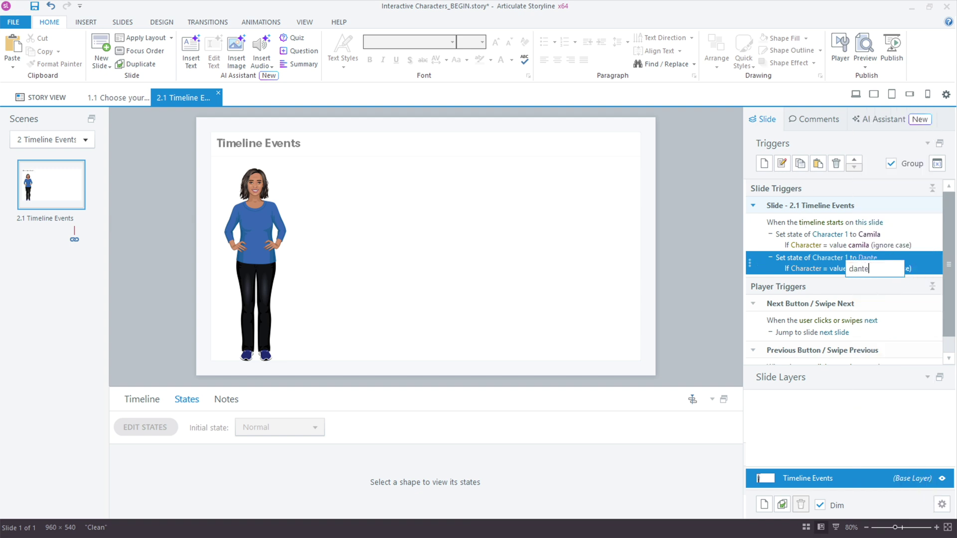
{"action": "key", "text": "Return"}
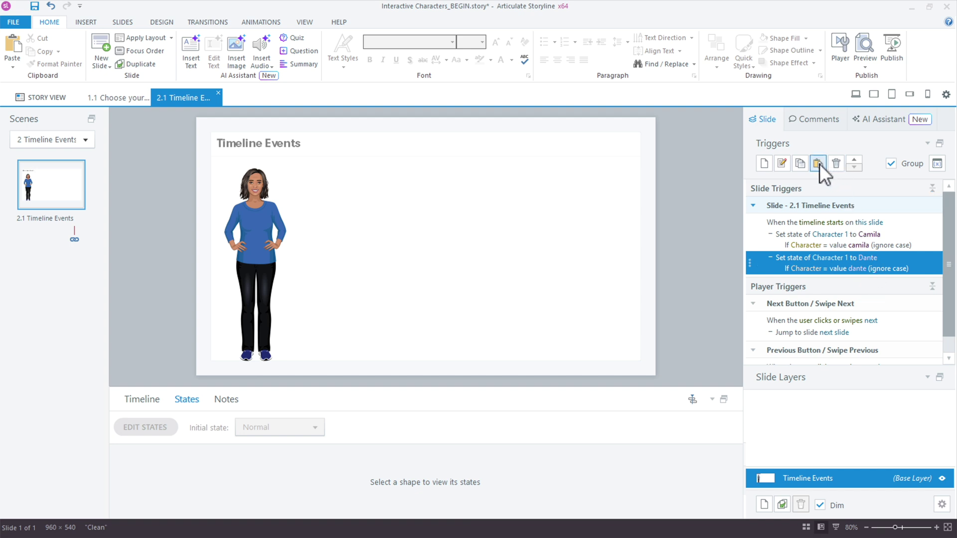
Step: Paste another copy of the Camila trigger and change it to set the Theresa state if Character equals theresa
{"action": "left_click", "coordinate": [818, 163]}
{"action": "left_click", "coordinate": [868, 283]}
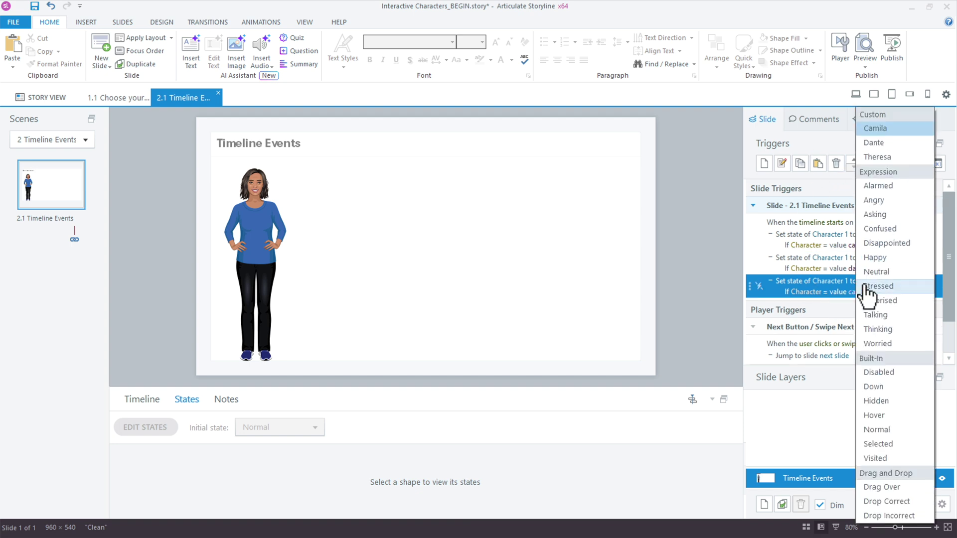
{"action": "left_click", "coordinate": [878, 157]}
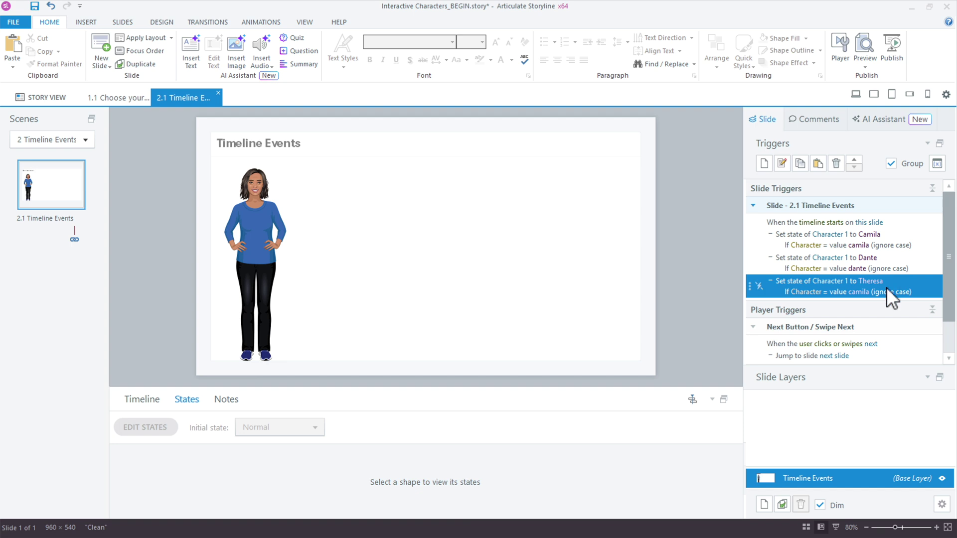
{"action": "left_click", "coordinate": [865, 293]}
{"action": "type", "text": "t"}
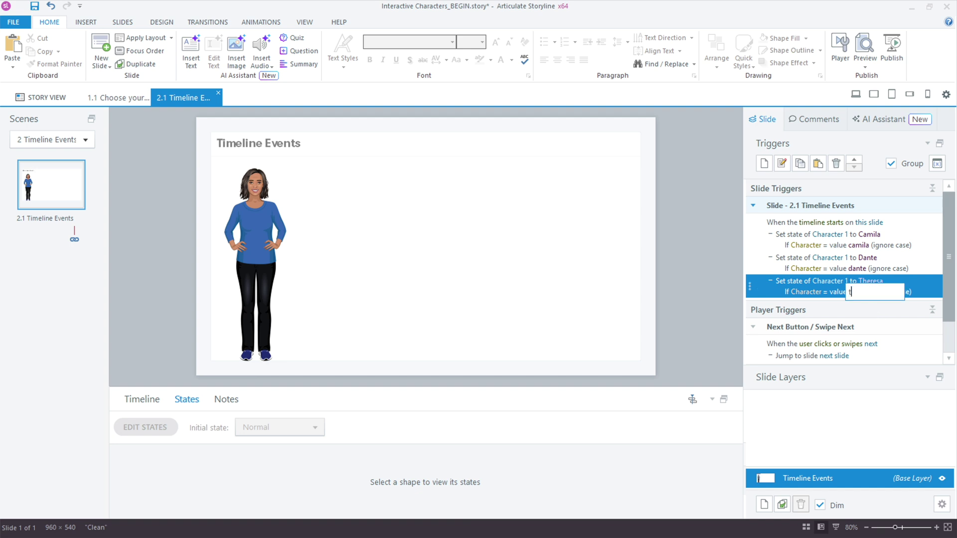
{"action": "type", "text": "heresa"}
{"action": "key", "text": "Return"}
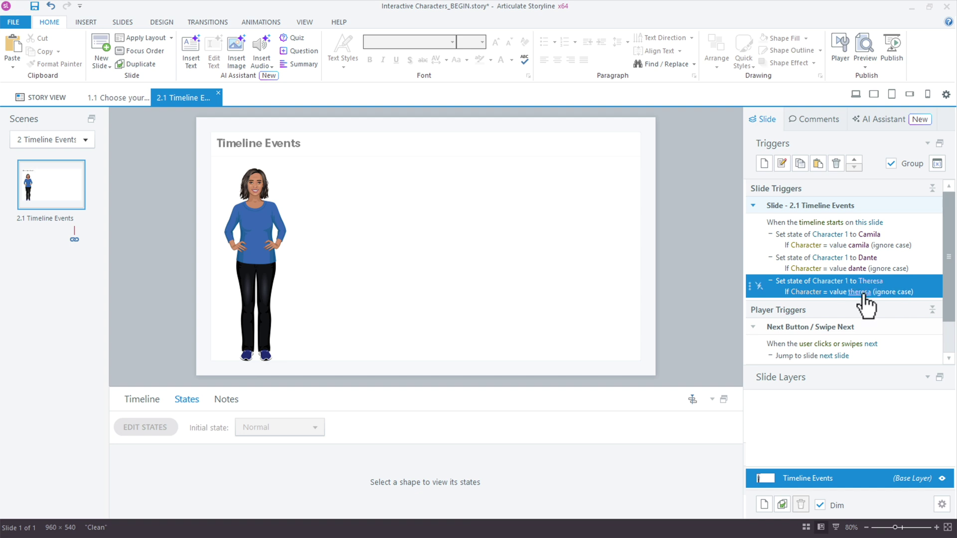
Step: Preview the project and check the Timeline Events slide with Dante chosen as the avatar
{"action": "left_click", "coordinate": [864, 47]}
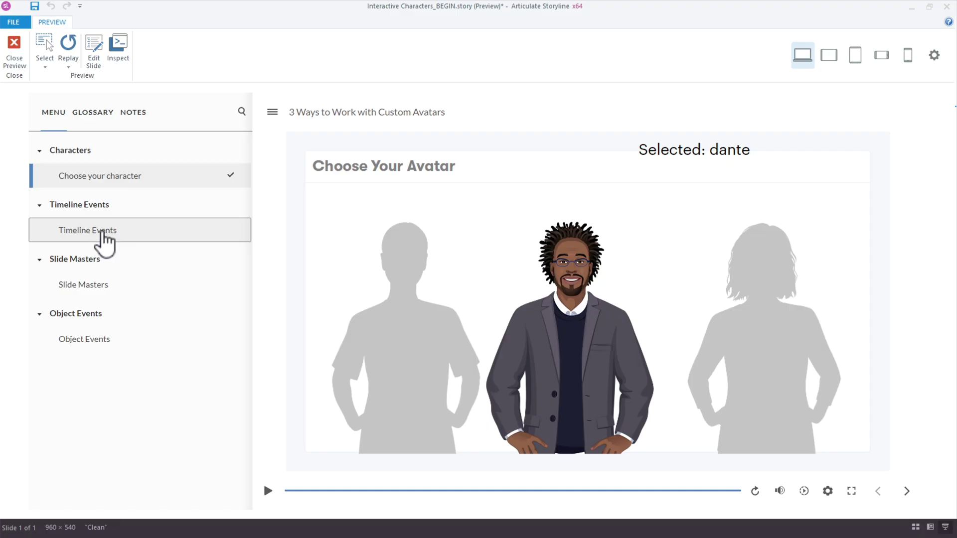
{"action": "left_click", "coordinate": [102, 232]}
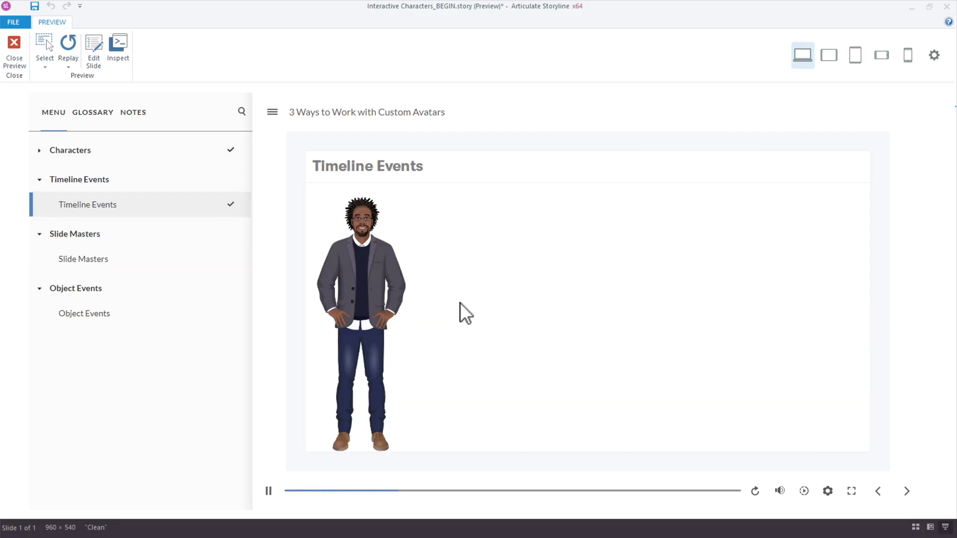
Step: Return to the Choose your character slide in the preview and select the Theresa avatar
{"action": "left_click", "coordinate": [138, 153]}
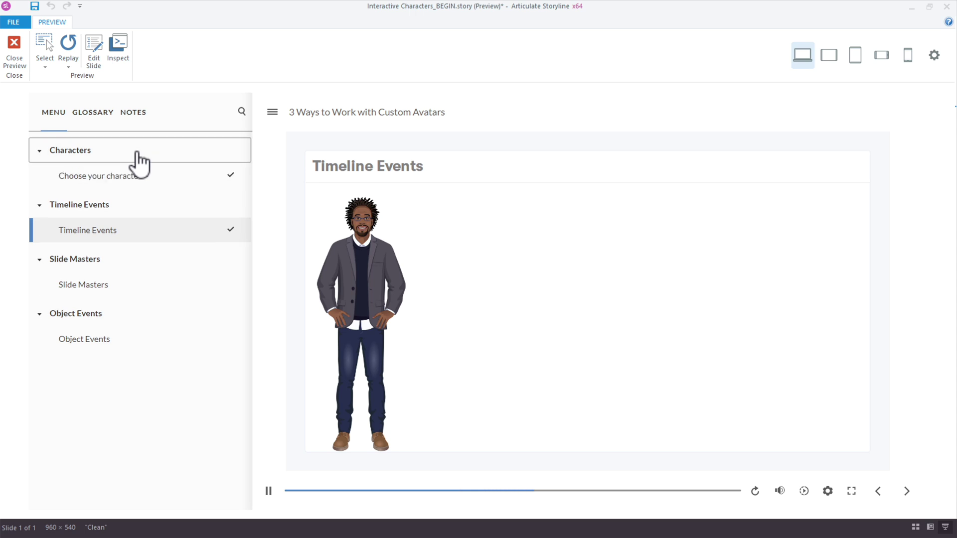
{"action": "left_click", "coordinate": [155, 179]}
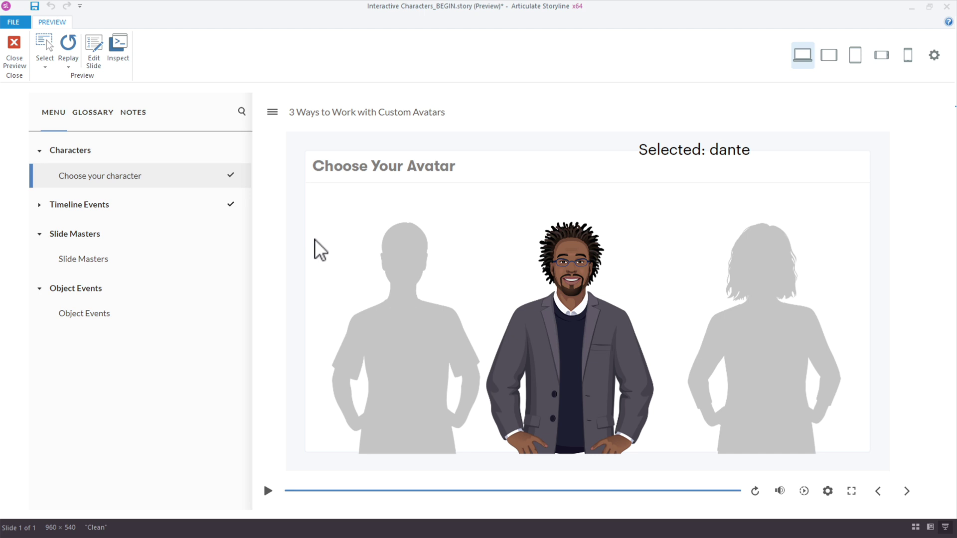
{"action": "left_click", "coordinate": [389, 327]}
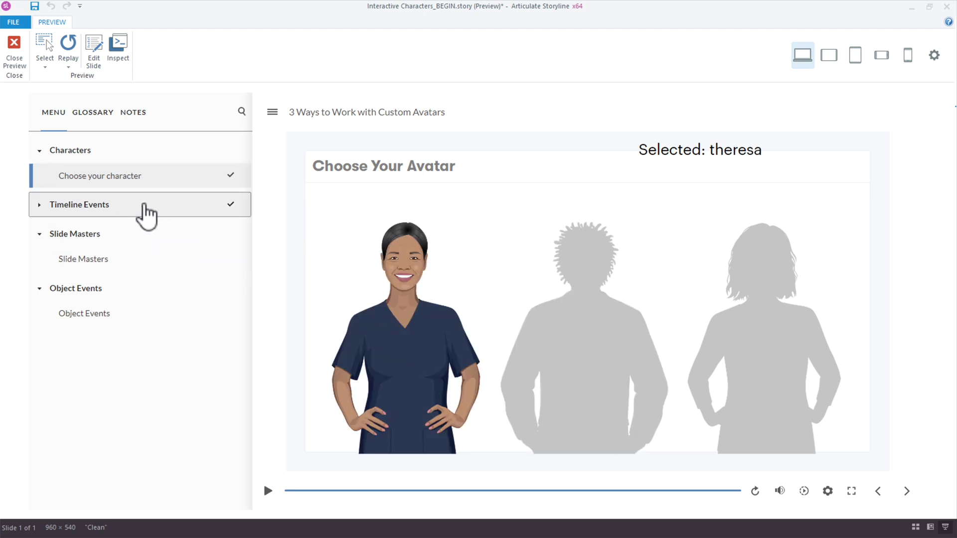
Step: View the Timeline Events slide in the preview with Theresa chosen and return to the Choose your character slide
{"action": "left_click", "coordinate": [125, 209]}
{"action": "left_click", "coordinate": [120, 235]}
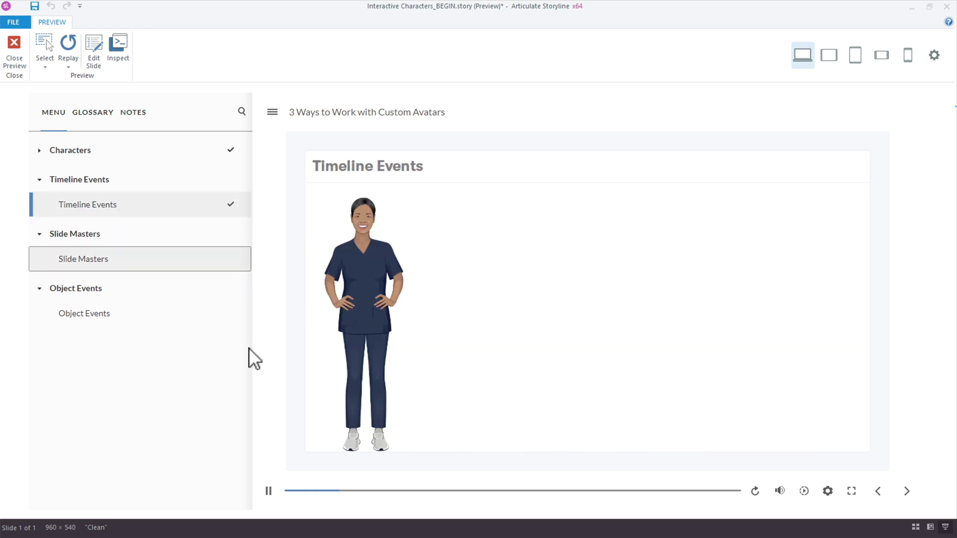
{"action": "left_click", "coordinate": [73, 153]}
{"action": "left_click", "coordinate": [93, 180]}
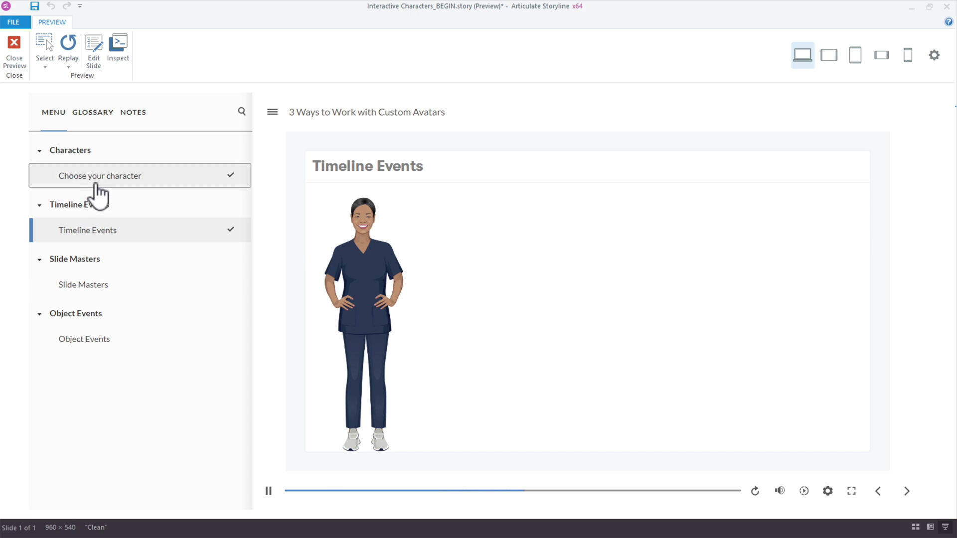
Step: Select the Camila avatar in the preview and check the Timeline Events slide before closing the preview
{"action": "left_click", "coordinate": [787, 343]}
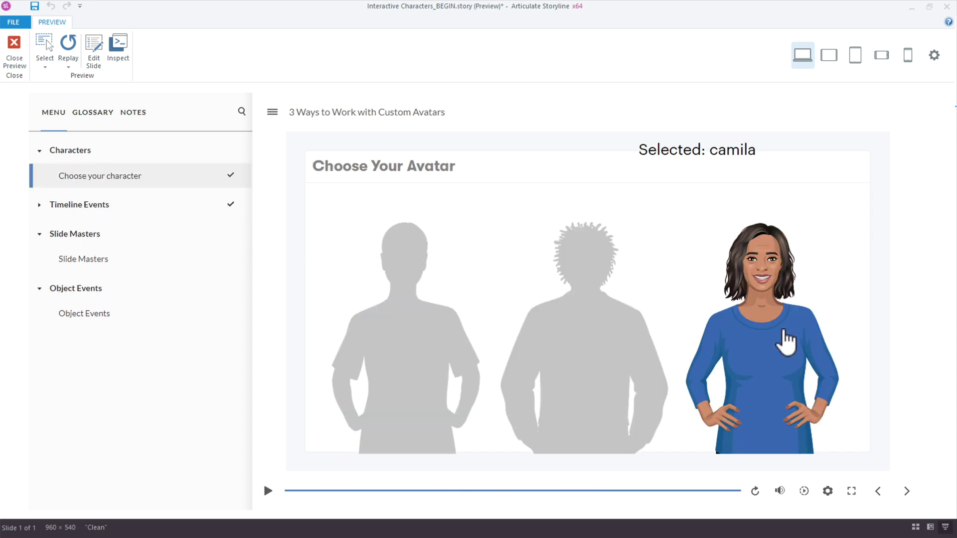
{"action": "left_click", "coordinate": [680, 161]}
{"action": "left_click", "coordinate": [680, 161]}
{"action": "left_click", "coordinate": [117, 204]}
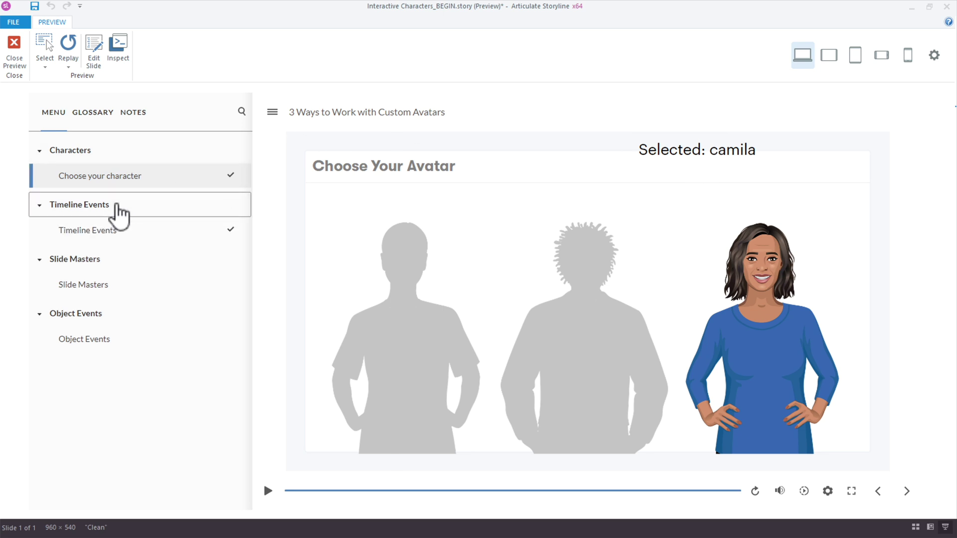
{"action": "left_click", "coordinate": [105, 230]}
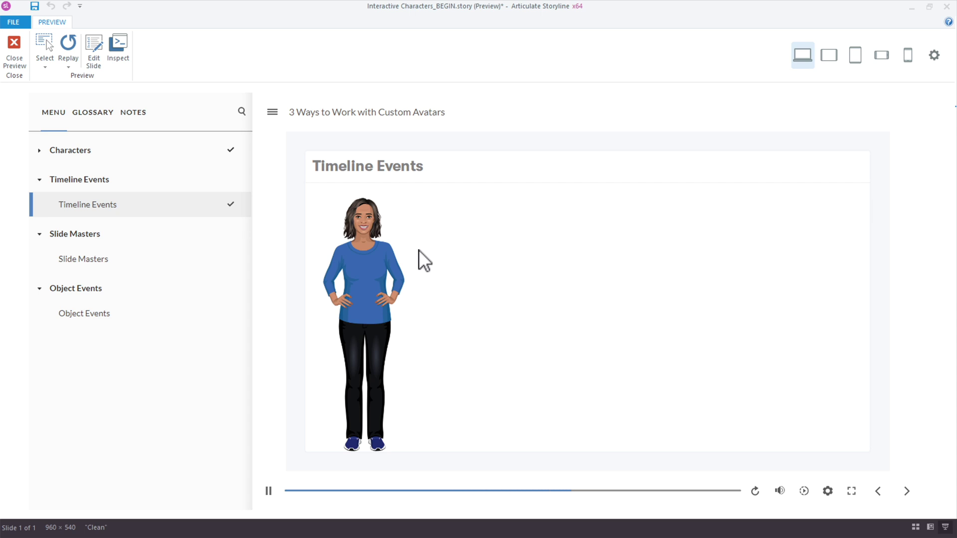
{"action": "key", "text": "Escape"}
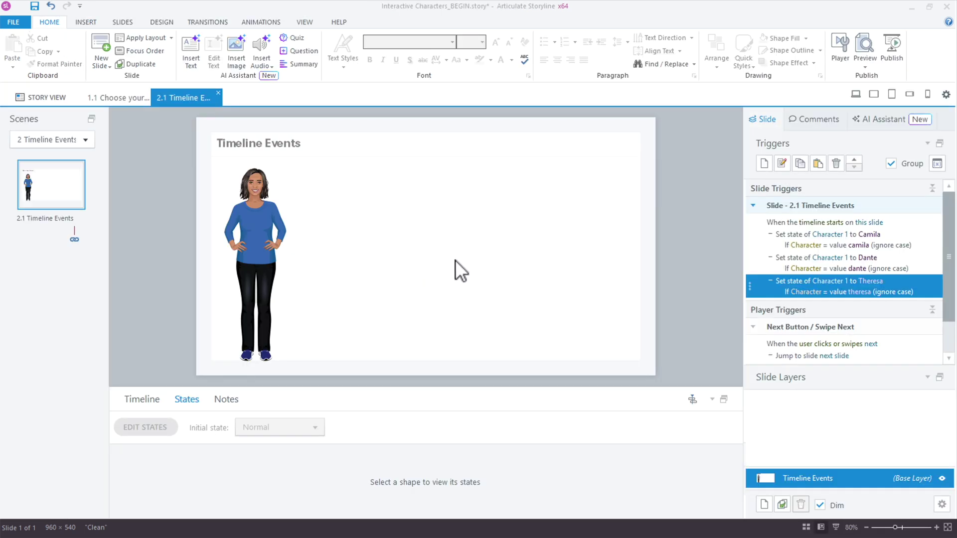
Step: Copy the character from the Timeline Events slide and open the layout of slide 3.1 Slide Masters in slide master view
{"action": "left_click", "coordinate": [266, 215]}
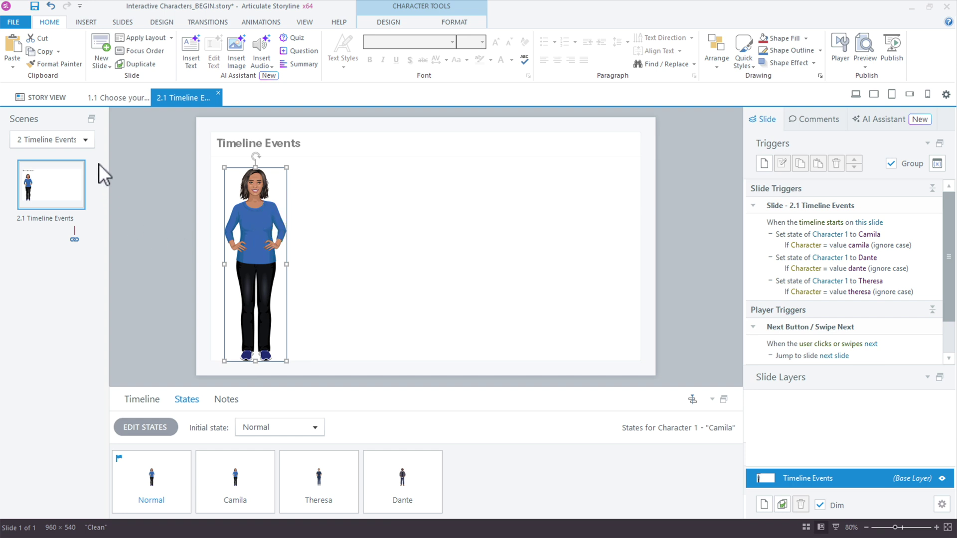
{"action": "left_click", "coordinate": [52, 143]}
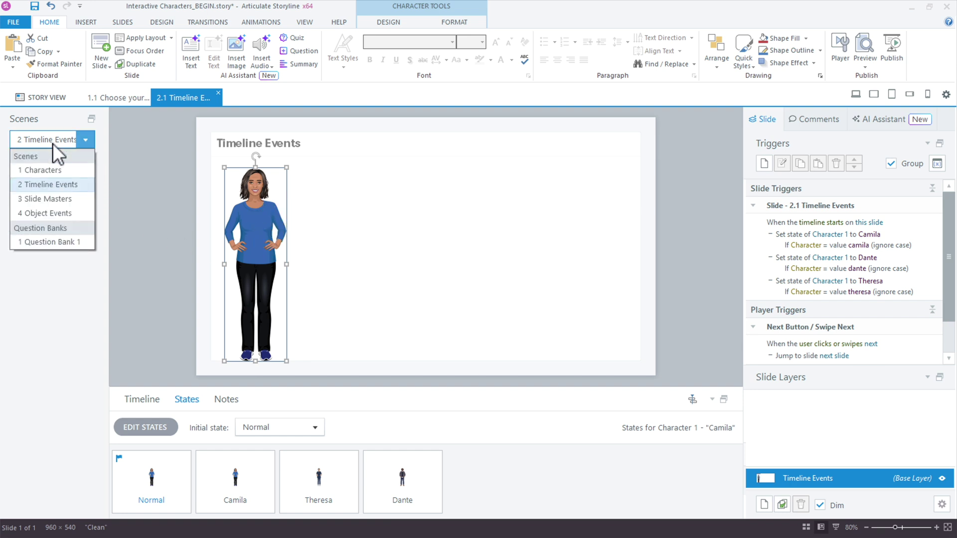
{"action": "left_click", "coordinate": [50, 202]}
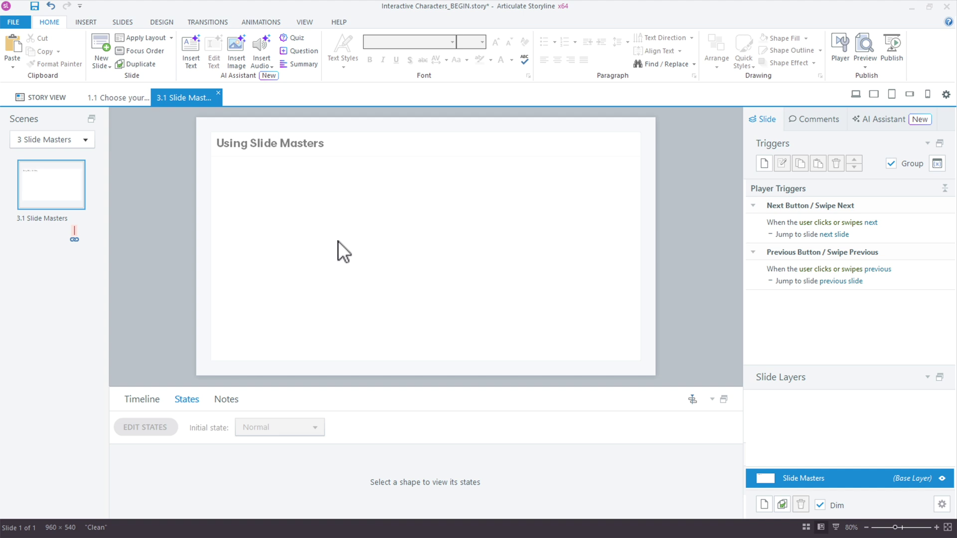
{"action": "left_click", "coordinate": [305, 21]}
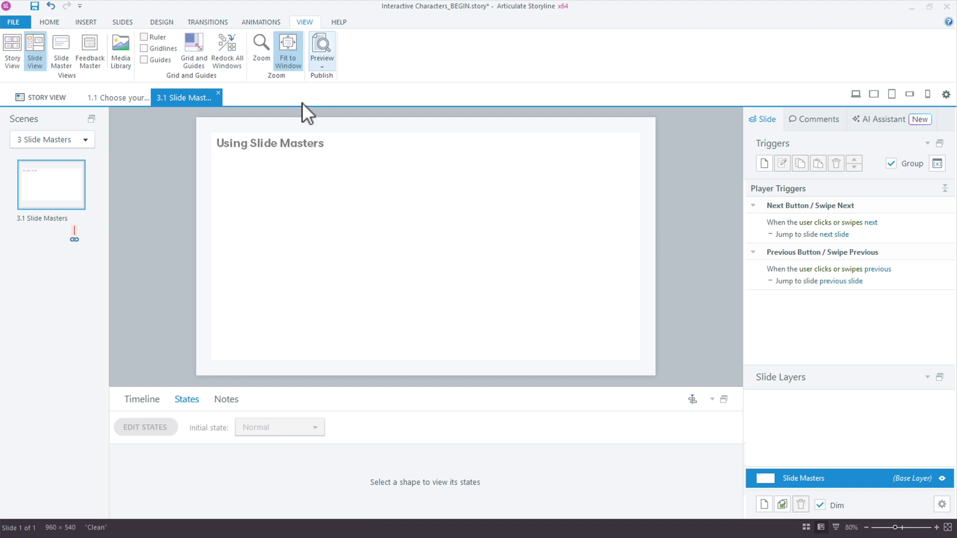
{"action": "left_click", "coordinate": [61, 46]}
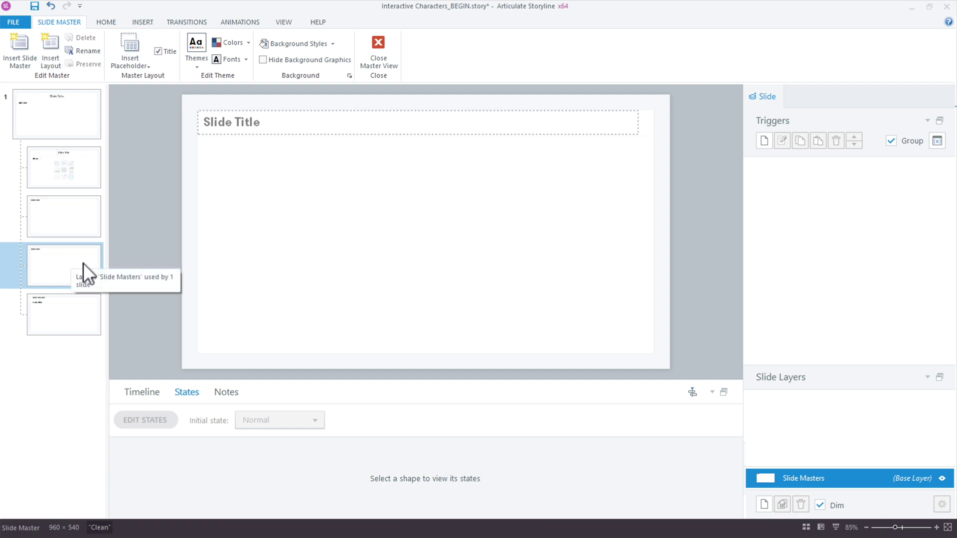
{"action": "left_click", "coordinate": [52, 262]}
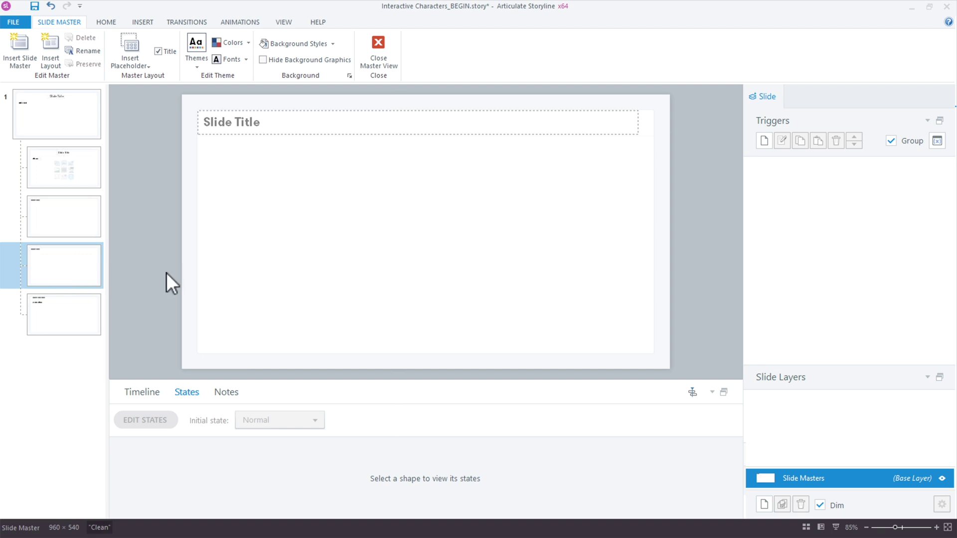
Step: Try placing the copied character on the parent slide master and remove it again
{"action": "left_click", "coordinate": [64, 121]}
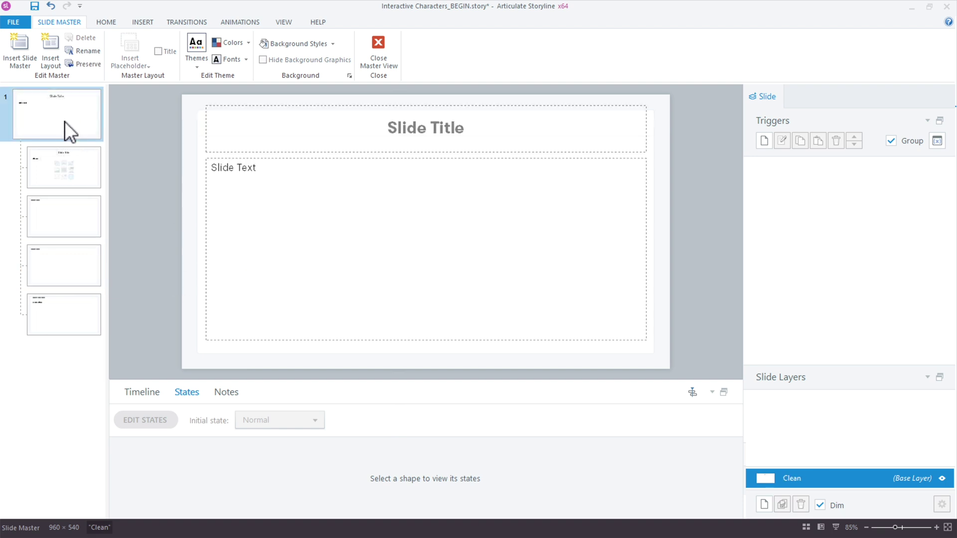
{"action": "key", "text": "ctrl+v"}
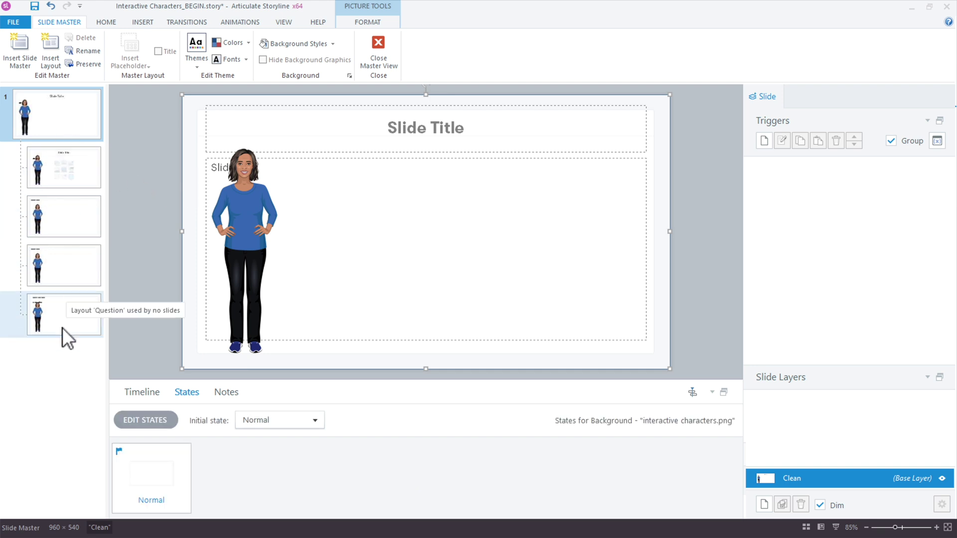
{"action": "left_click", "coordinate": [259, 209]}
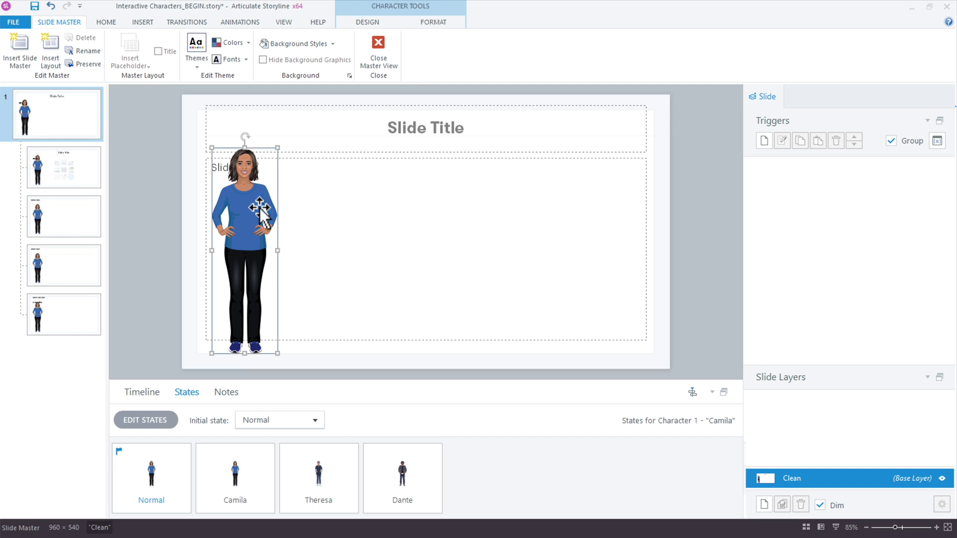
{"action": "key", "text": "Delete"}
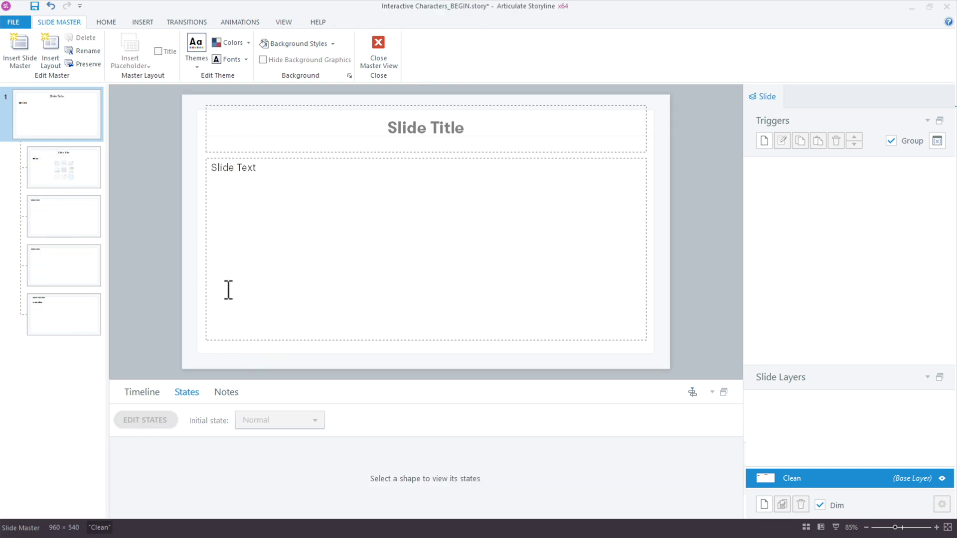
Step: Paste the copied character onto the Slide Masters layout and return to the slide
{"action": "left_click", "coordinate": [64, 277]}
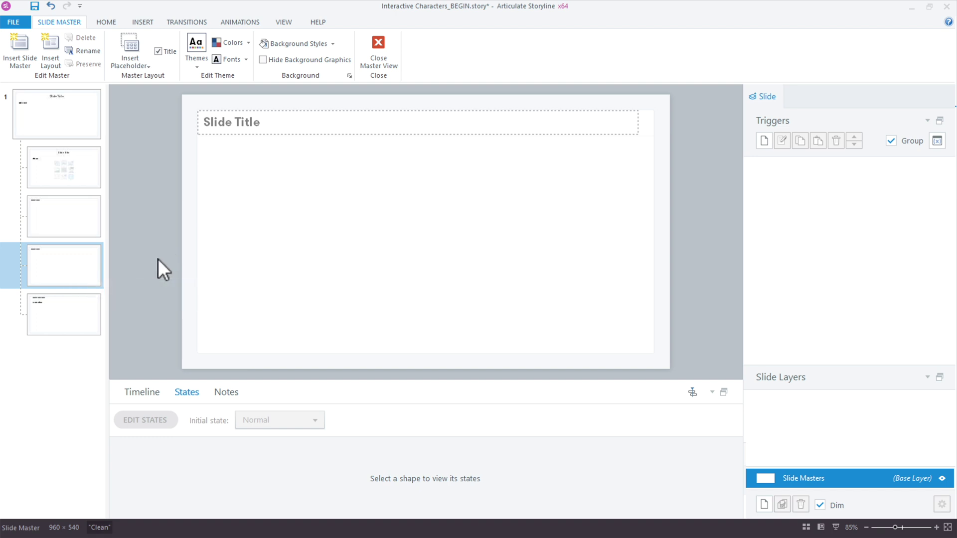
{"action": "key", "text": "ctrl+v"}
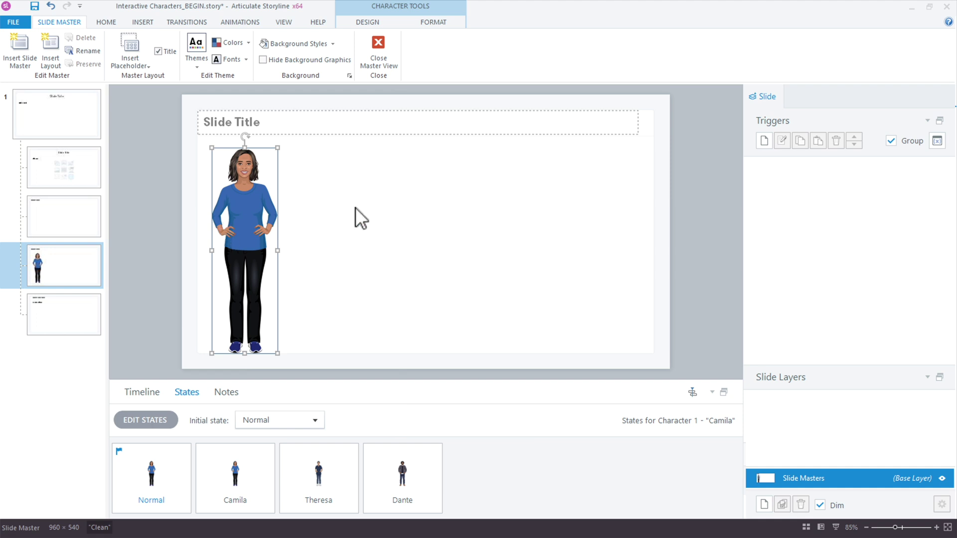
{"action": "left_click", "coordinate": [386, 53]}
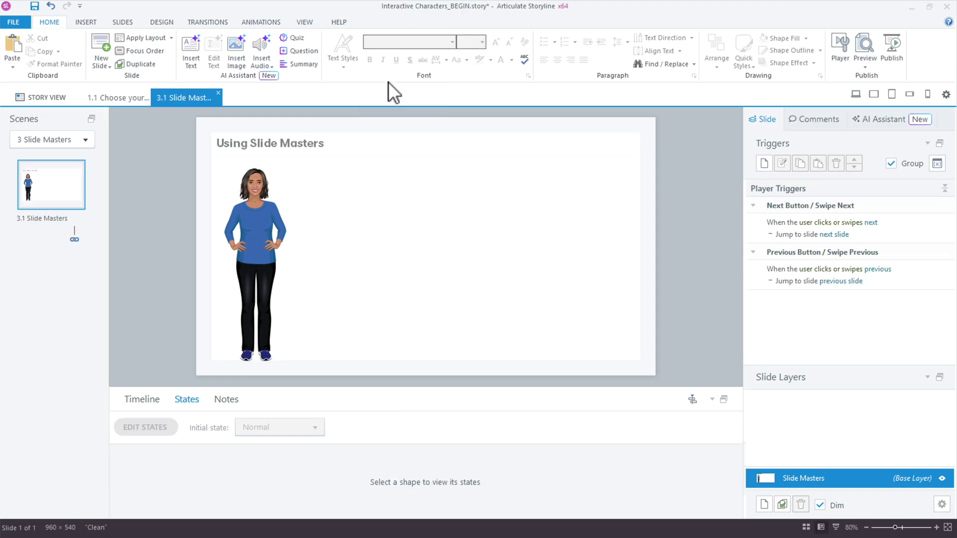
Step: Copy the whole group of timeline-start triggers from the 2.1 Timeline Events slide
{"action": "left_click", "coordinate": [128, 102]}
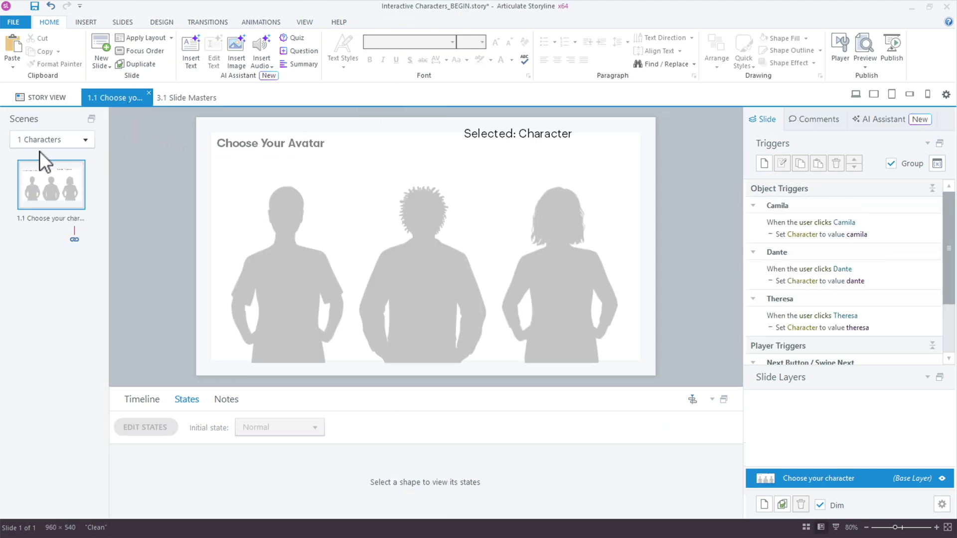
{"action": "left_click", "coordinate": [49, 140]}
{"action": "left_click", "coordinate": [49, 183]}
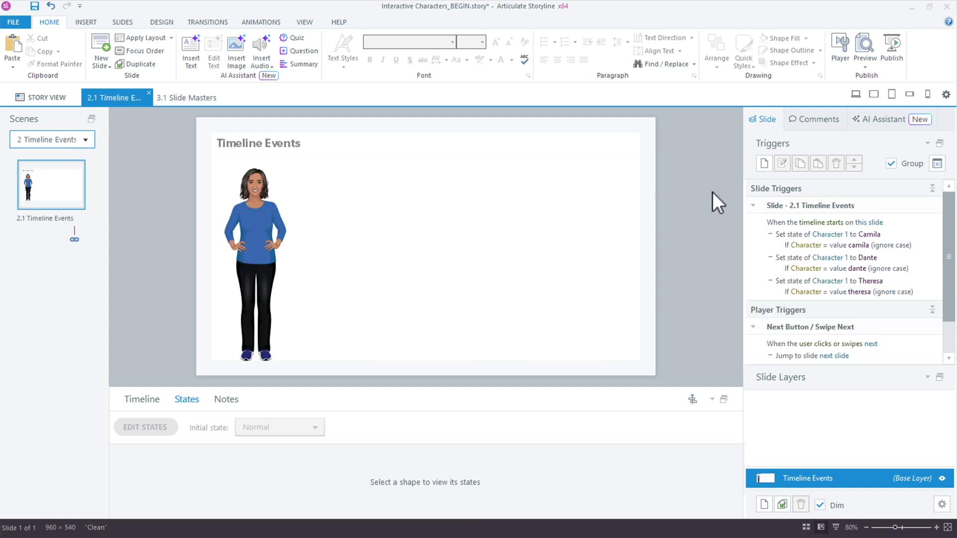
{"action": "left_click", "coordinate": [909, 223]}
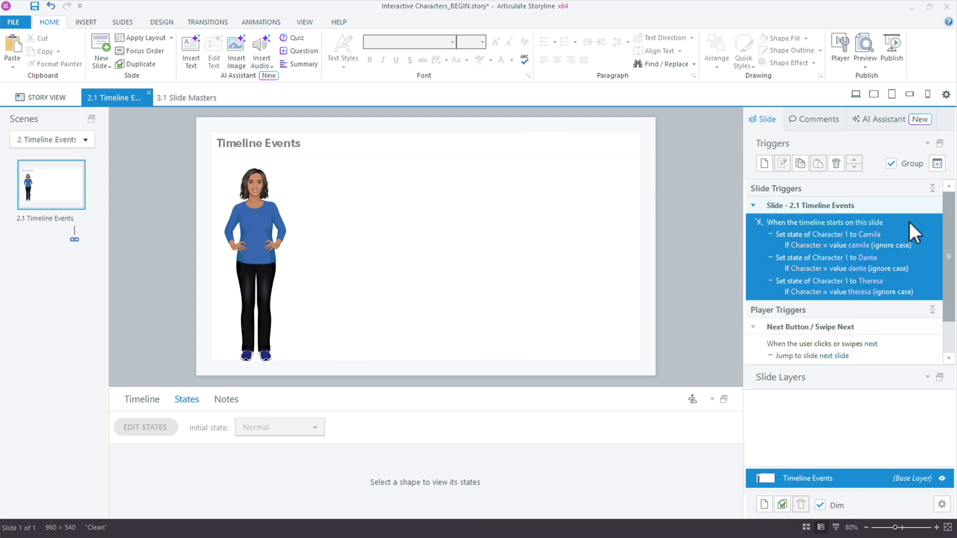
{"action": "right_click", "coordinate": [909, 222]}
{"action": "left_click", "coordinate": [945, 248]}
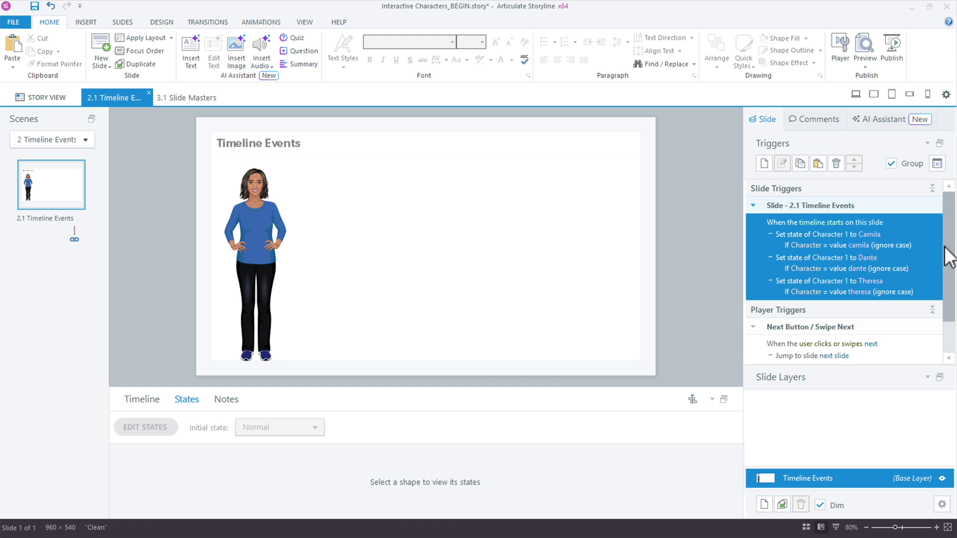
Step: Paste the copied timeline-start triggers onto the Slide Masters layout in slide master view
{"action": "left_click", "coordinate": [198, 99]}
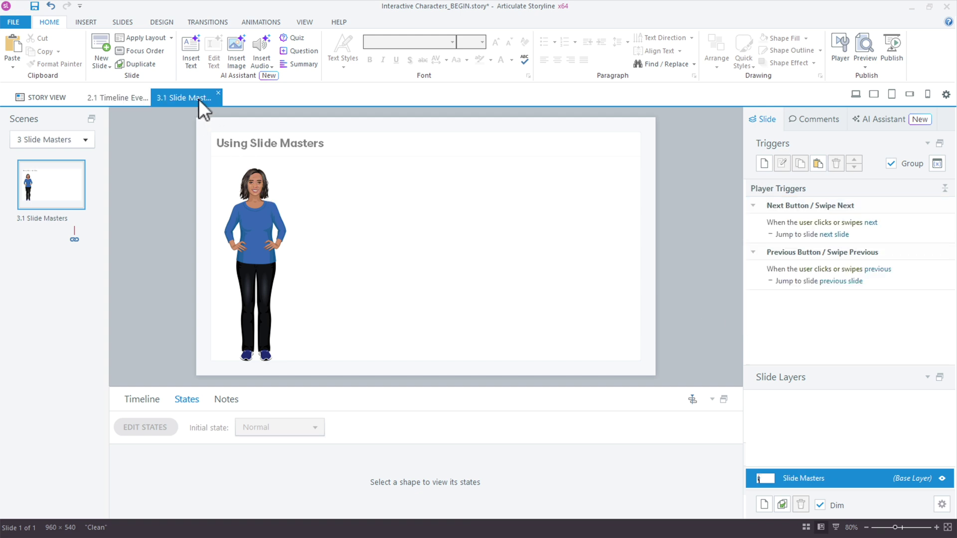
{"action": "left_click", "coordinate": [304, 22]}
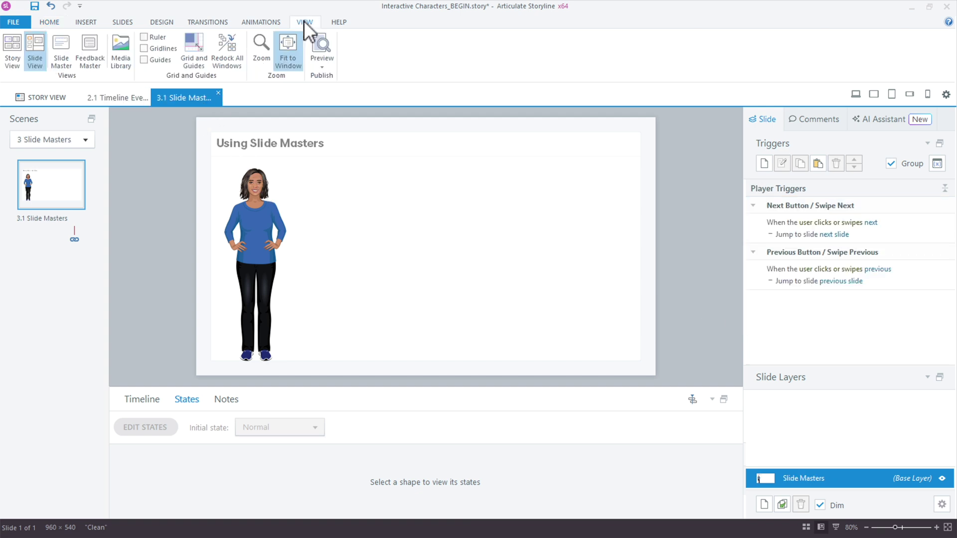
{"action": "left_click", "coordinate": [60, 50]}
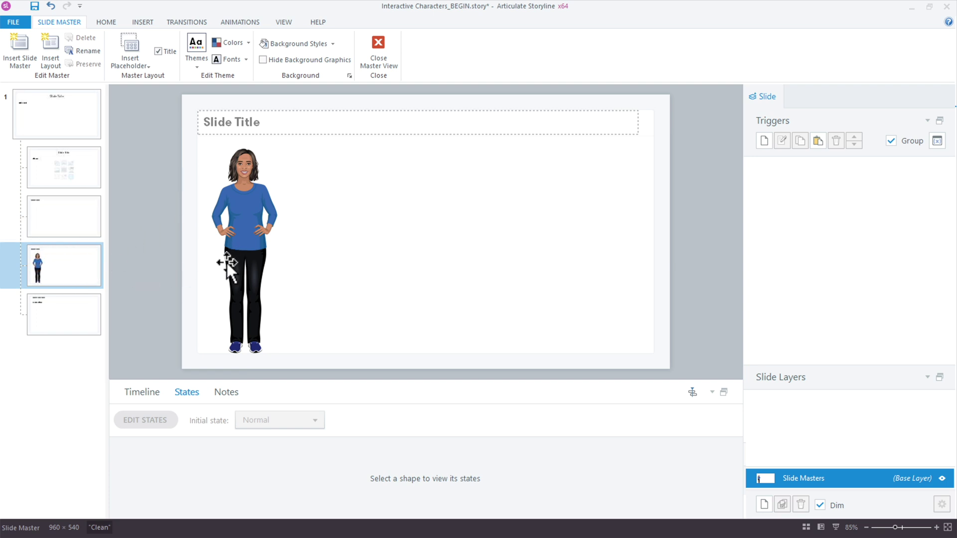
{"action": "left_click", "coordinate": [819, 141]}
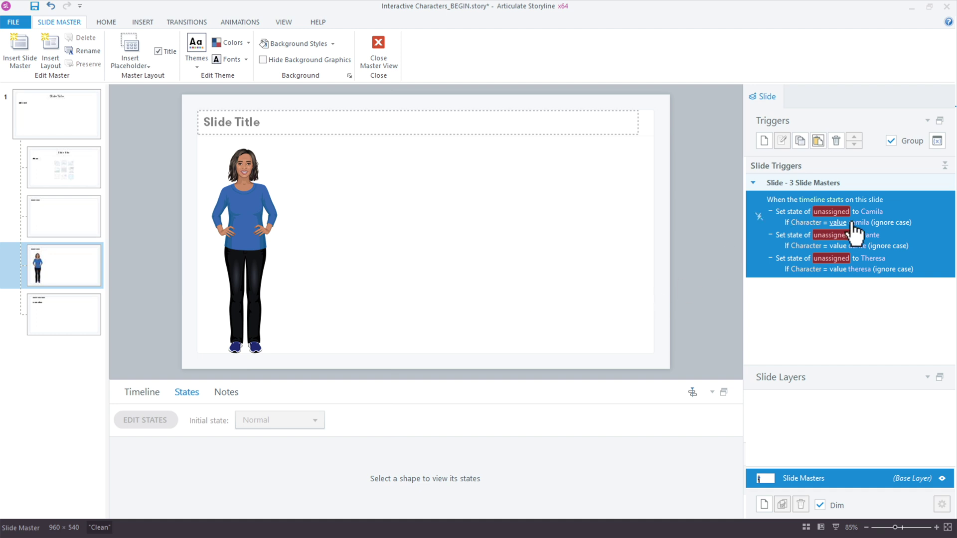
Step: Assign Character 1 as the object in the pasted Camila, Dante and Theresa state triggers and close master view
{"action": "left_click", "coordinate": [922, 209]}
{"action": "left_click", "coordinate": [830, 213]}
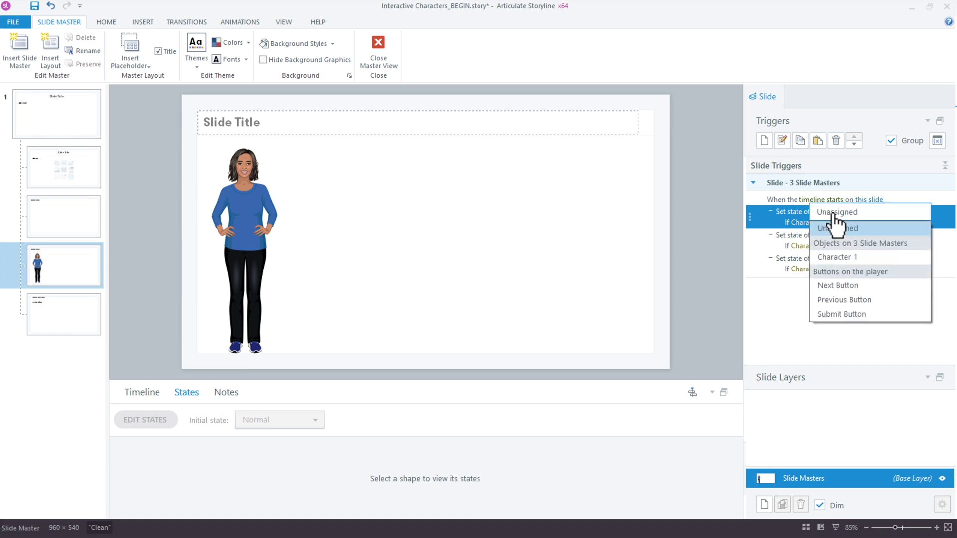
{"action": "left_click", "coordinate": [854, 261]}
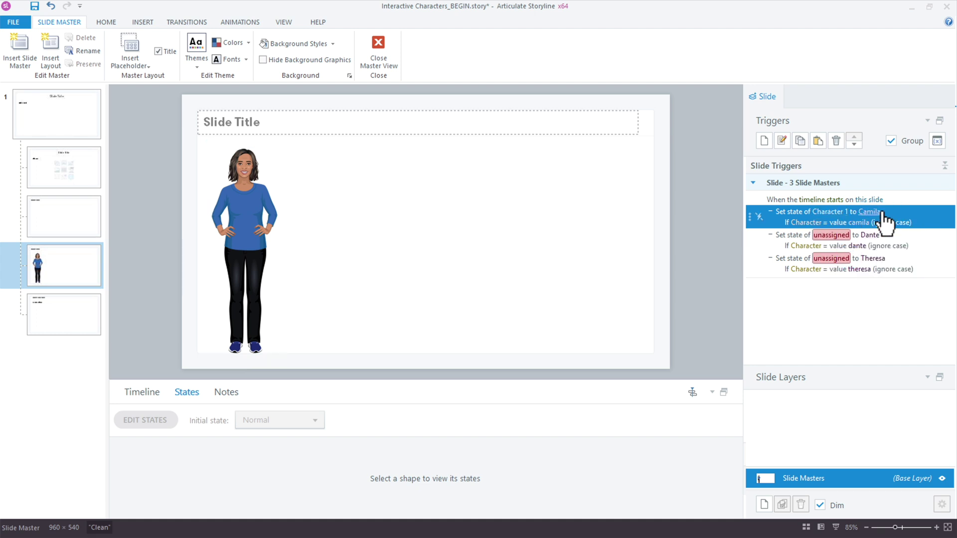
{"action": "left_click", "coordinate": [831, 236]}
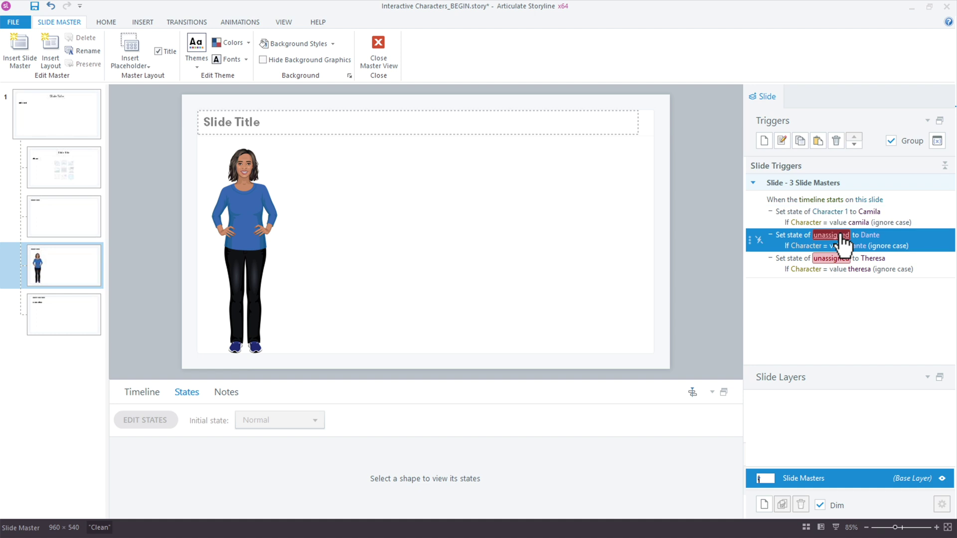
{"action": "left_click", "coordinate": [858, 280]}
{"action": "left_click", "coordinate": [842, 260]}
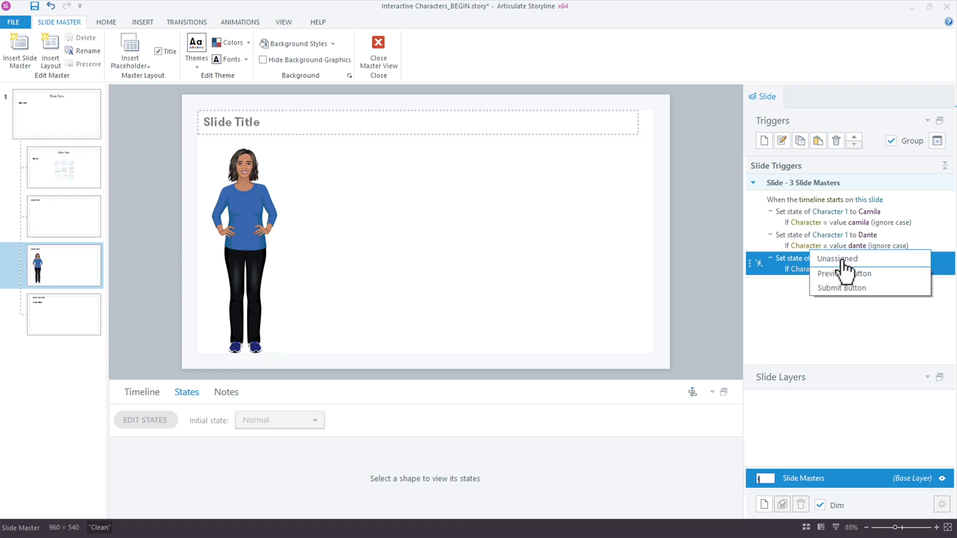
{"action": "left_click", "coordinate": [843, 304]}
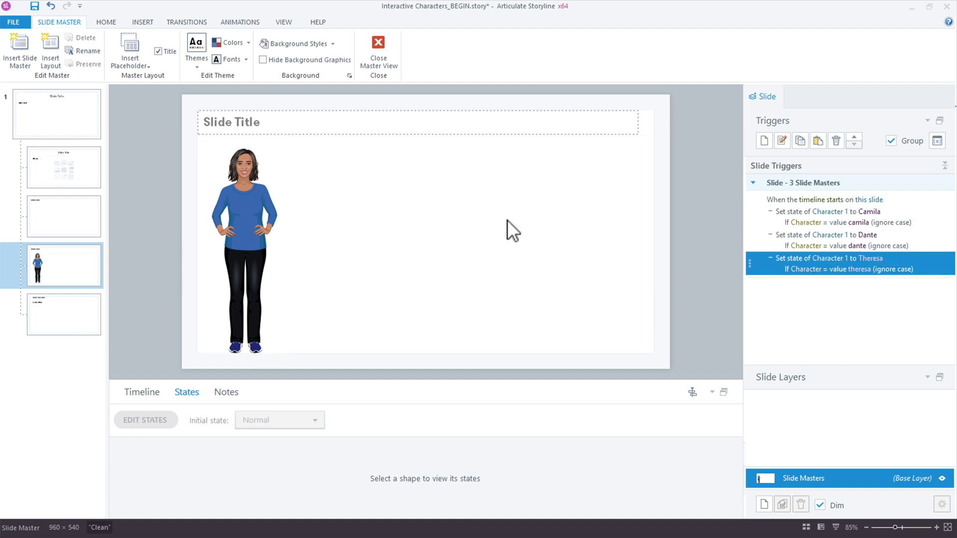
{"action": "left_click", "coordinate": [382, 53]}
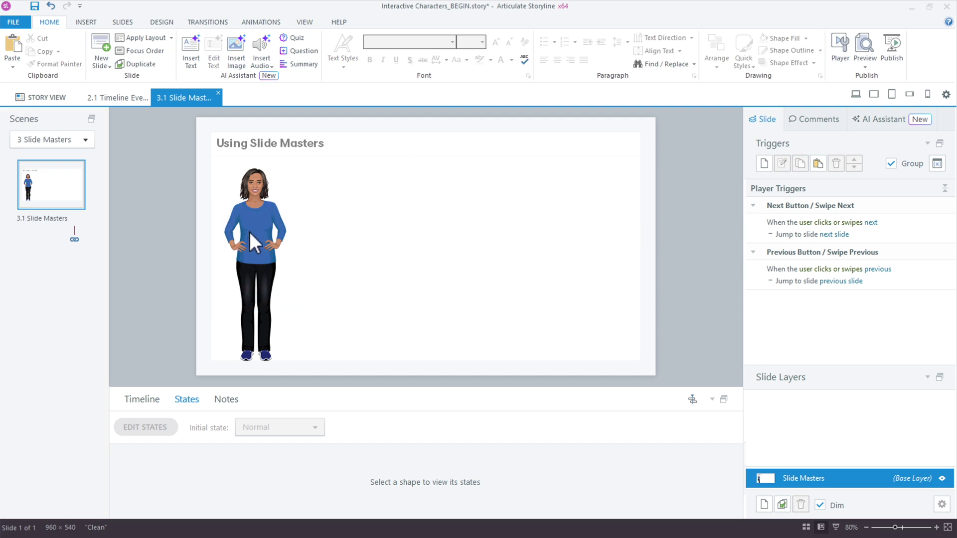
Step: Check the timeline of slide 3.1 and test whether the master's character can be selected on the slide
{"action": "left_click", "coordinate": [141, 400]}
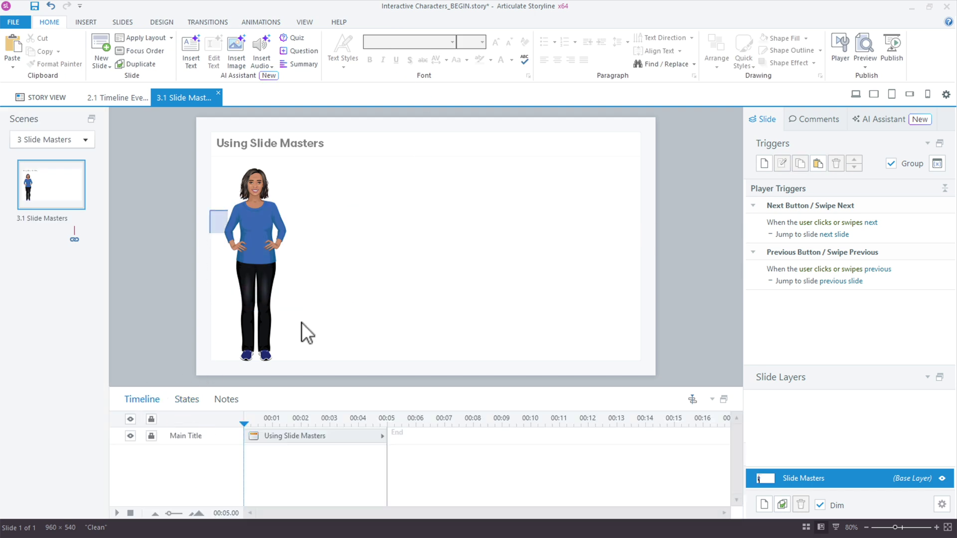
{"action": "left_click_drag", "start_coordinate": [340, 327], "coordinate": [178, 185]}
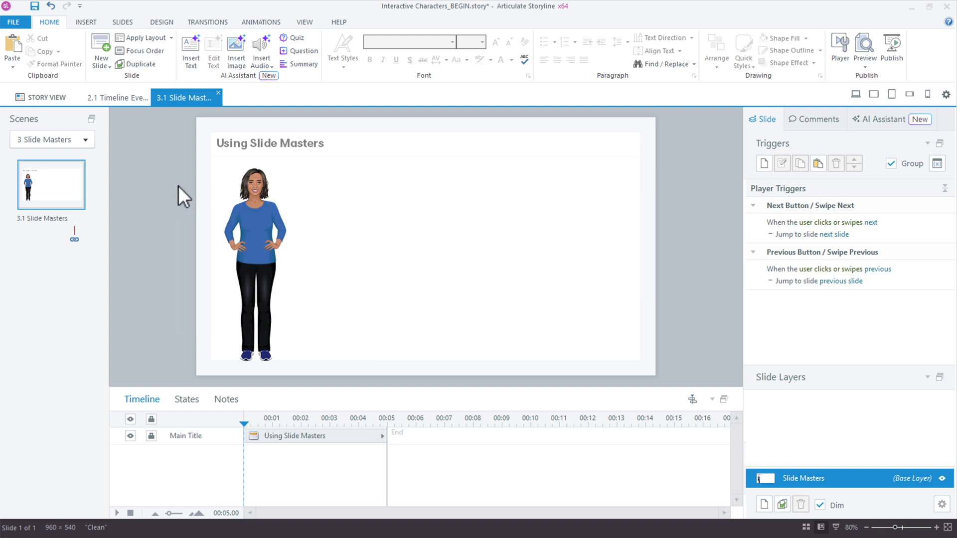
Step: Preview the project, choosing Theresa and Dante in turn as the avatar and checking the Slide Masters slide after each choice
{"action": "left_click", "coordinate": [869, 43]}
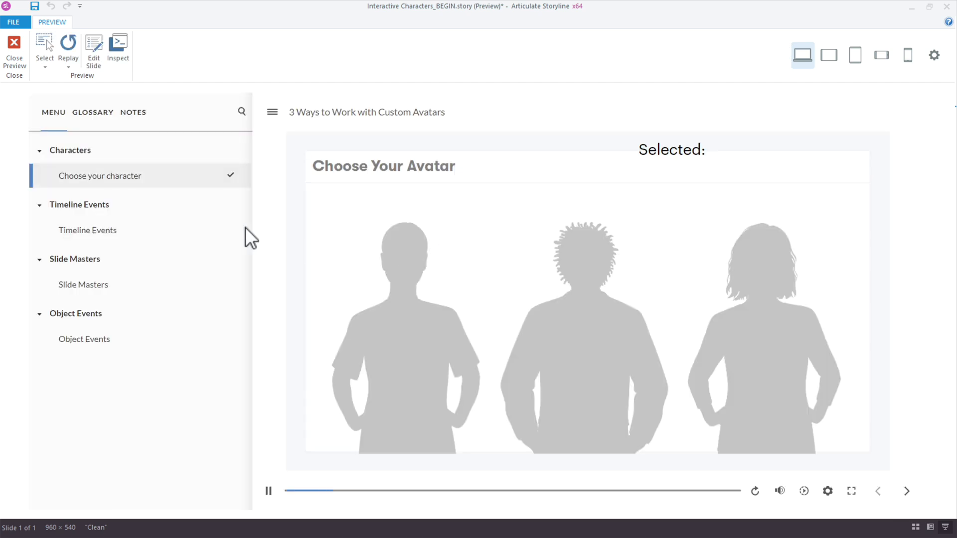
{"action": "left_click", "coordinate": [359, 323]}
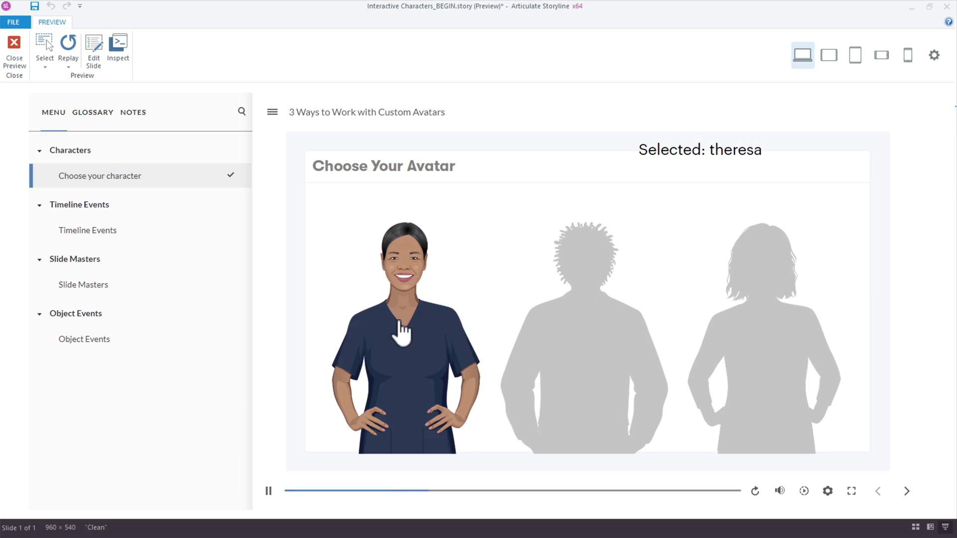
{"action": "left_click", "coordinate": [86, 285]}
{"action": "left_click", "coordinate": [93, 154]}
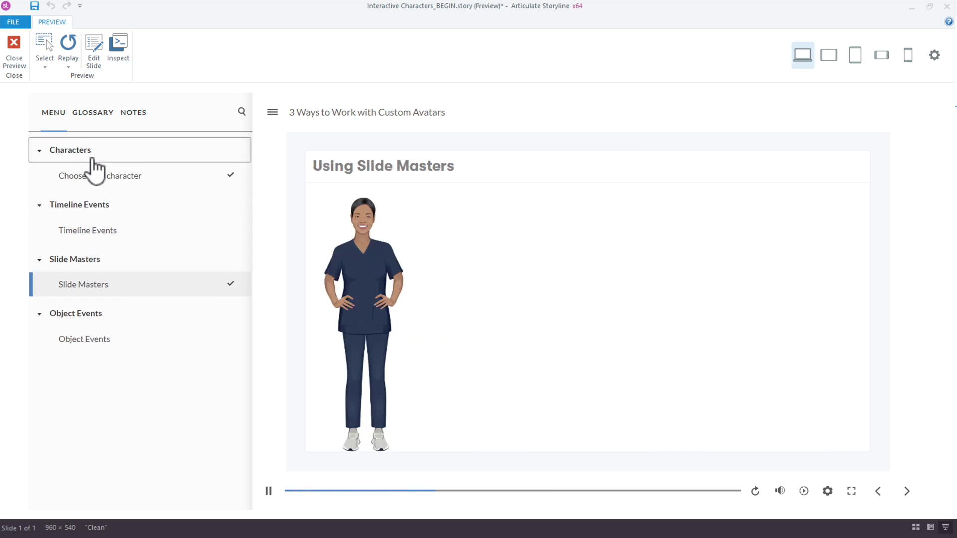
{"action": "left_click", "coordinate": [121, 179]}
{"action": "left_click", "coordinate": [549, 310]}
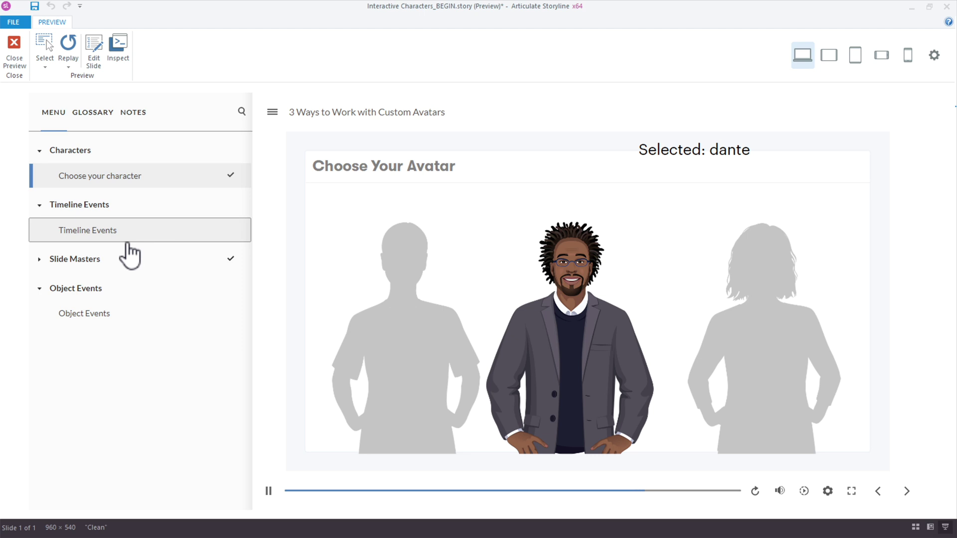
{"action": "left_click", "coordinate": [94, 267]}
{"action": "left_click", "coordinate": [95, 272]}
{"action": "left_click", "coordinate": [96, 295]}
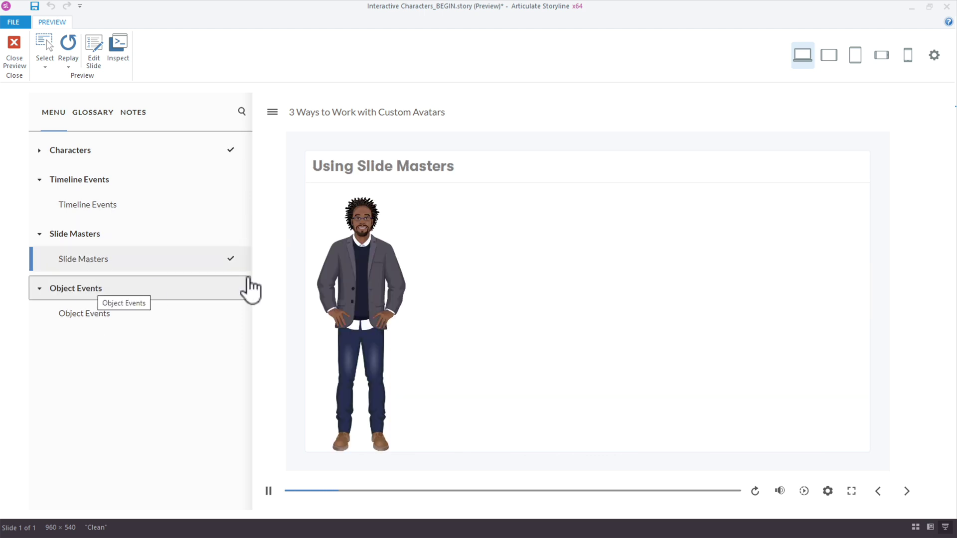
{"action": "key", "text": "Escape"}
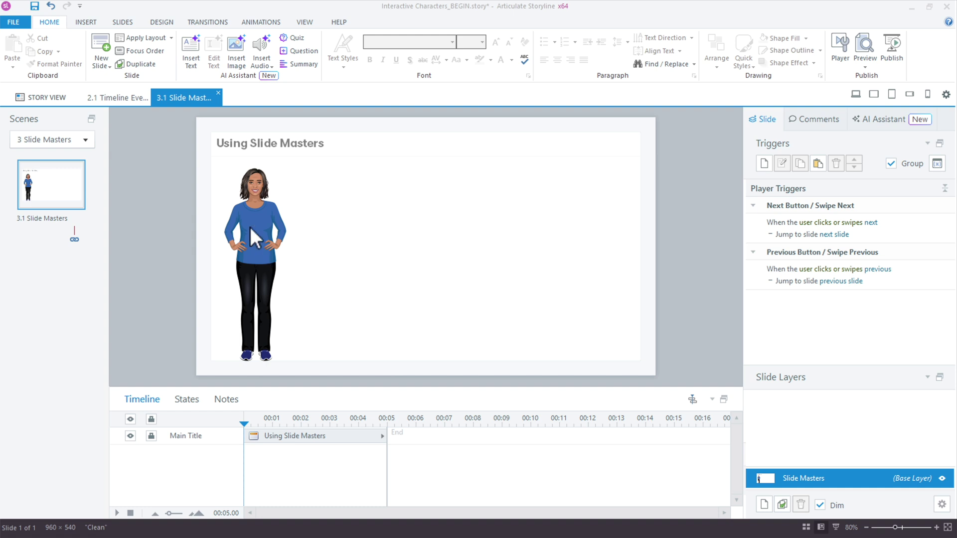
Step: Copy the character from slide 2.1 Timeline Events and paste it onto slide 4.1 Object Events
{"action": "left_click", "coordinate": [112, 95]}
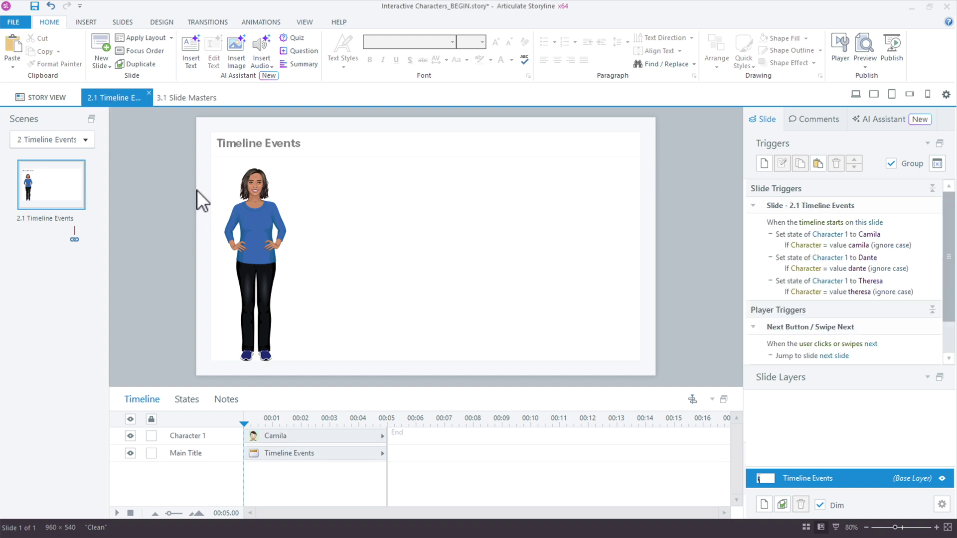
{"action": "left_click", "coordinate": [252, 202]}
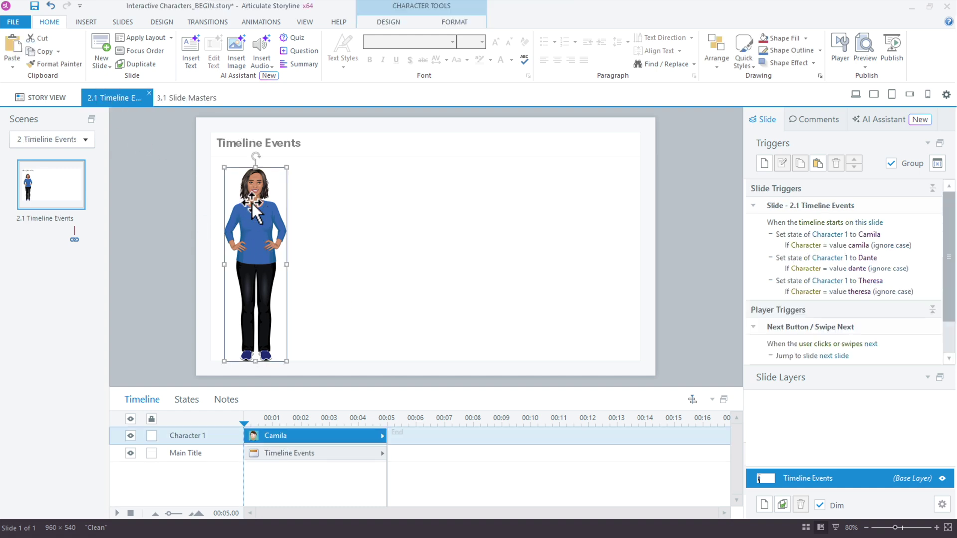
{"action": "left_click", "coordinate": [70, 136]}
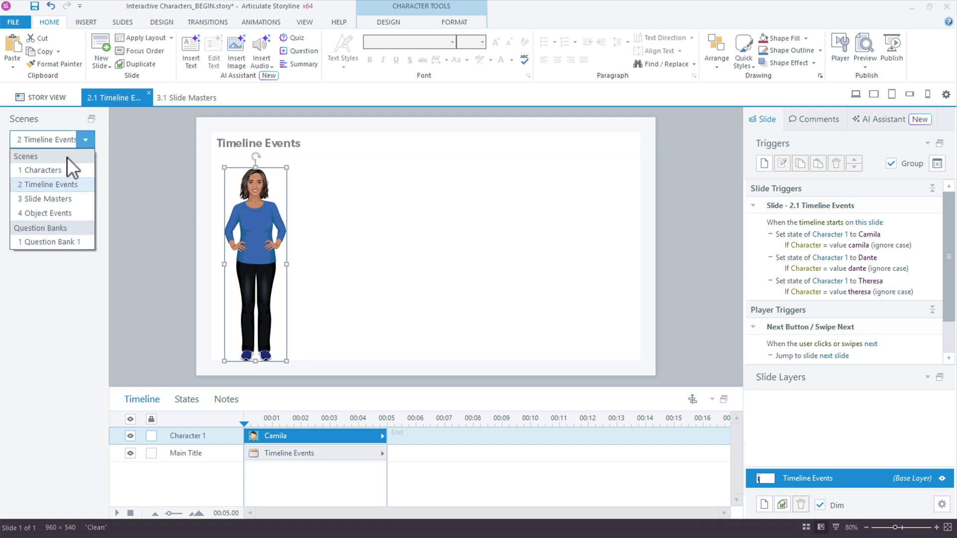
{"action": "left_click", "coordinate": [55, 211]}
{"action": "key", "text": "ctrl+v"}
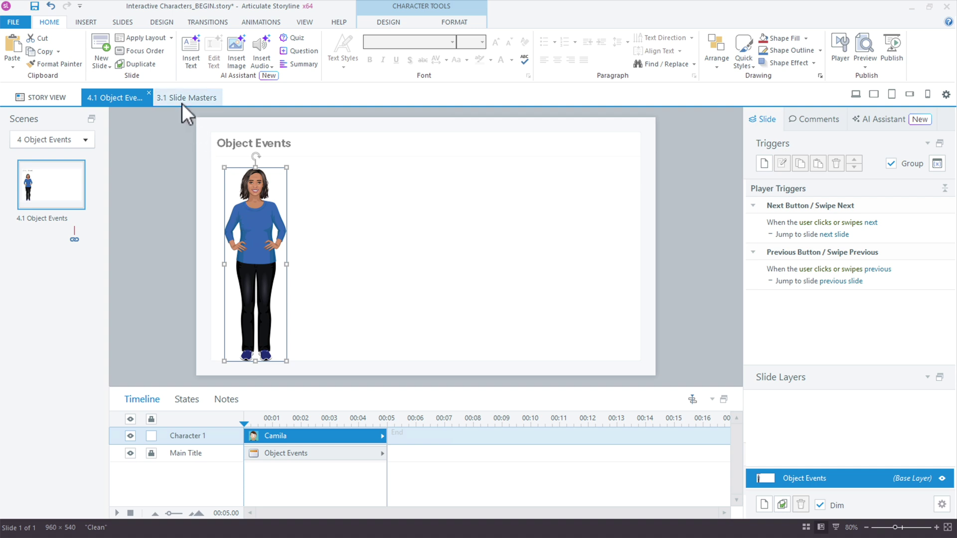
Step: Copy the group of timeline-start triggers from slide 2.1 Timeline Events
{"action": "left_click", "coordinate": [160, 102]}
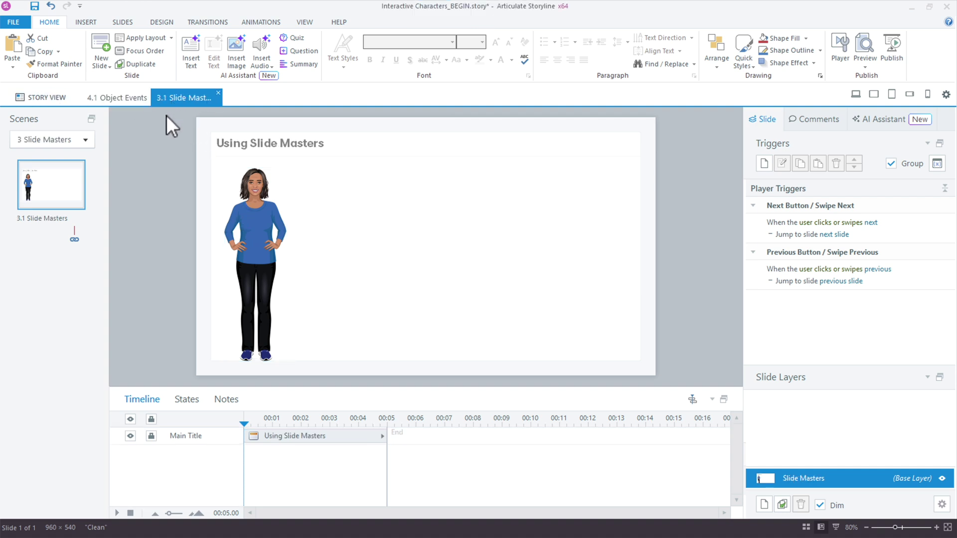
{"action": "left_click", "coordinate": [55, 140]}
{"action": "left_click", "coordinate": [65, 185]}
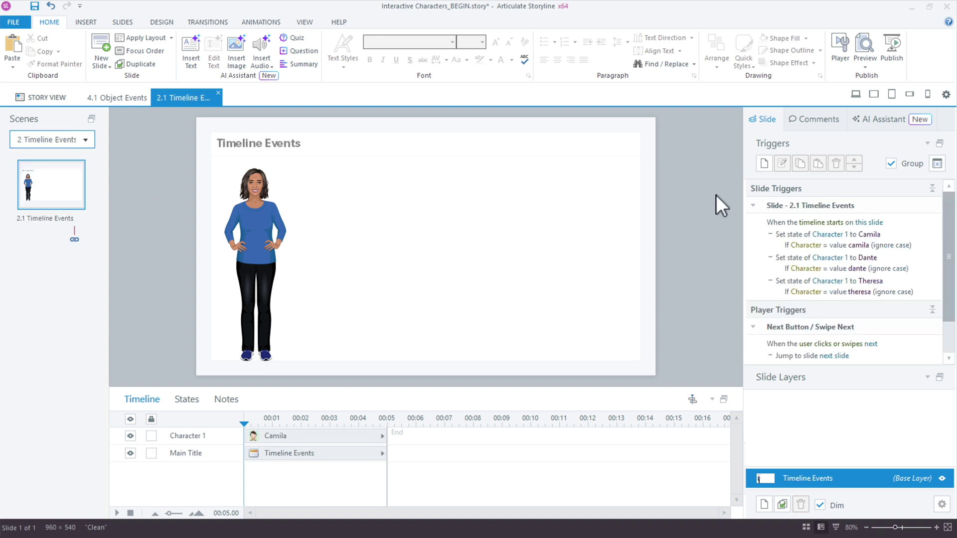
{"action": "left_click", "coordinate": [913, 220]}
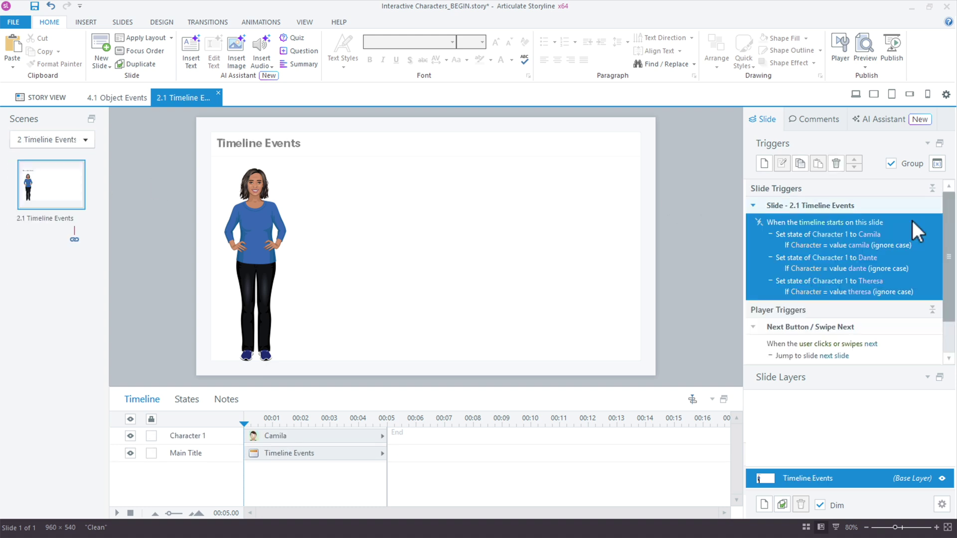
{"action": "left_click", "coordinate": [800, 164]}
Step: Paste the copied triggers onto the character on slide 4.1 Object Events
{"action": "left_click", "coordinate": [115, 97]}
{"action": "left_click", "coordinate": [259, 231]}
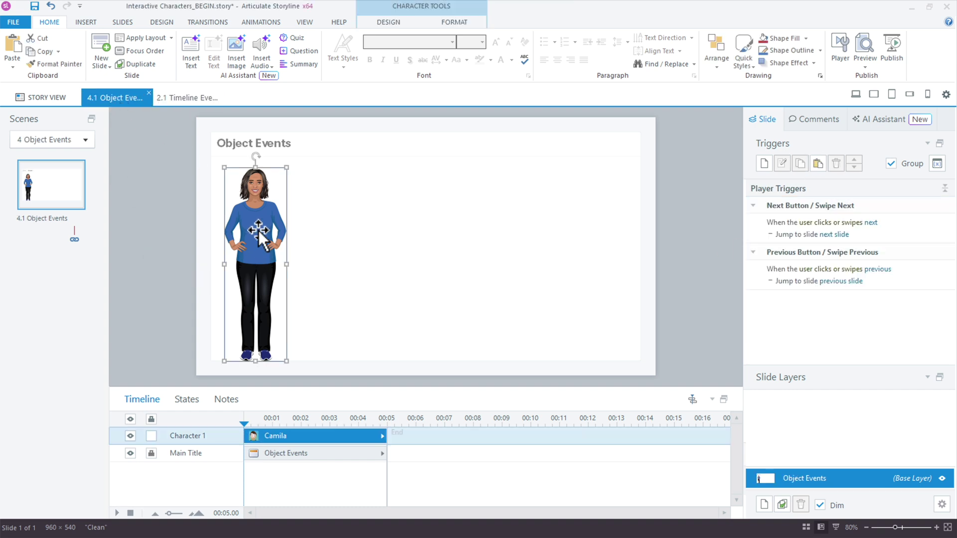
{"action": "left_click", "coordinate": [818, 164]}
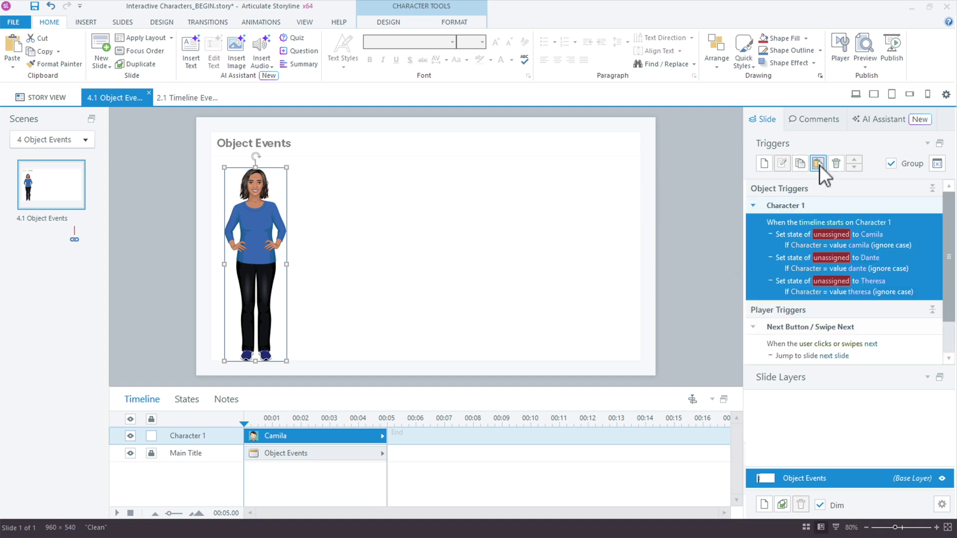
Step: Assign Character 1 as the object in the pasted Camila, Dante and Theresa state triggers
{"action": "left_click", "coordinate": [831, 234]}
{"action": "left_click", "coordinate": [835, 280]}
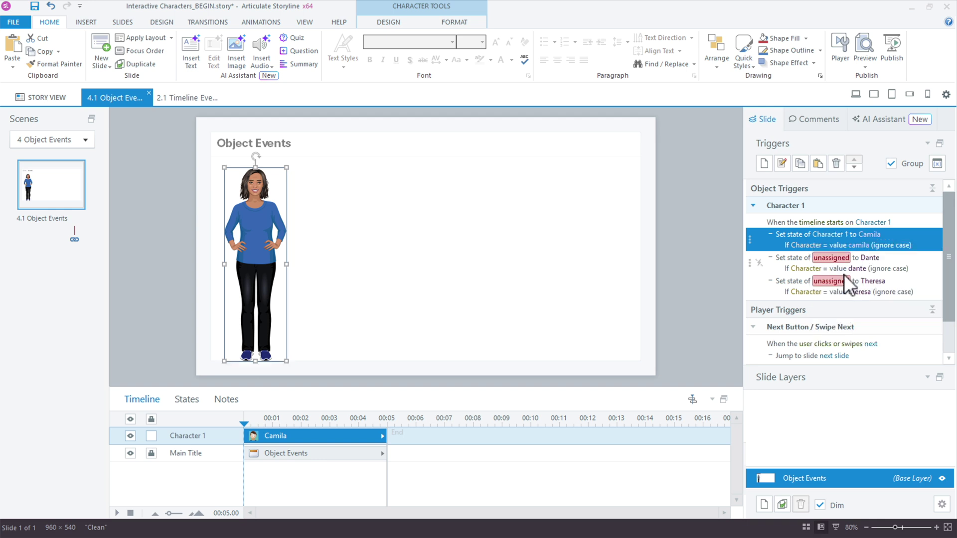
{"action": "left_click", "coordinate": [840, 271]}
{"action": "left_click", "coordinate": [831, 258]}
{"action": "left_click", "coordinate": [839, 303]}
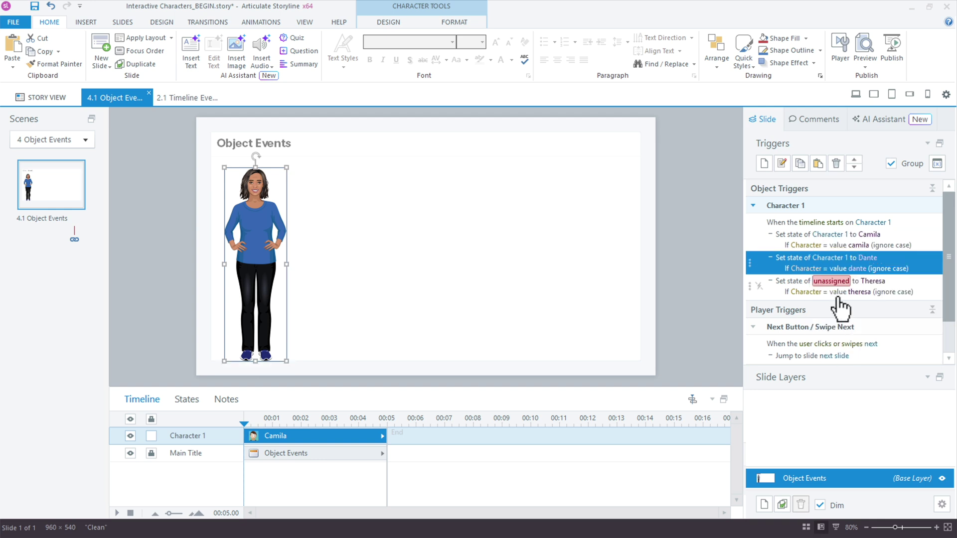
{"action": "left_click", "coordinate": [831, 280]}
{"action": "left_click", "coordinate": [830, 324]}
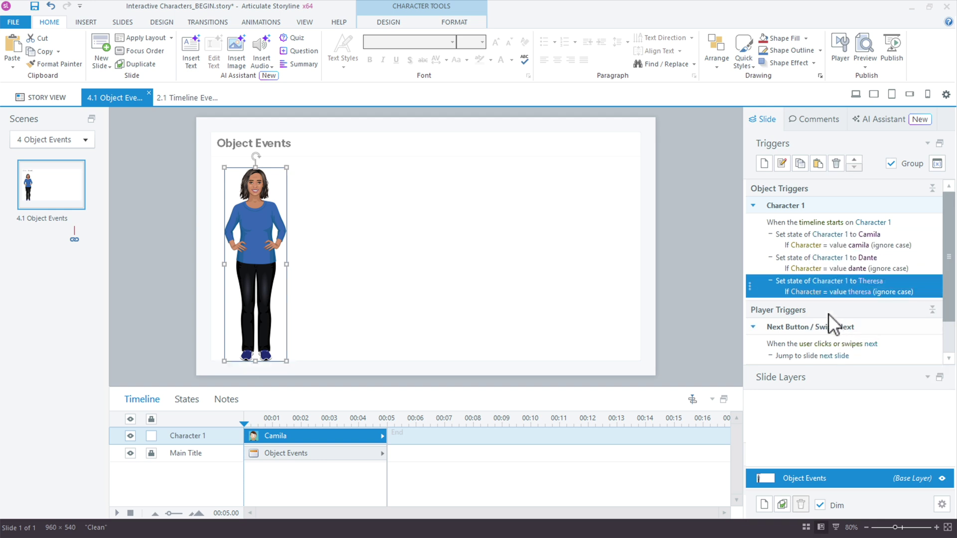
Step: Switch the Camila trigger's timeline-start object to This Slide and back to Character 1 in the Trigger Wizard
{"action": "double_click", "coordinate": [917, 231]}
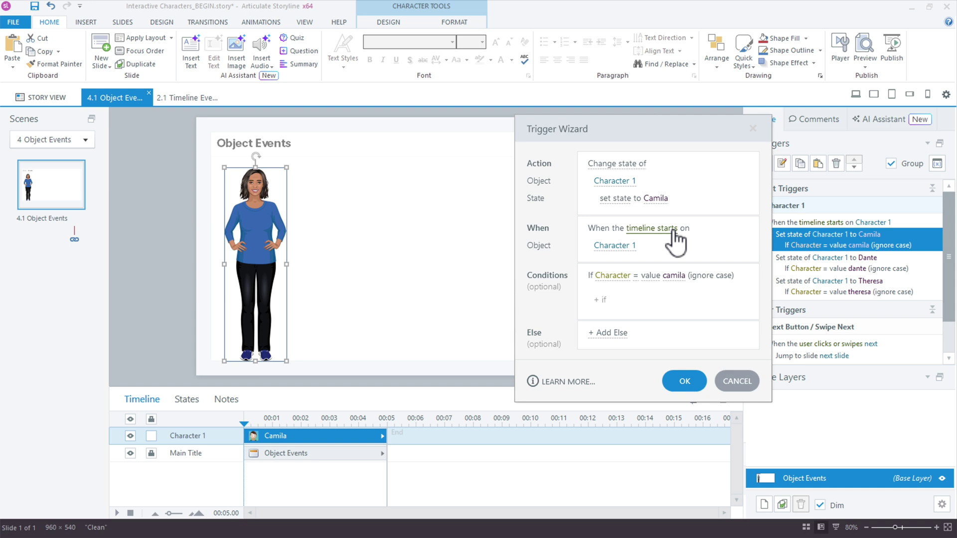
{"action": "left_click", "coordinate": [624, 247]}
{"action": "left_click", "coordinate": [634, 295]}
{"action": "left_click", "coordinate": [623, 249]}
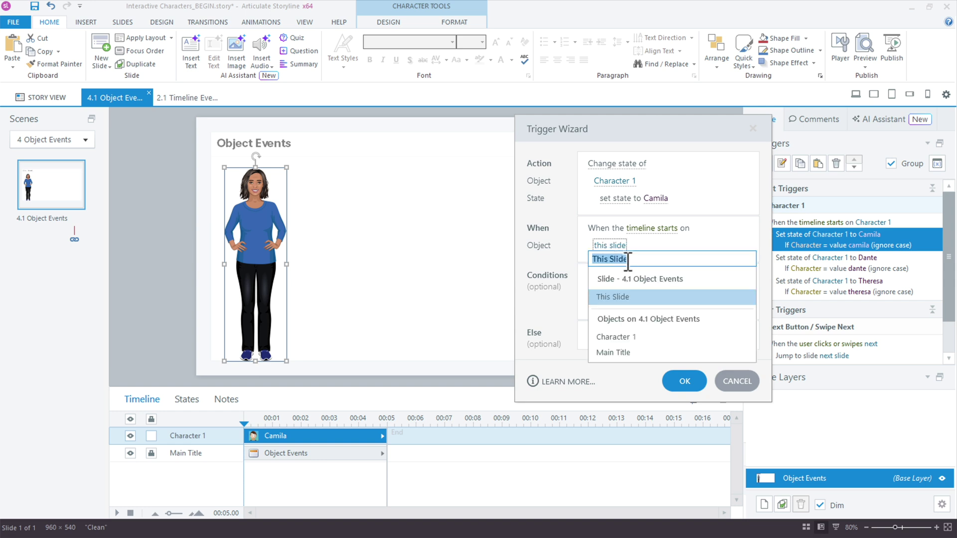
{"action": "left_click", "coordinate": [636, 339]}
{"action": "left_click", "coordinate": [681, 383]}
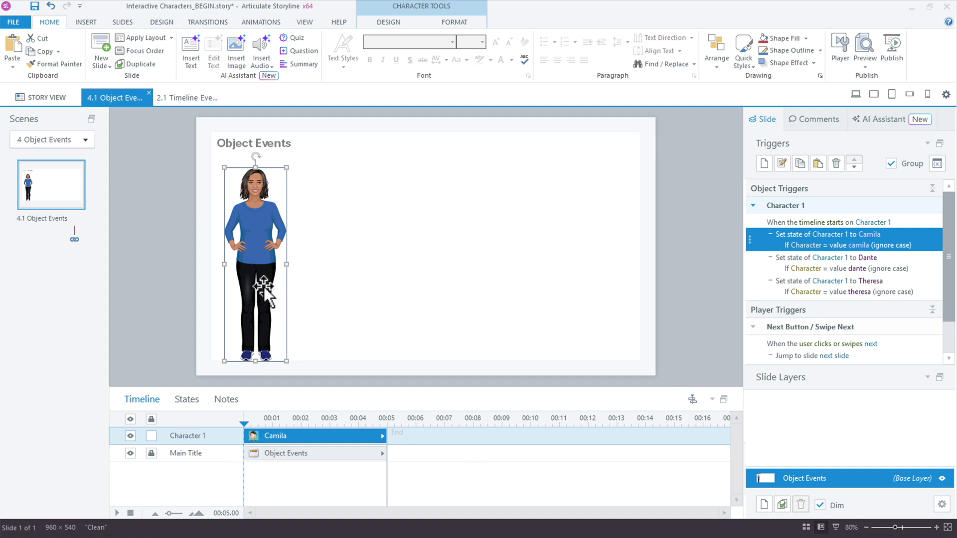
Step: Delay Character 1's start on the slide 4.1 timeline to about 3 seconds, scrub through it, and restore the start to zero
{"action": "left_click_drag", "start_coordinate": [267, 441], "coordinate": [330, 433]}
{"action": "left_click_drag", "start_coordinate": [257, 423], "coordinate": [335, 419]}
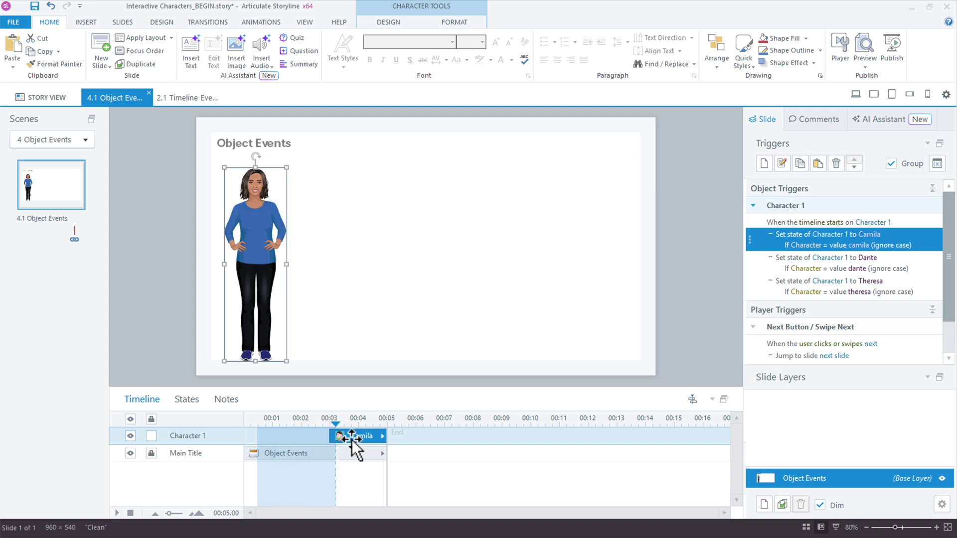
{"action": "left_click", "coordinate": [264, 439]}
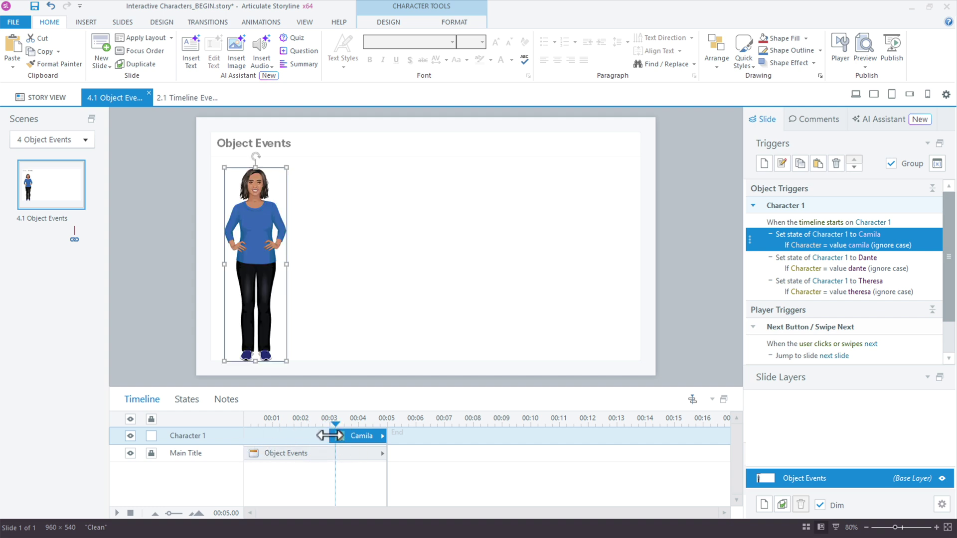
{"action": "left_click_drag", "start_coordinate": [329, 436], "coordinate": [197, 436]}
{"action": "left_click", "coordinate": [251, 422]}
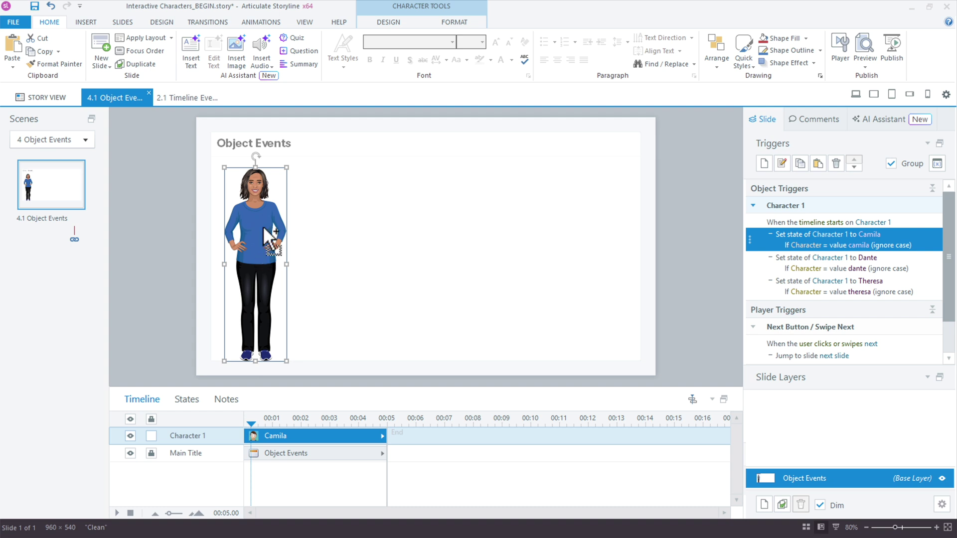
Step: Add a new slide after 4.1, paste the character with its triggers onto it, and move the character to the slide's right side
{"action": "left_click", "coordinate": [103, 45]}
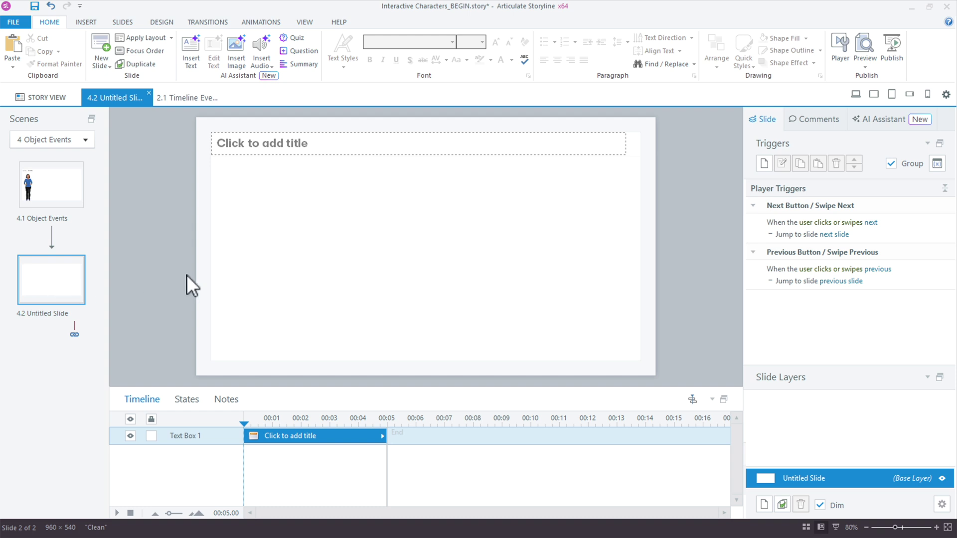
{"action": "key", "text": "ctrl+v"}
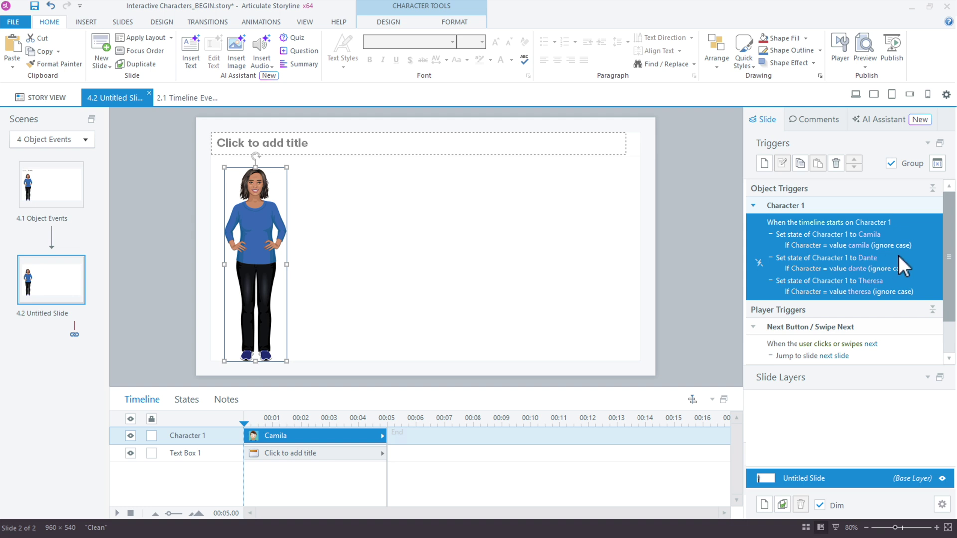
{"action": "left_click_drag", "start_coordinate": [247, 223], "coordinate": [580, 223]}
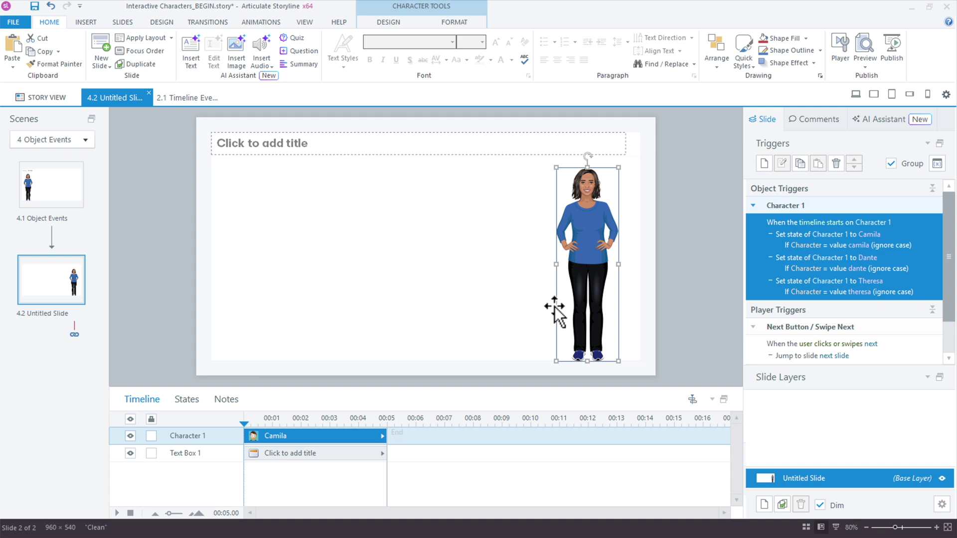
Step: Examine the object choices for the timeline-start event on slide 2.1, keeping This Slide, and clear the selection
{"action": "left_click", "coordinate": [178, 96]}
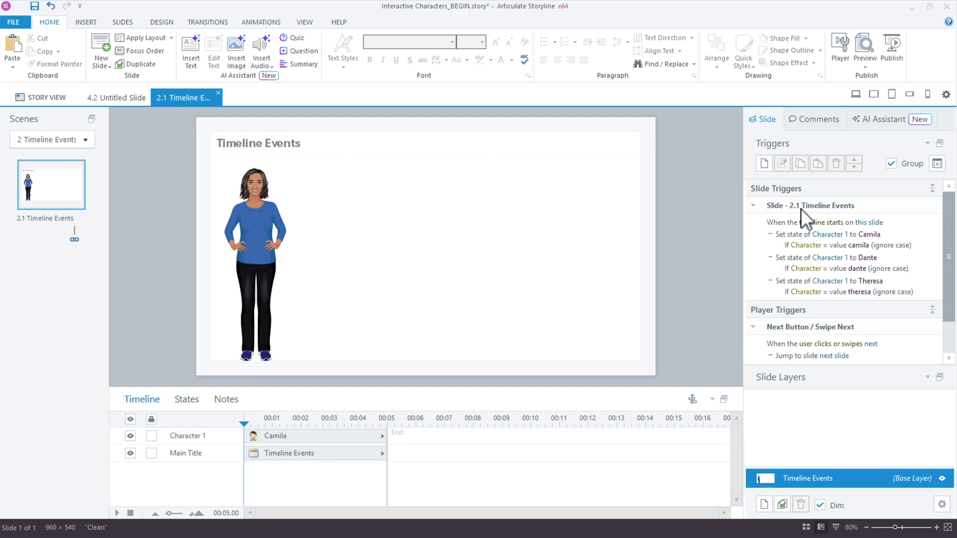
{"action": "left_click", "coordinate": [873, 224]}
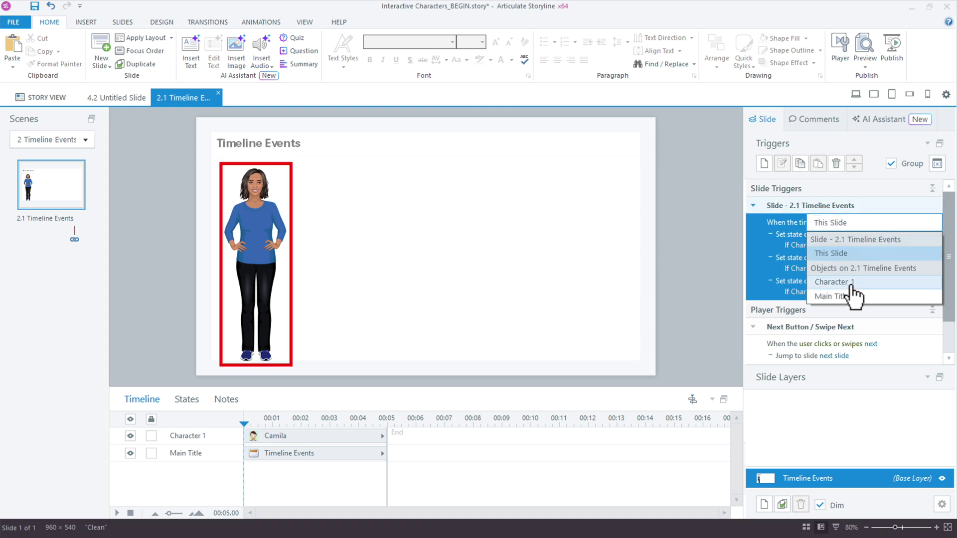
{"action": "left_click", "coordinate": [831, 254]}
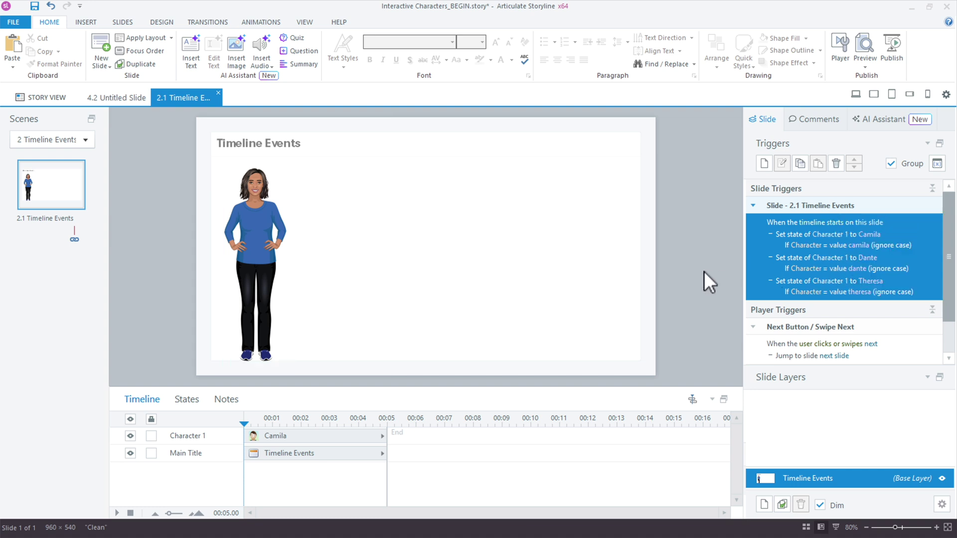
{"action": "left_click", "coordinate": [248, 276]}
{"action": "left_click", "coordinate": [466, 298]}
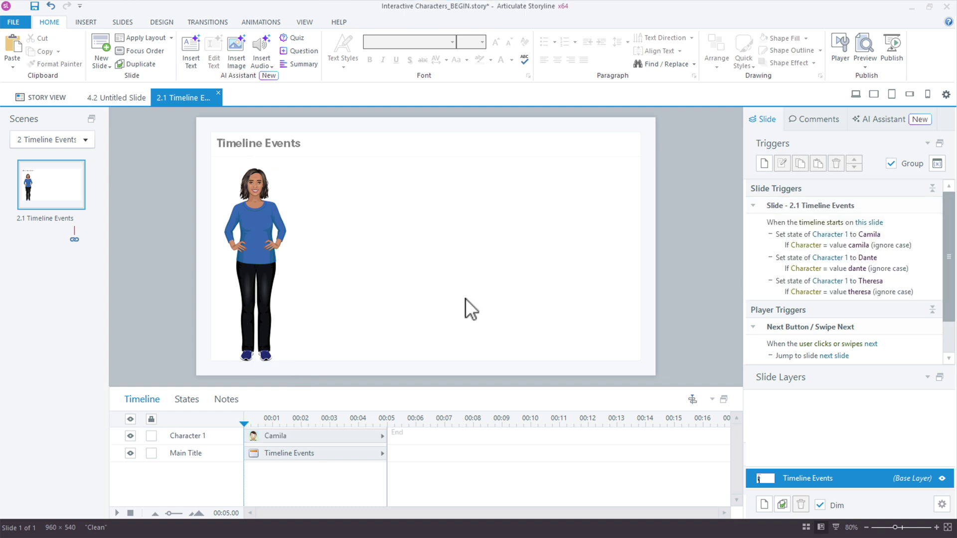